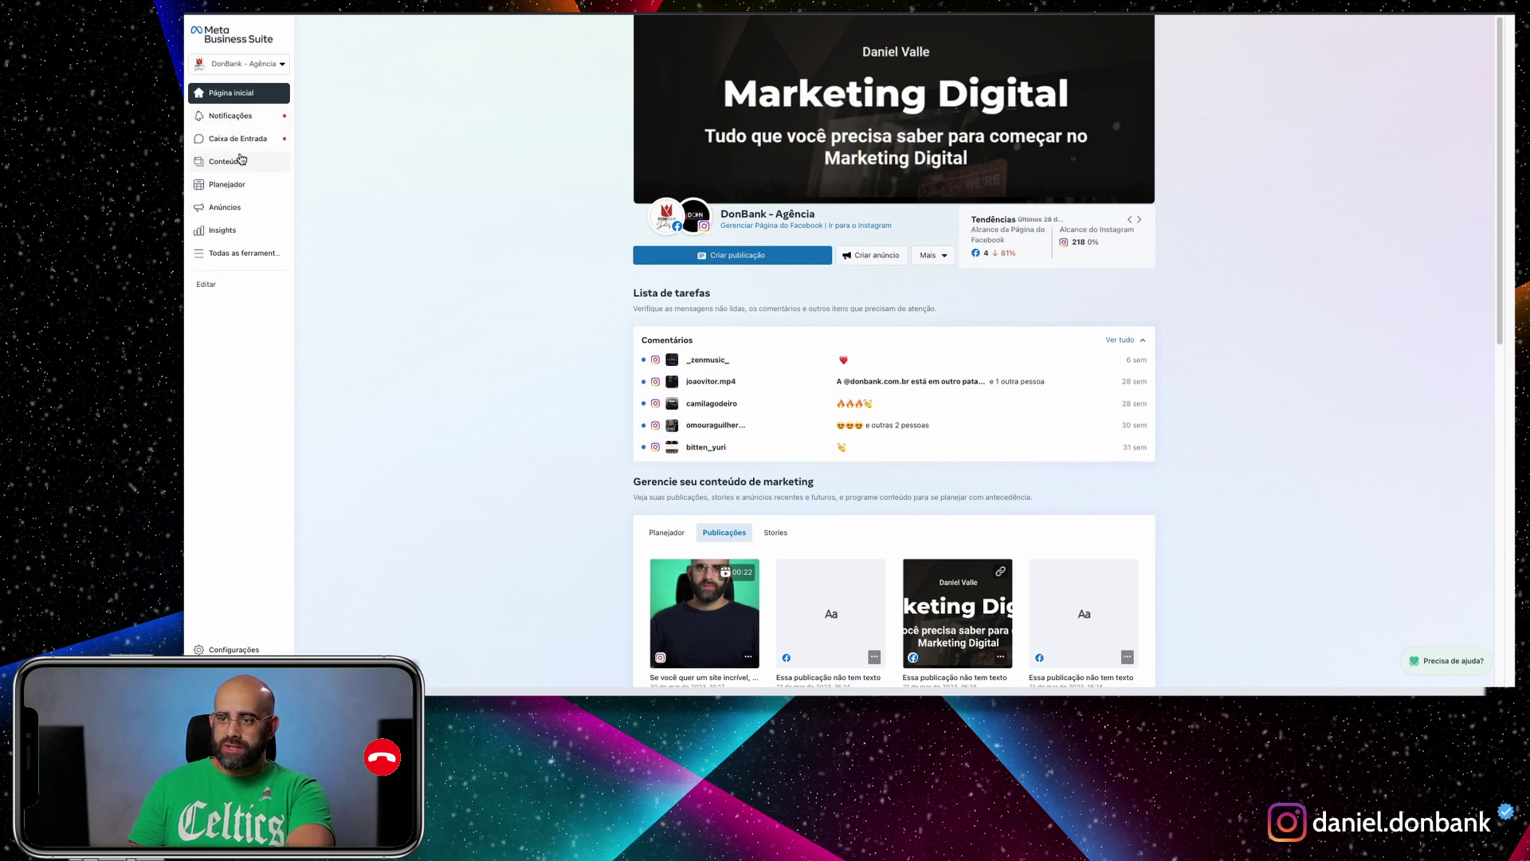
- Open the published posts and reels list and start boosting the most recent Instagram reel
click(226, 161)
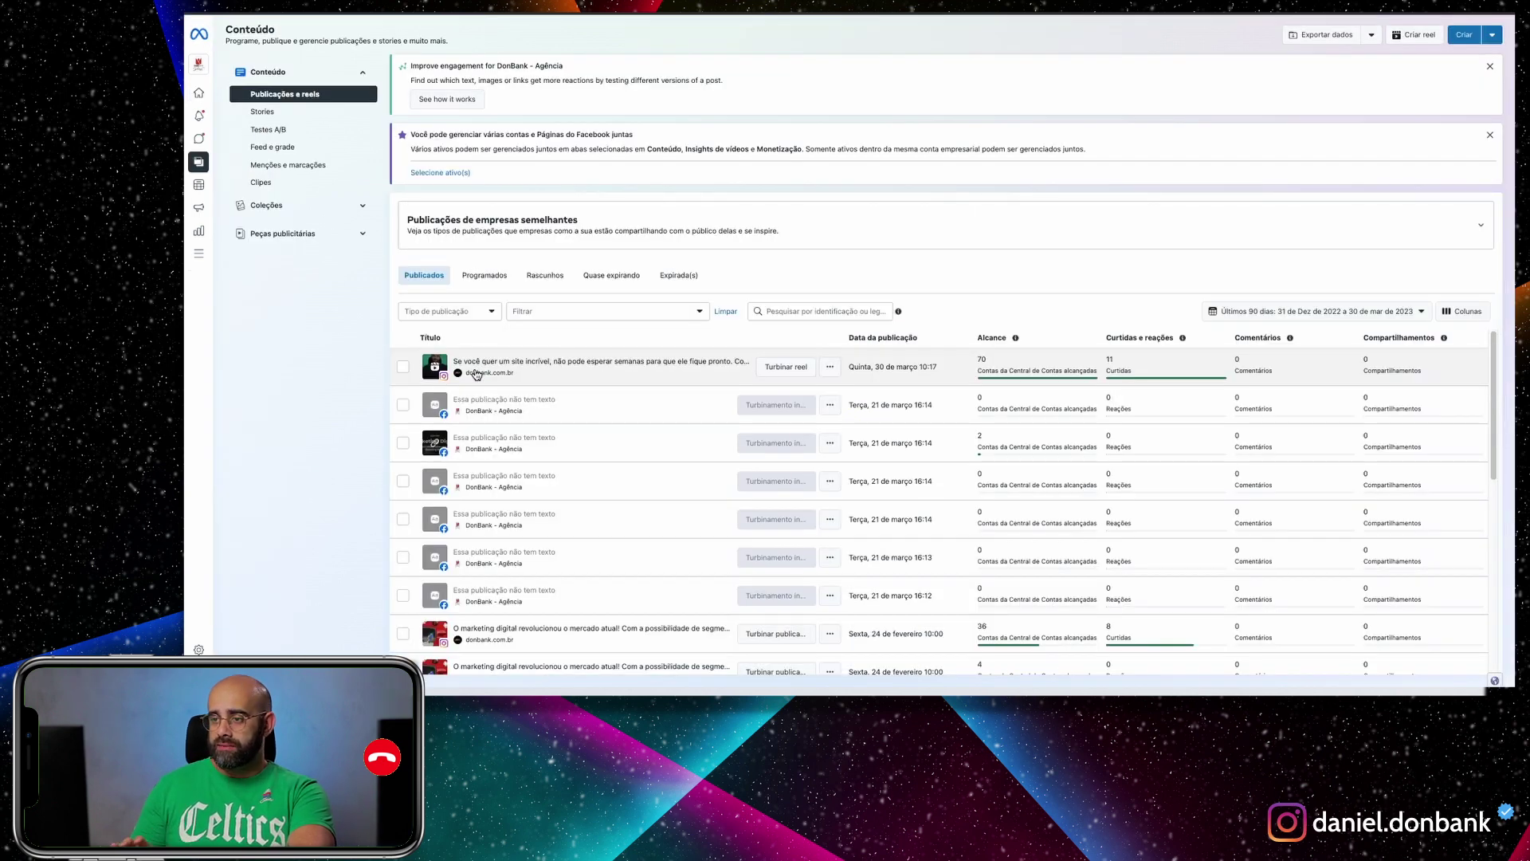
mouse_move(806, 407)
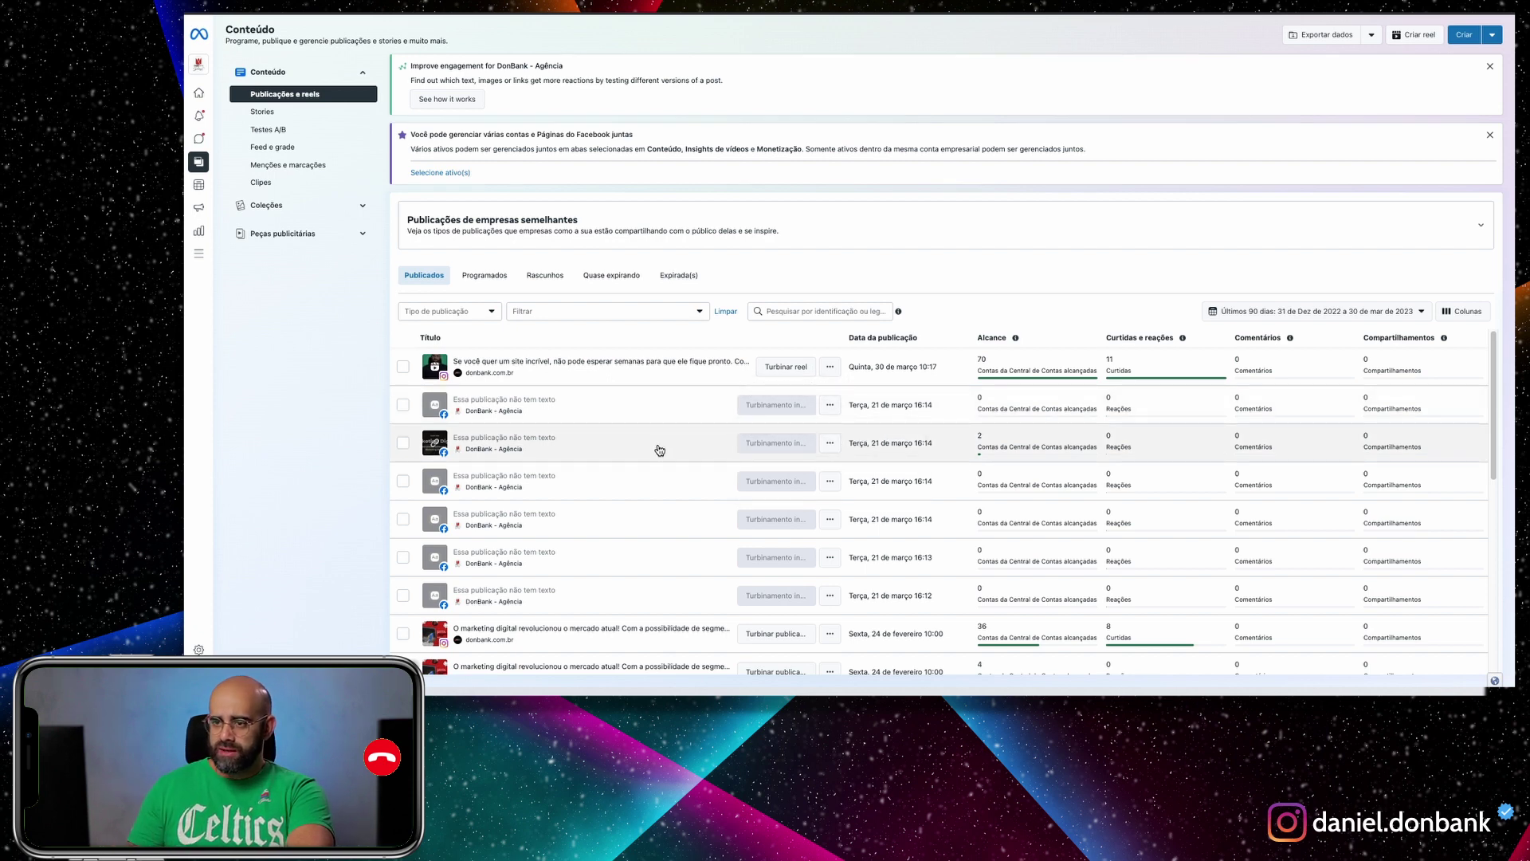
scroll(655, 448, down, 2)
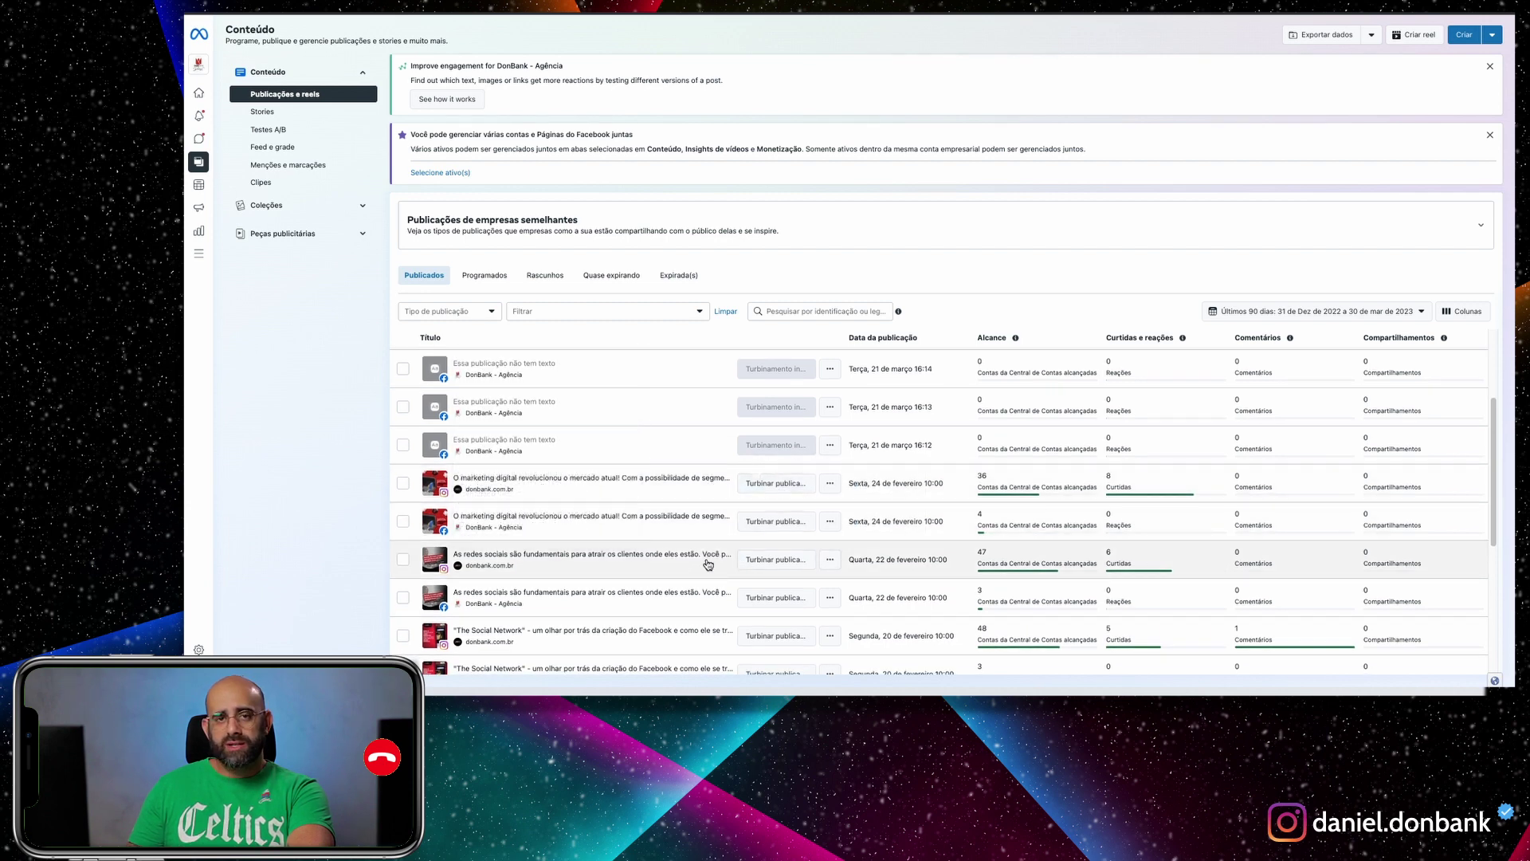
scroll(701, 550, up, 2)
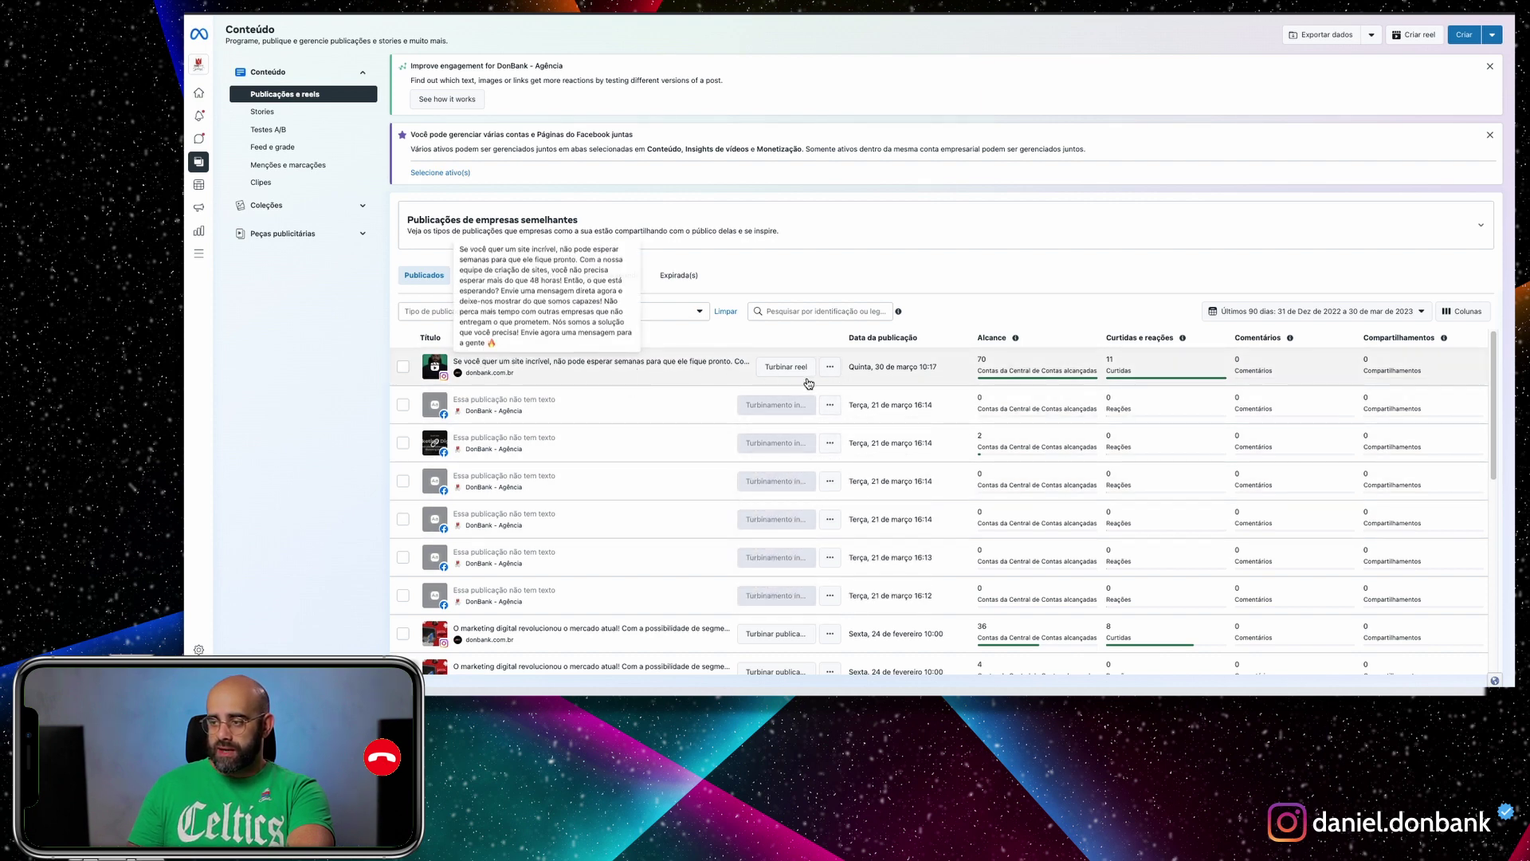
click(786, 367)
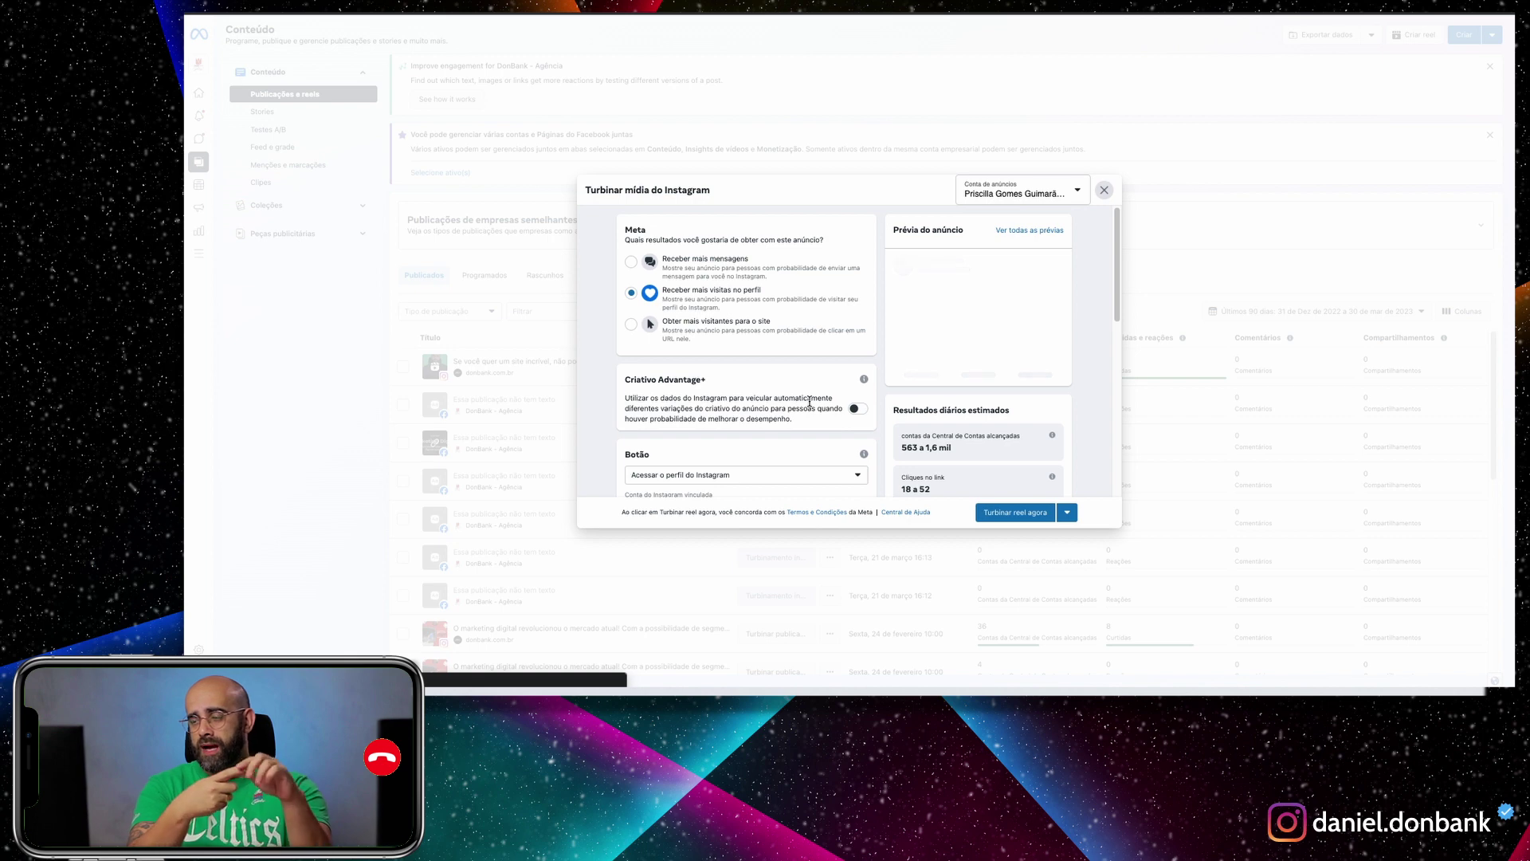
- Try the goal Obter mais visitantes para o site for the ad, and switch back to Receber mais visitas no perfil
click(677, 277)
click(687, 306)
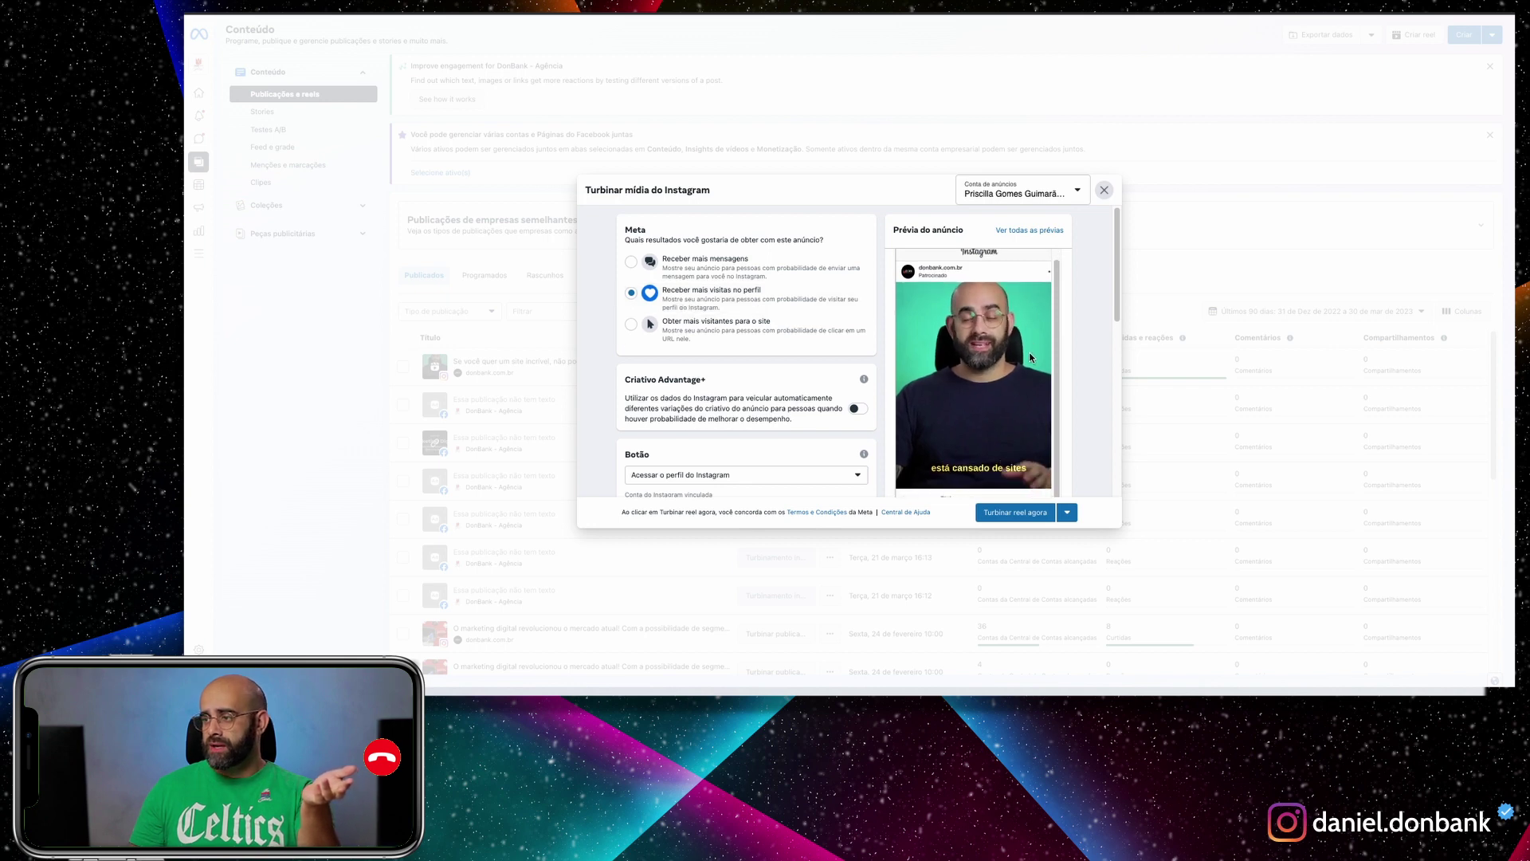
scroll(1063, 400, down, 3)
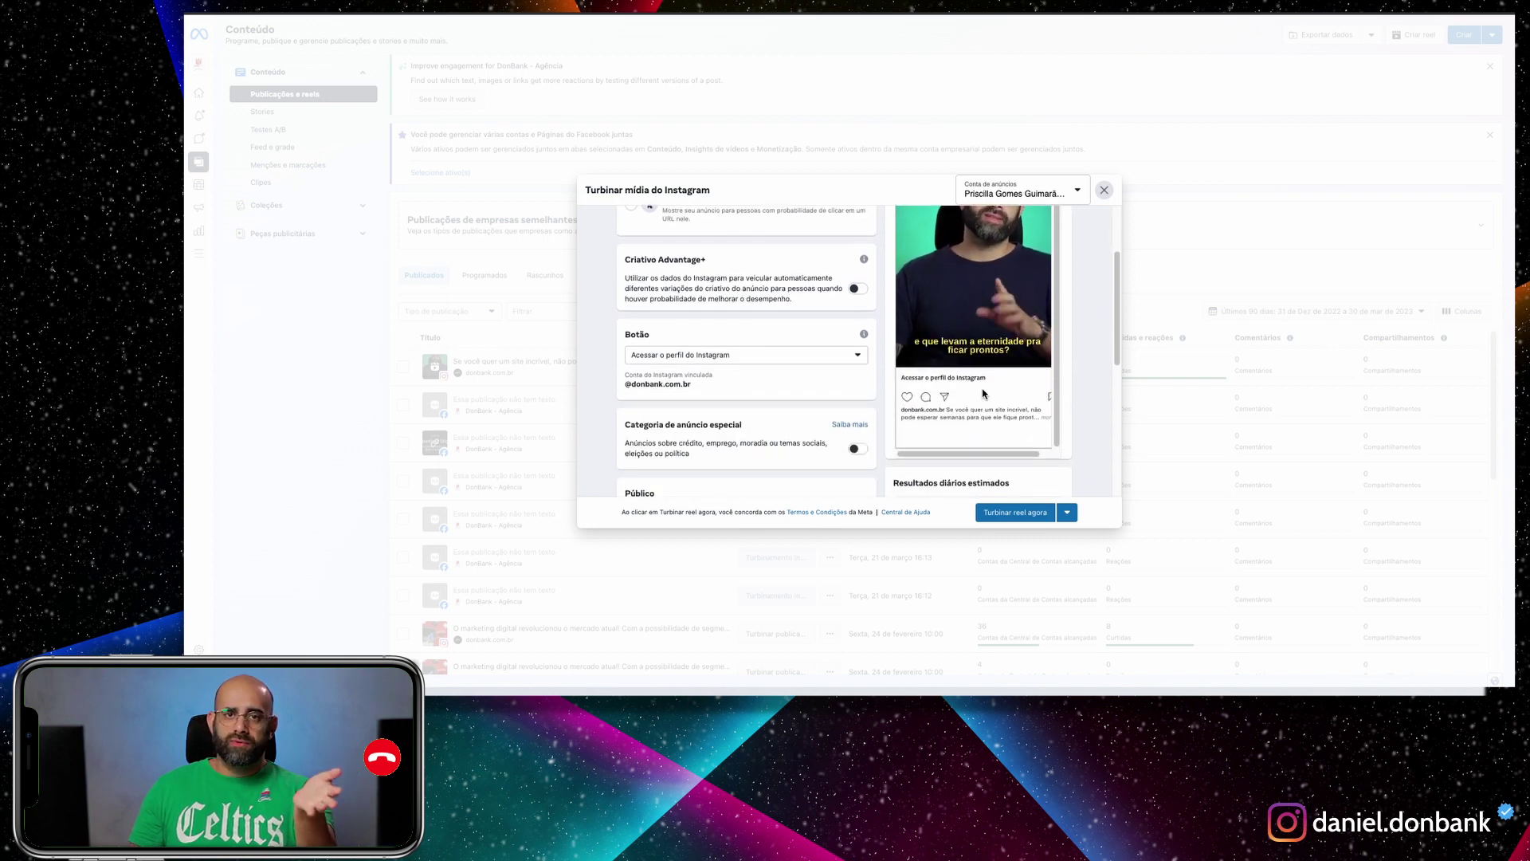
scroll(742, 309, up, 2)
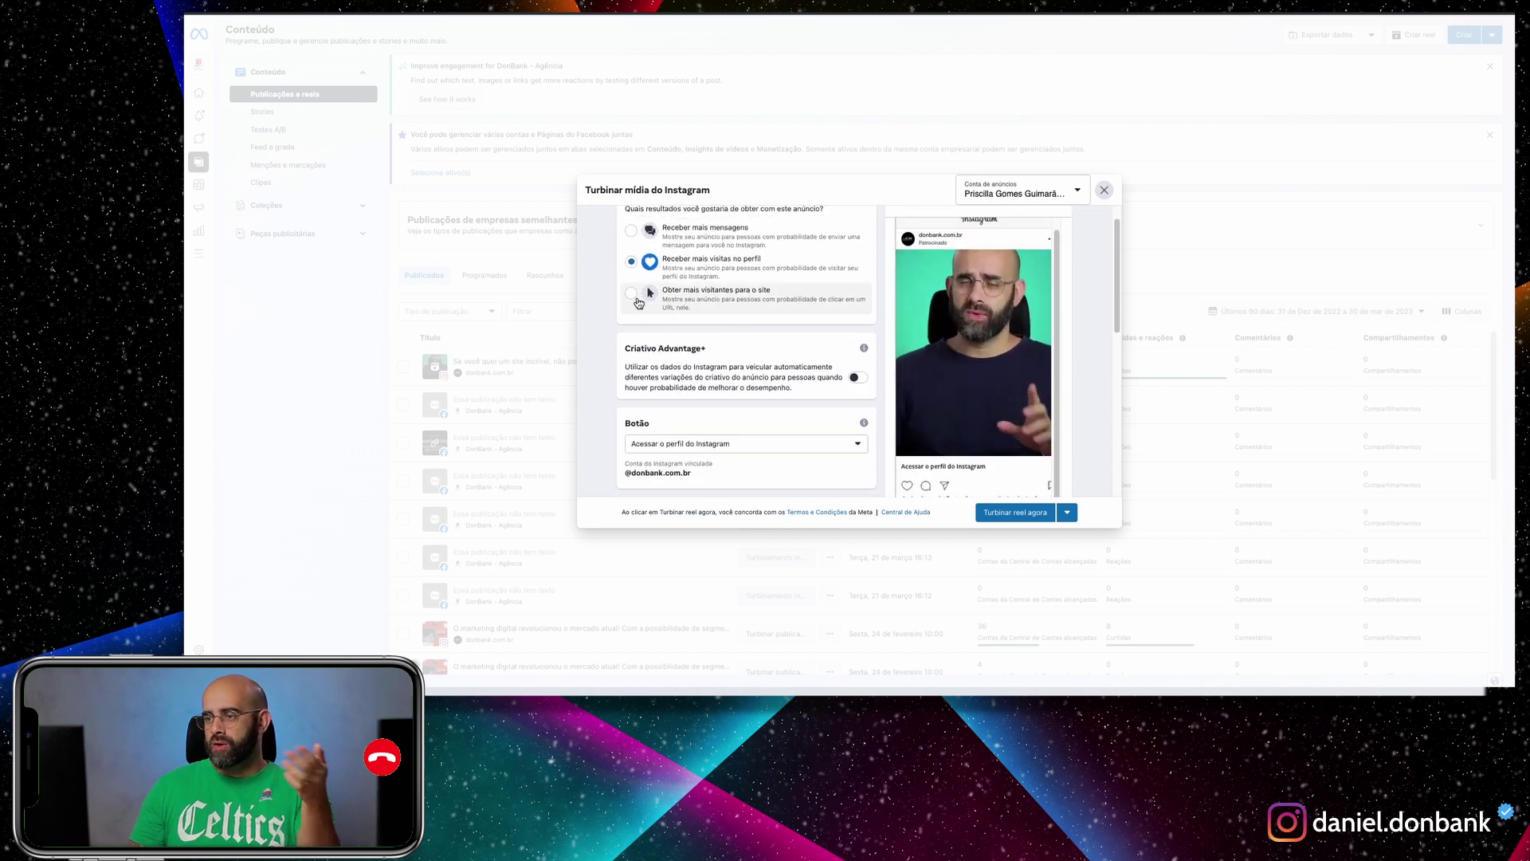
click(635, 305)
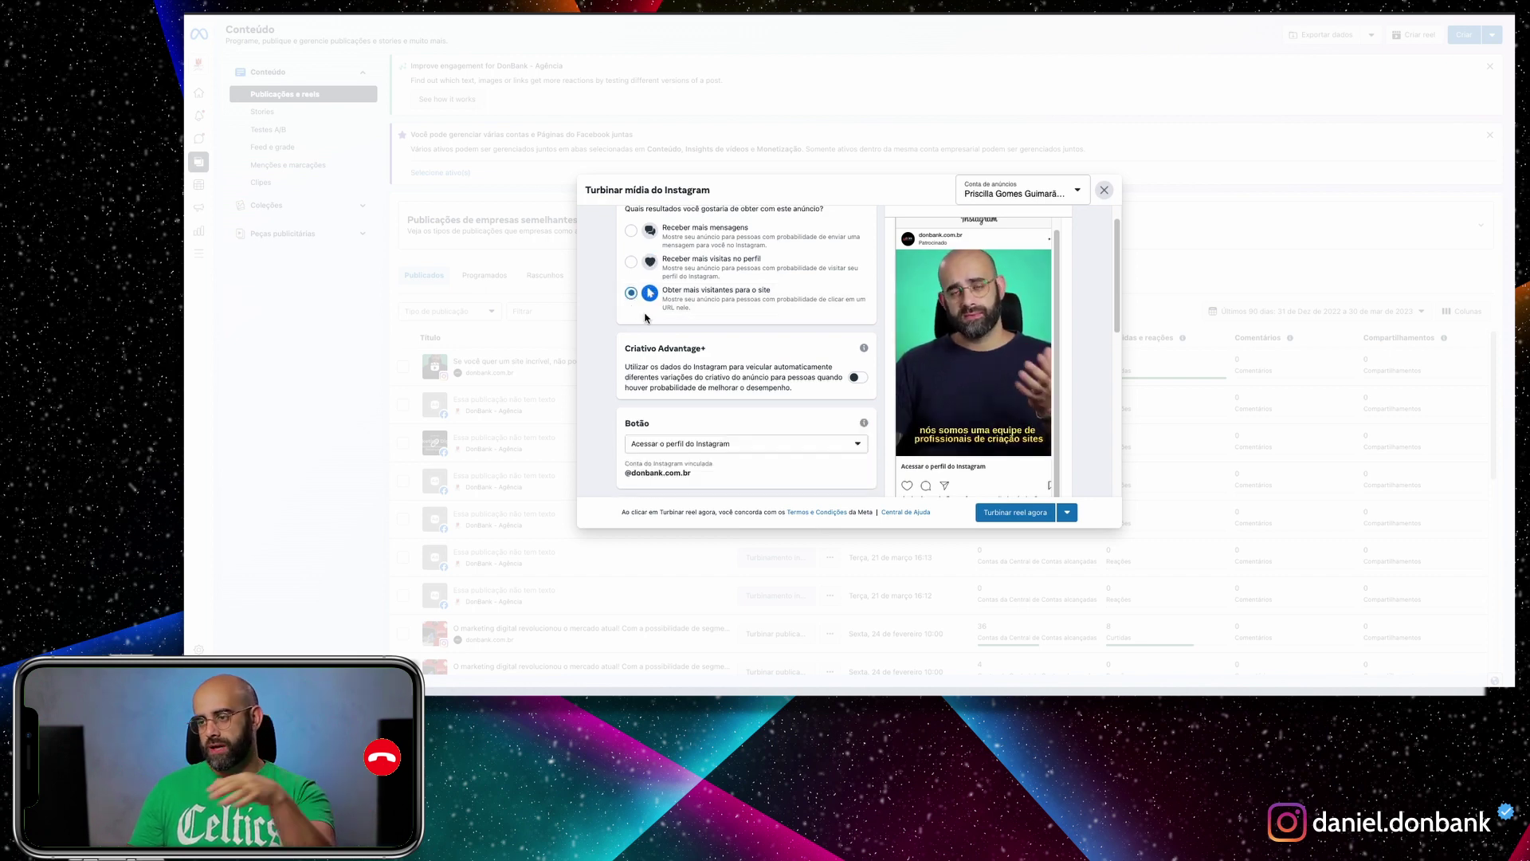
click(632, 264)
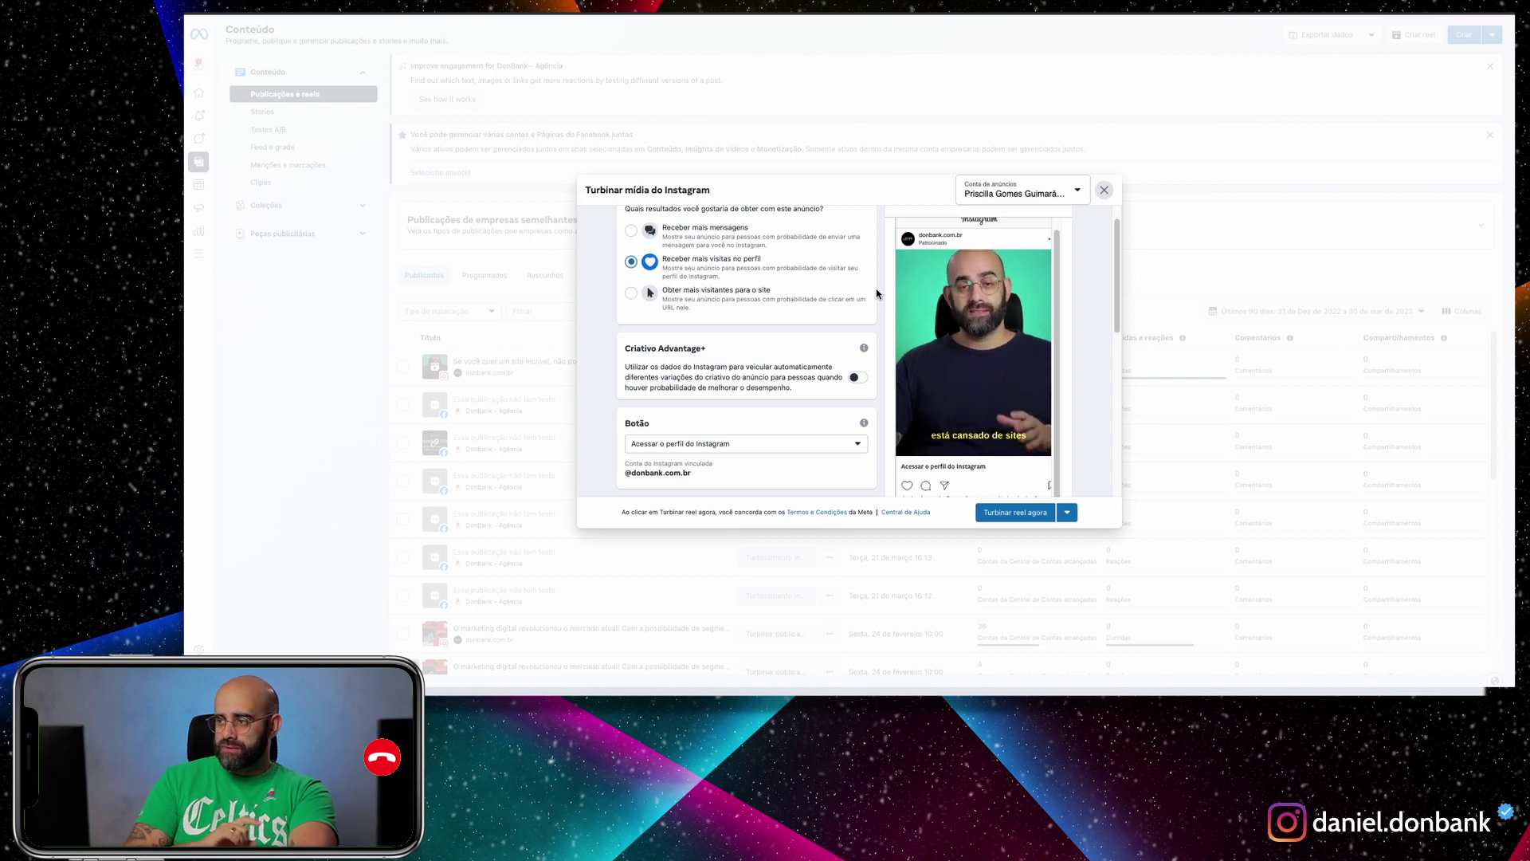
- Change the boost's ad account to DS Digital
click(1058, 193)
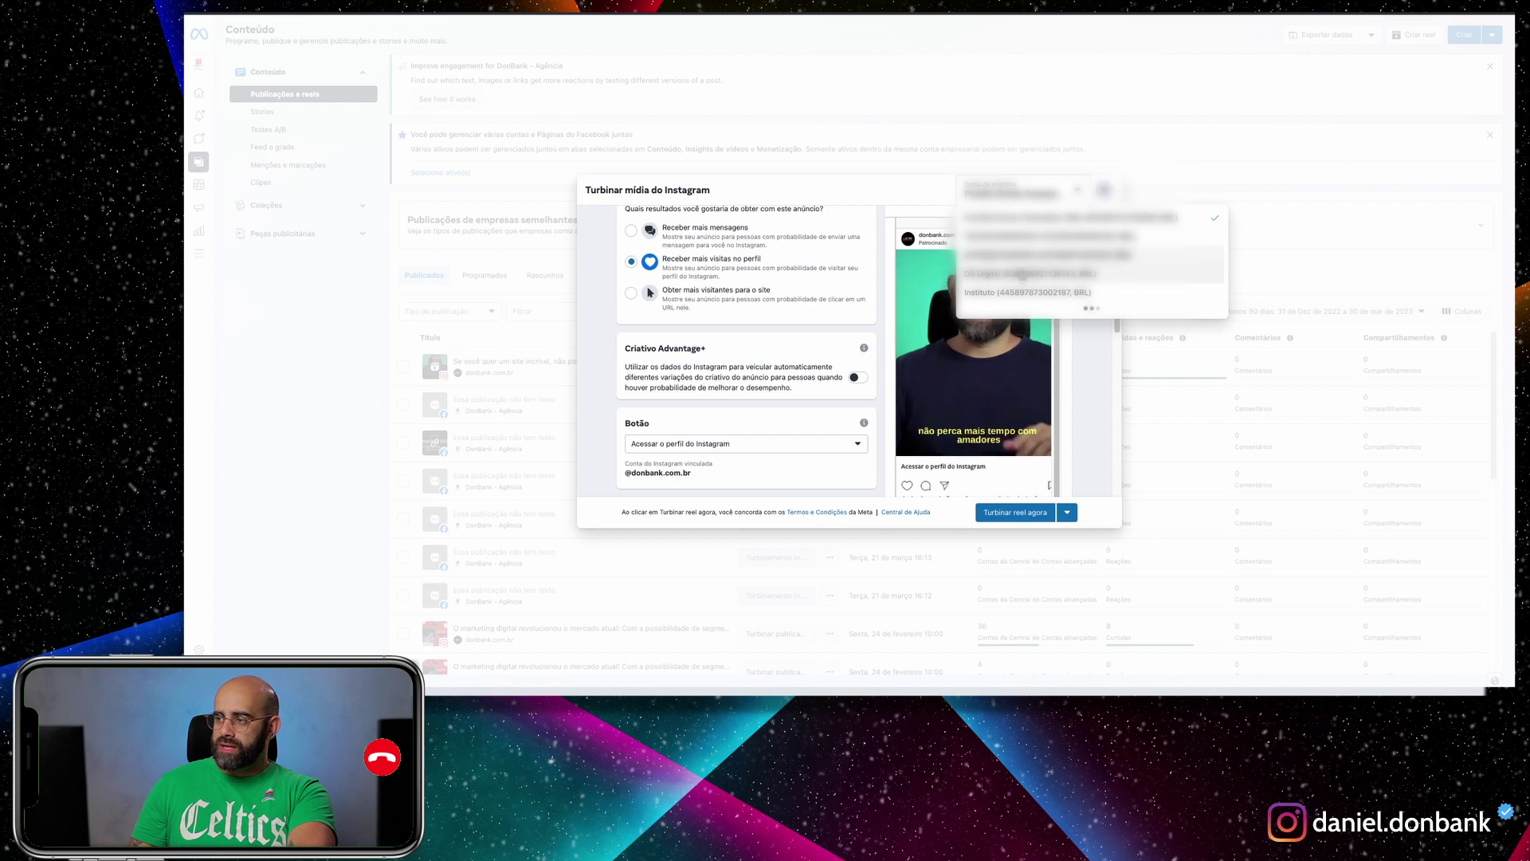
click(1014, 276)
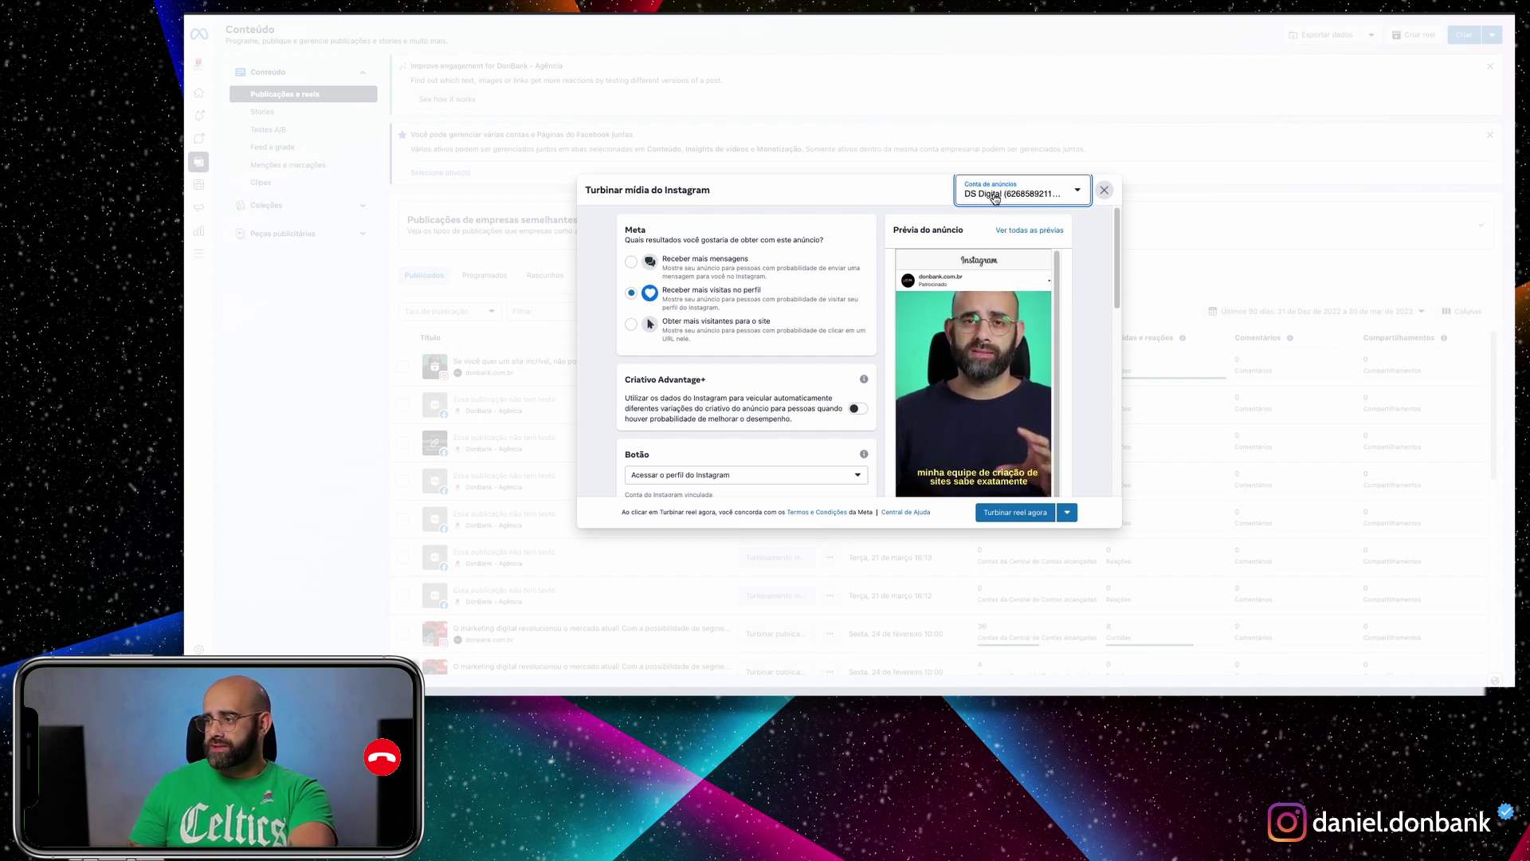
click(994, 198)
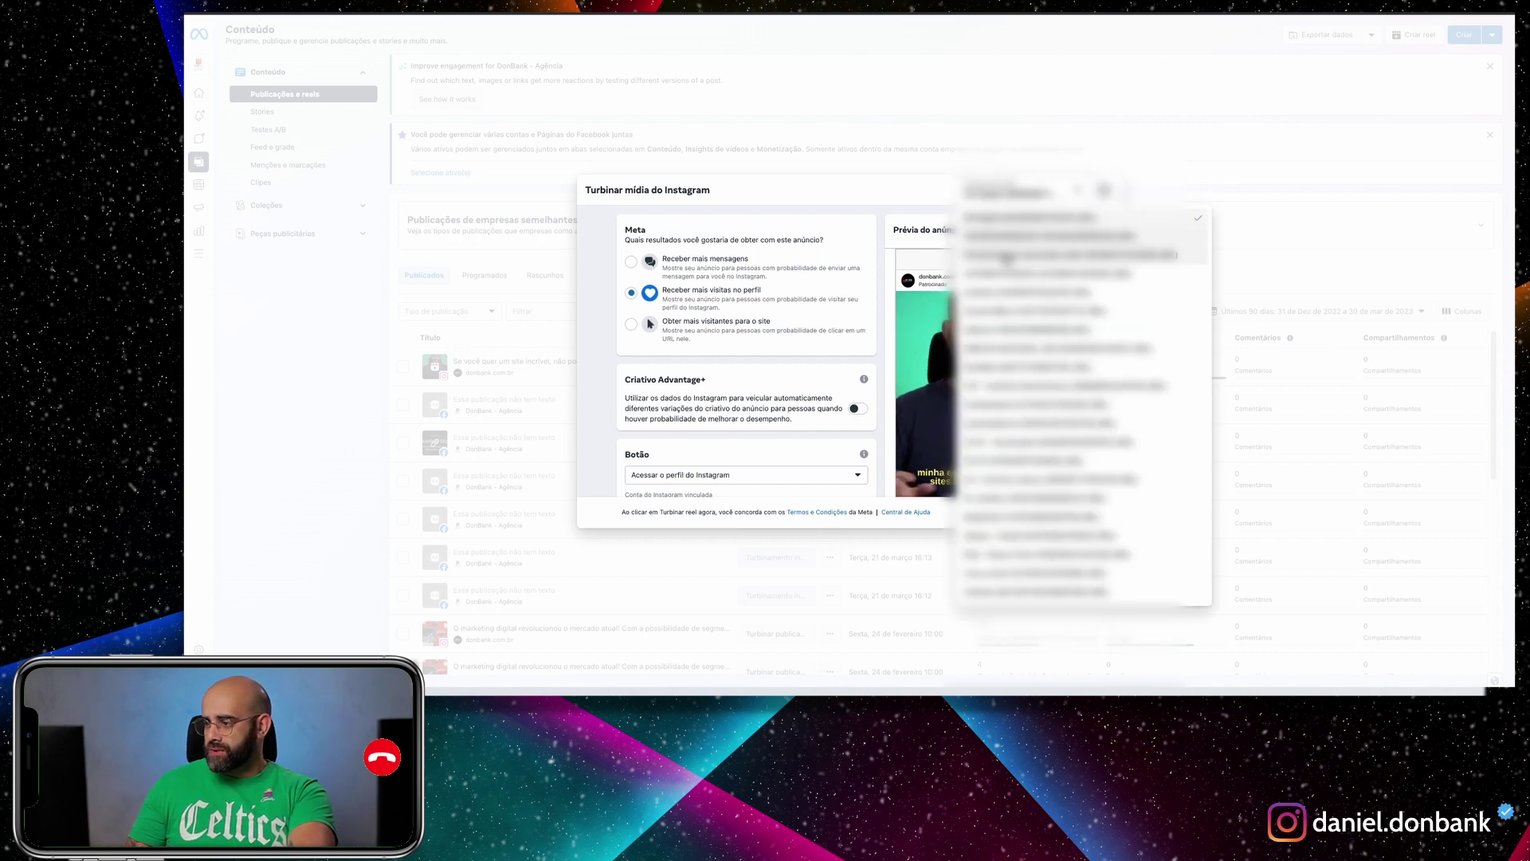
click(1047, 197)
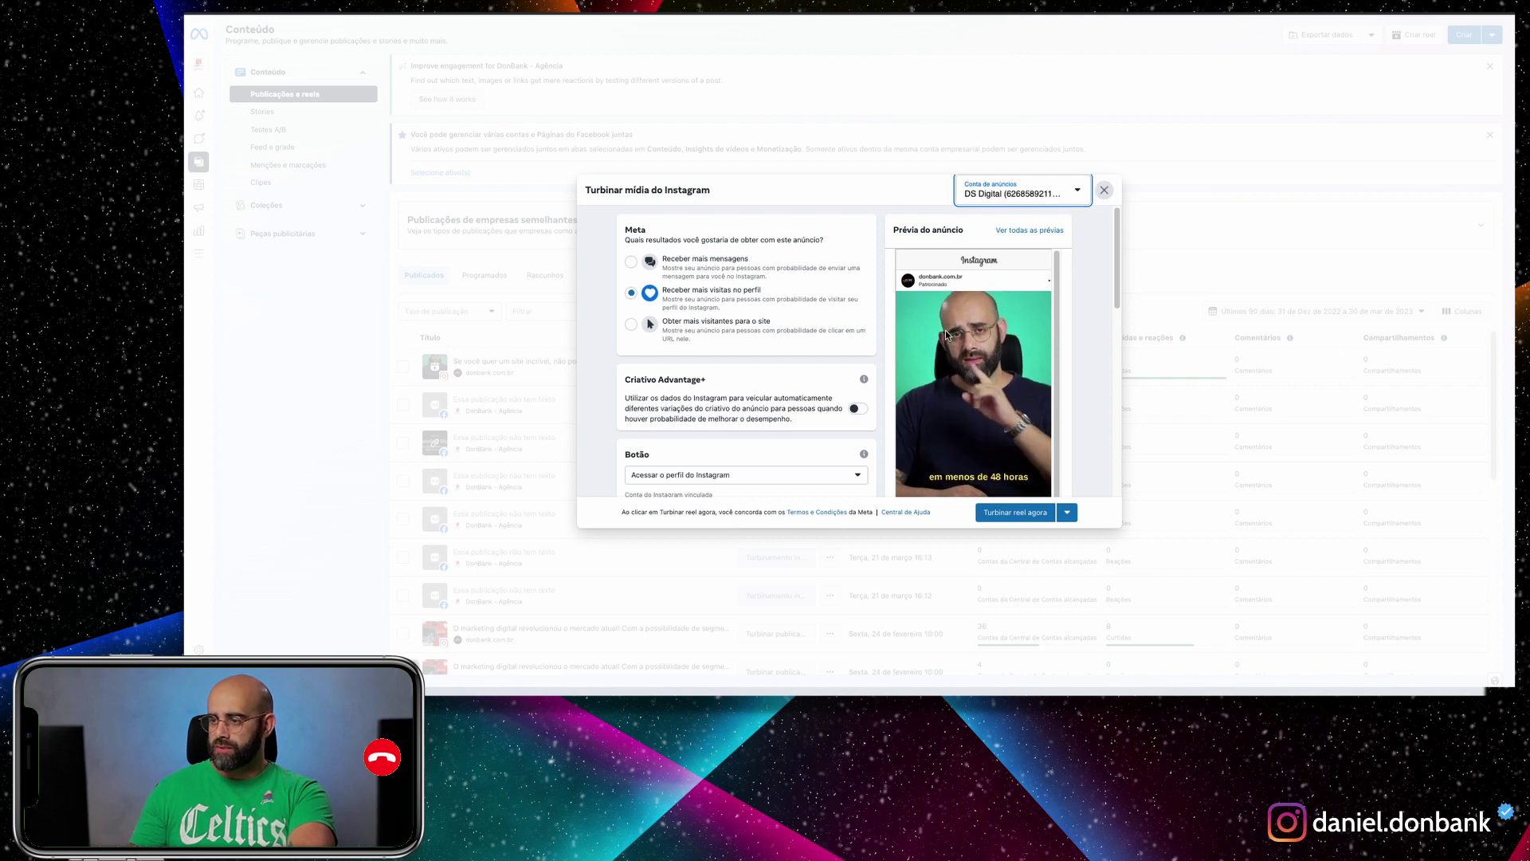
- Review the Criativo Advantage+ description and the button choices offered for the profile visits goal
scroll(762, 367, down, 1)
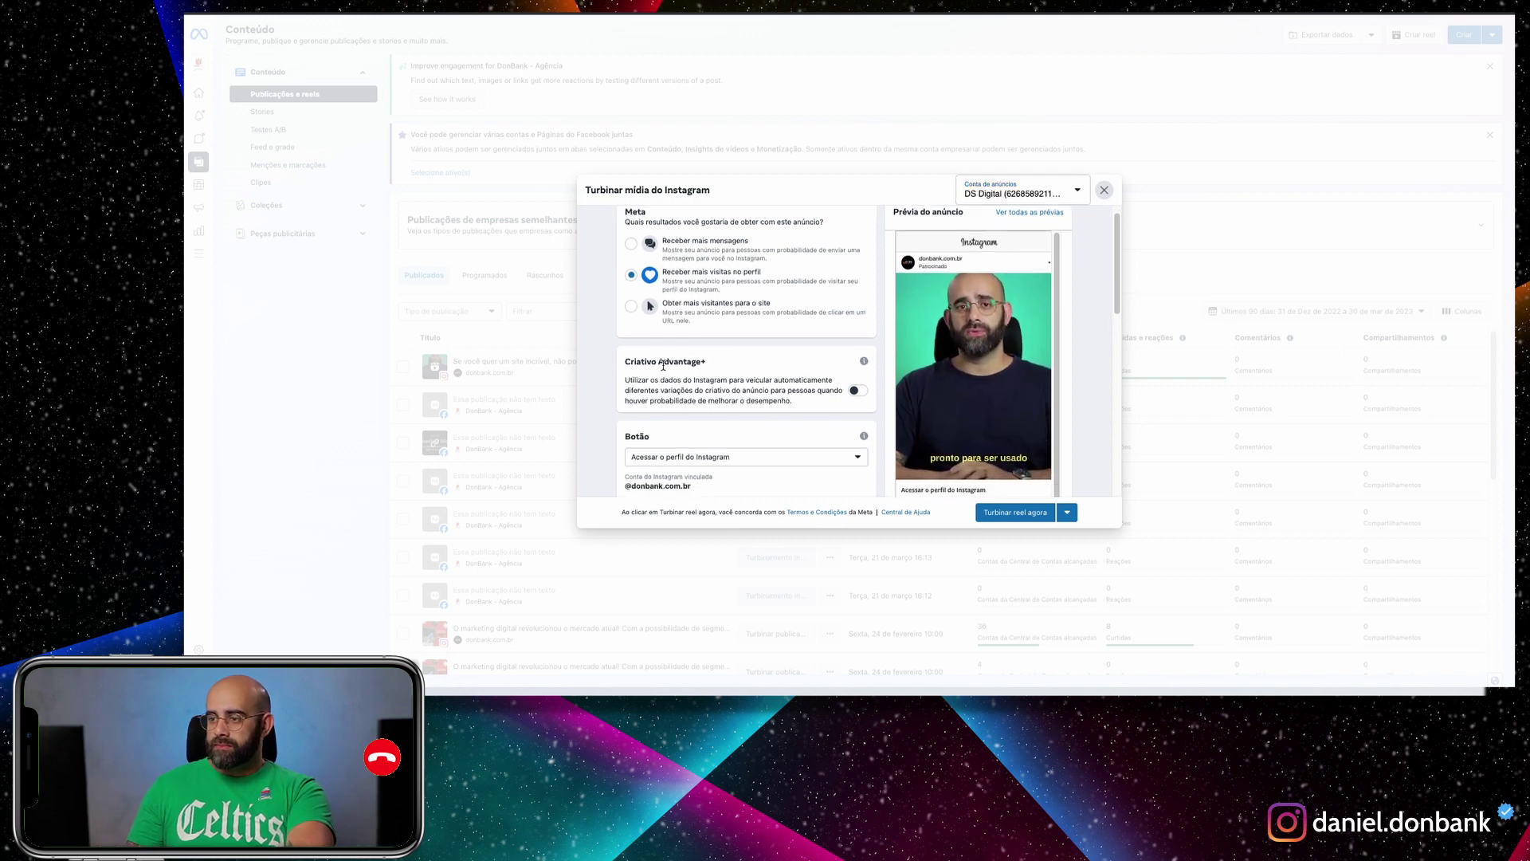
drag(621, 365, 713, 363)
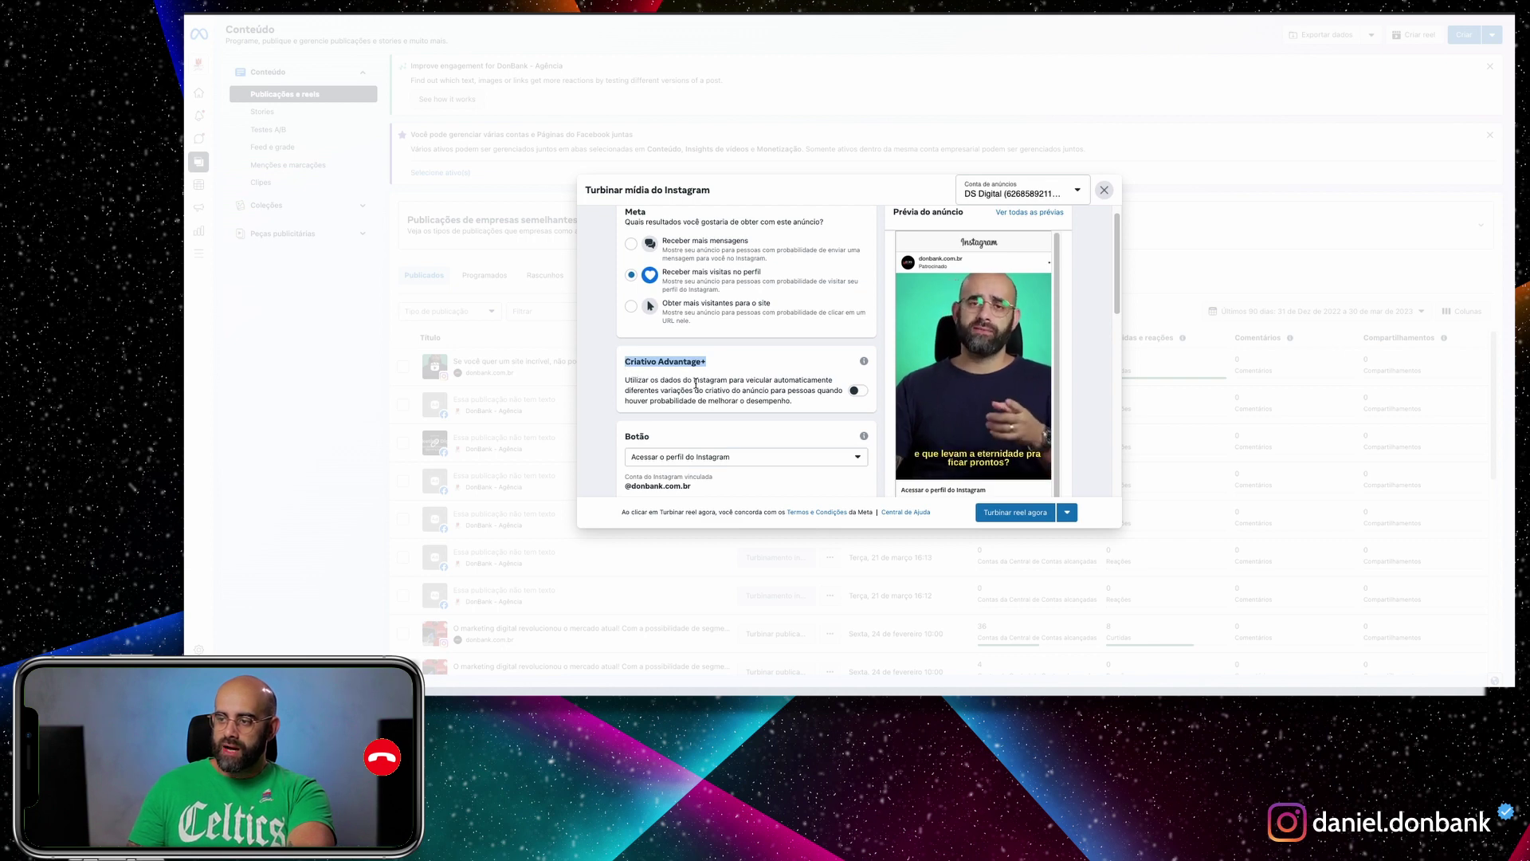
drag(625, 380, 637, 380)
click(637, 380)
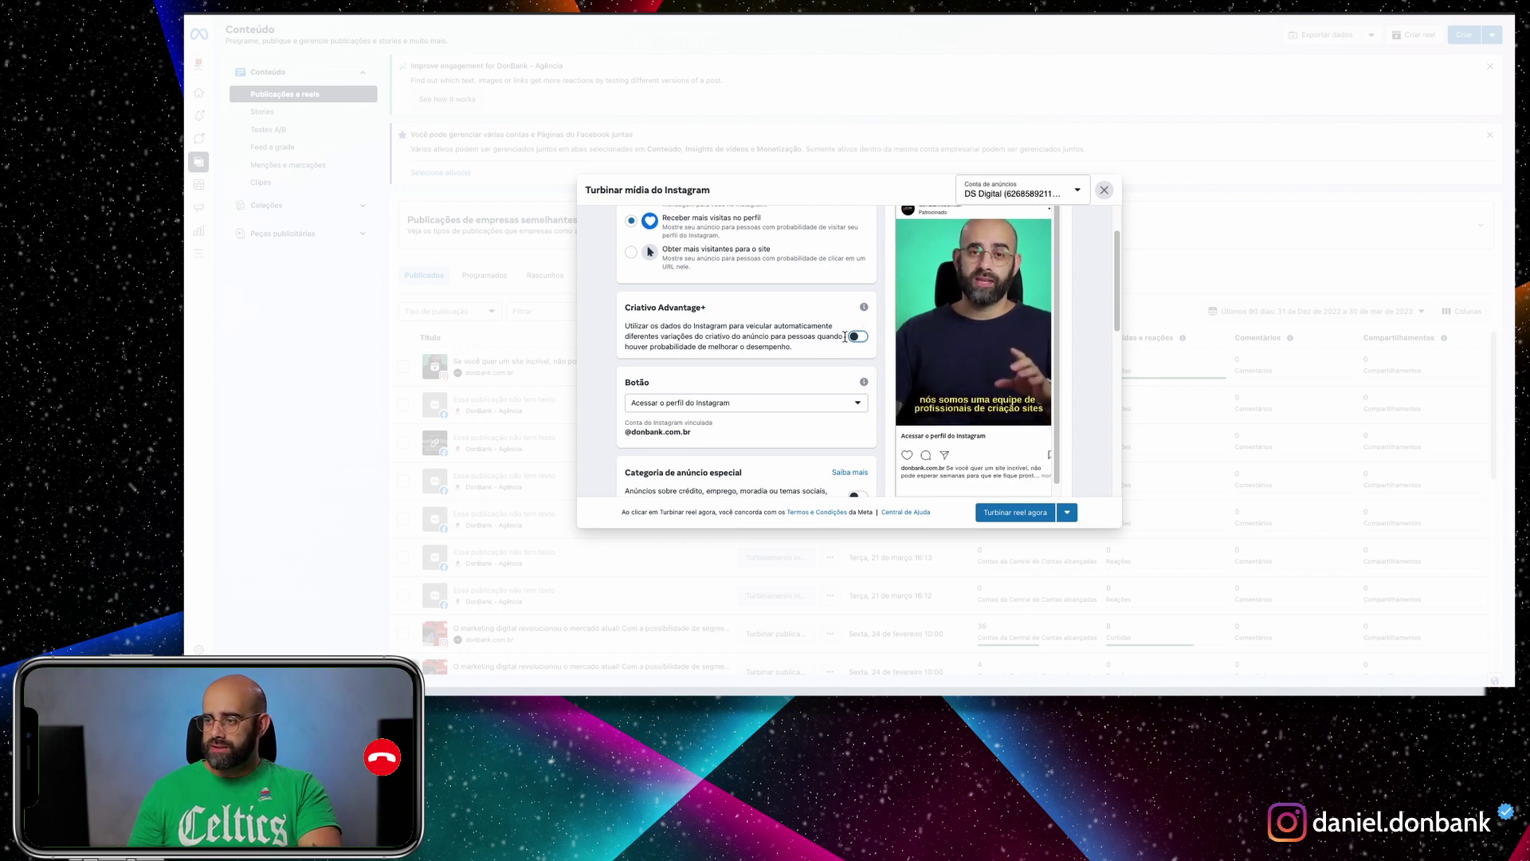
scroll(803, 343, down, 2)
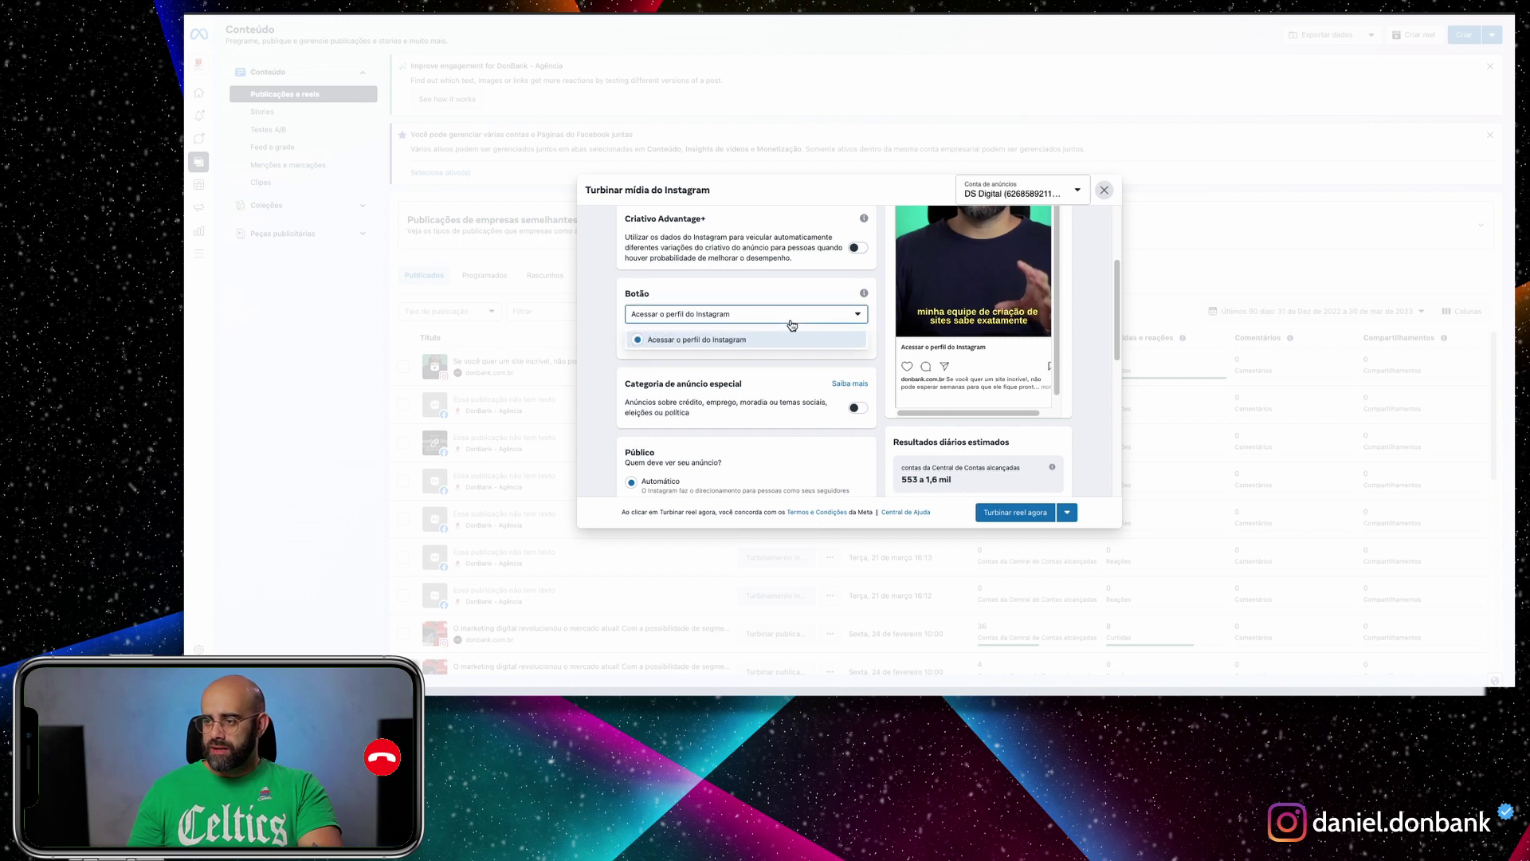
click(791, 324)
click(754, 318)
- Switch the goal to site visitors and try the Cadastre-se and Saiba mais buttons before restoring Acessar o perfil do Instagram
scroll(756, 307, up, 3)
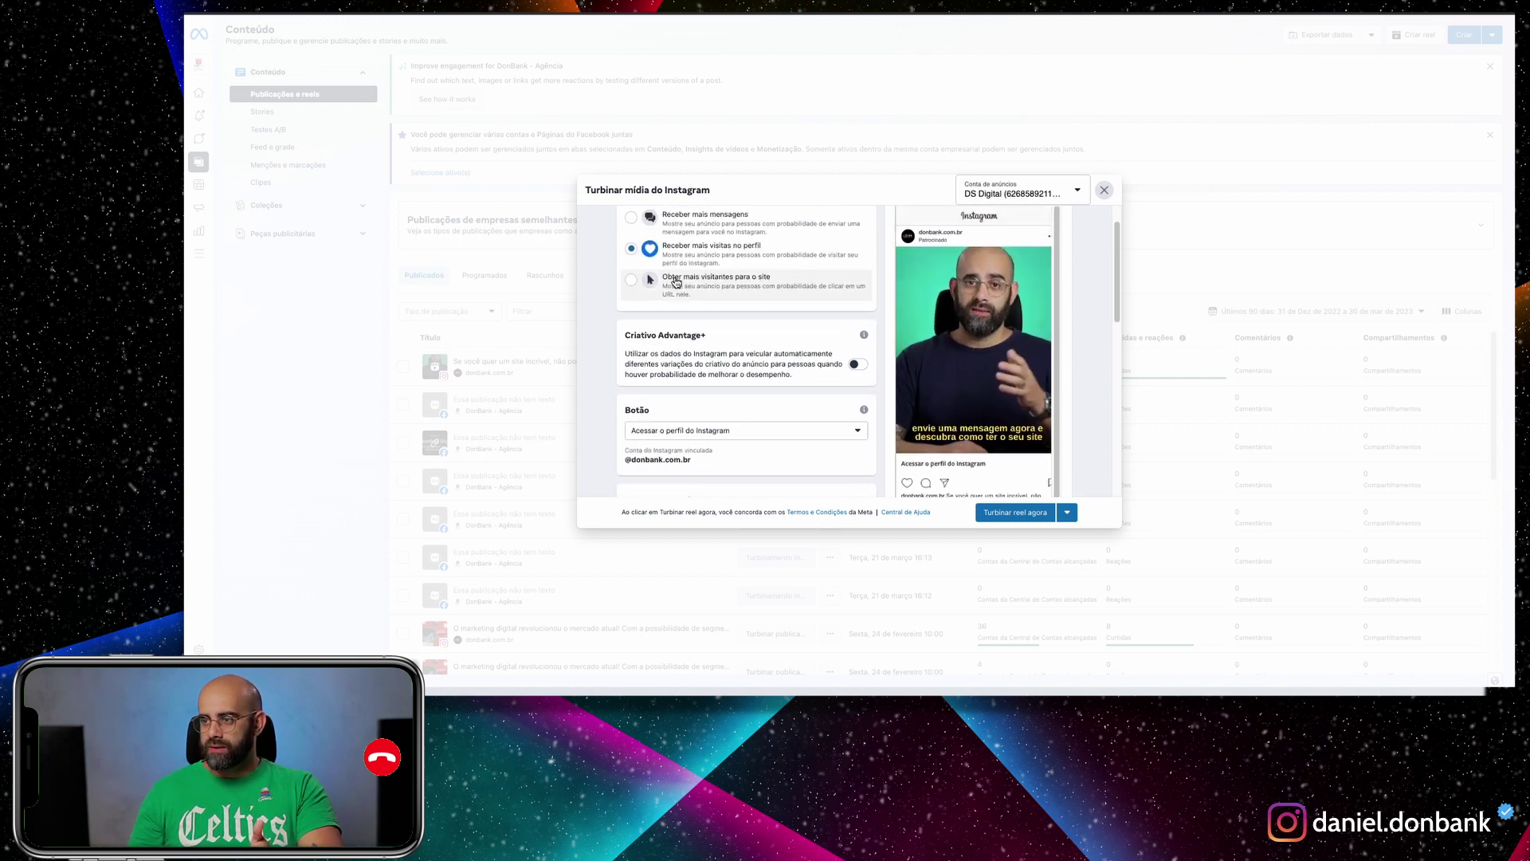
click(631, 312)
scroll(747, 366, down, 3)
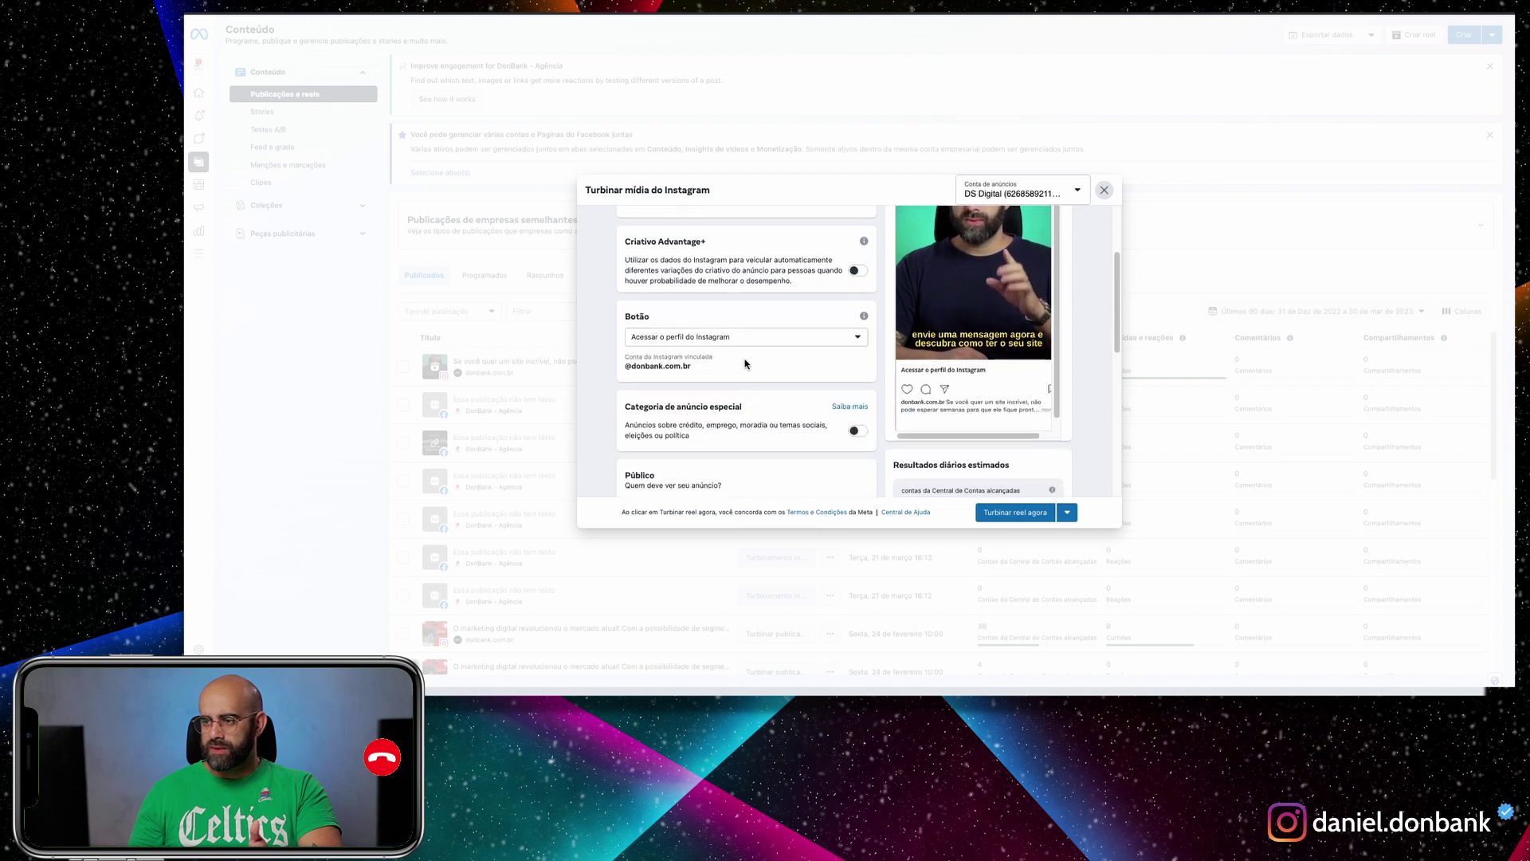
click(746, 339)
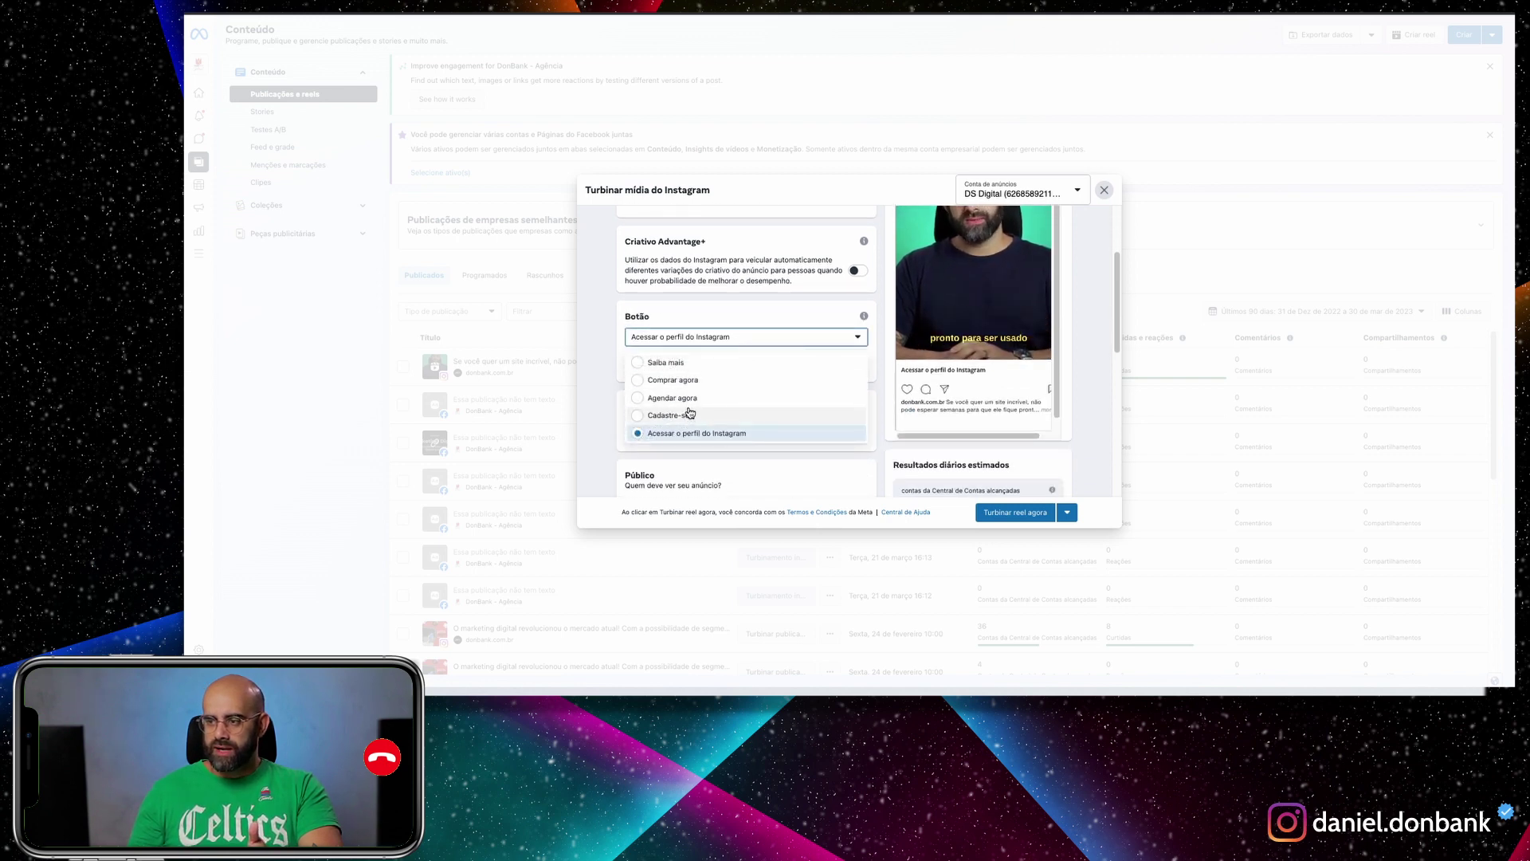
click(691, 414)
click(688, 338)
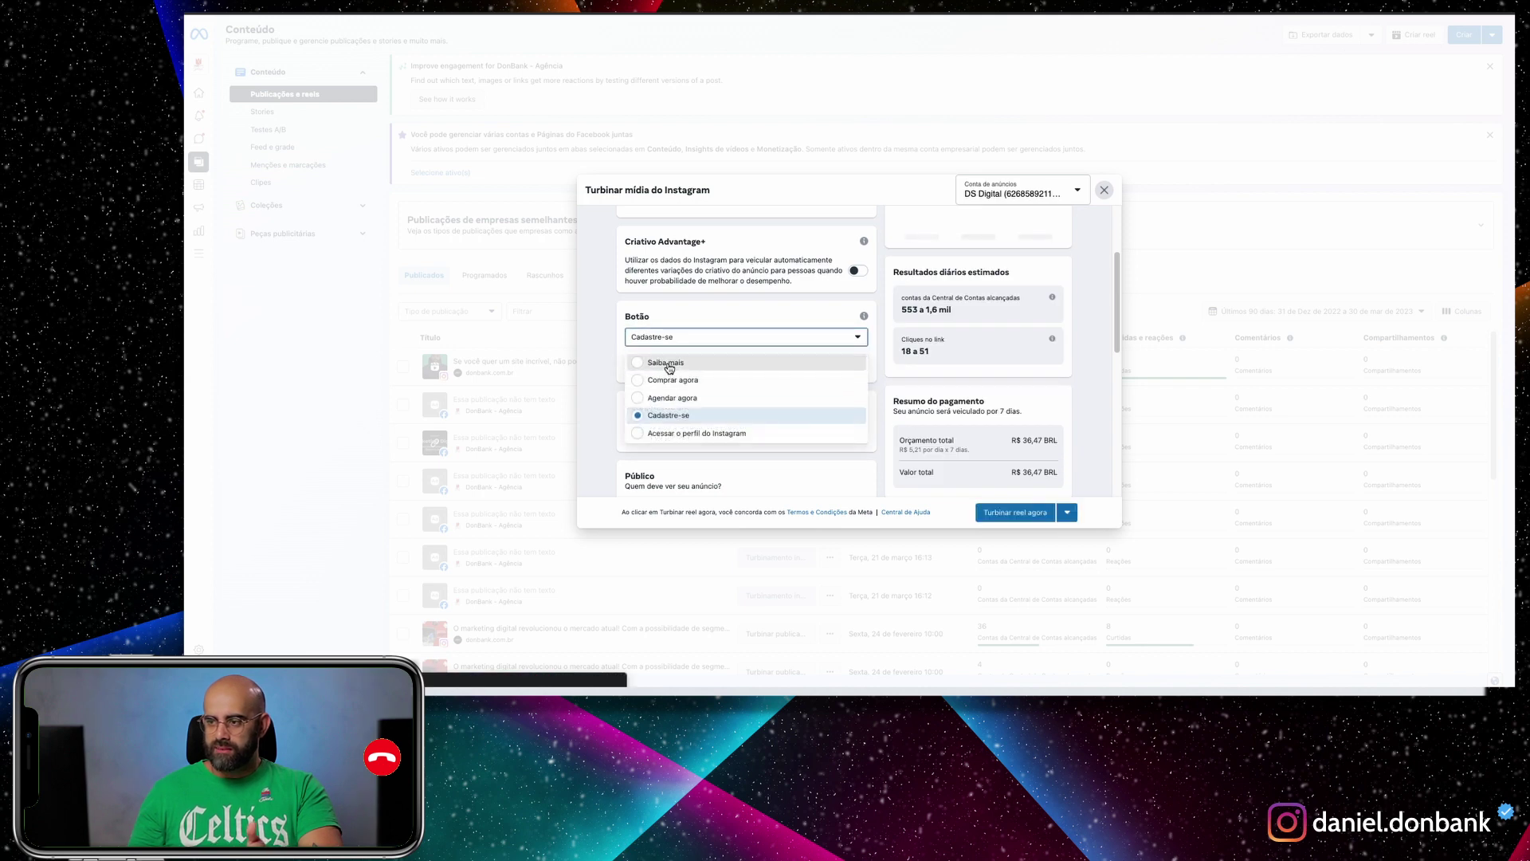
click(668, 364)
click(707, 341)
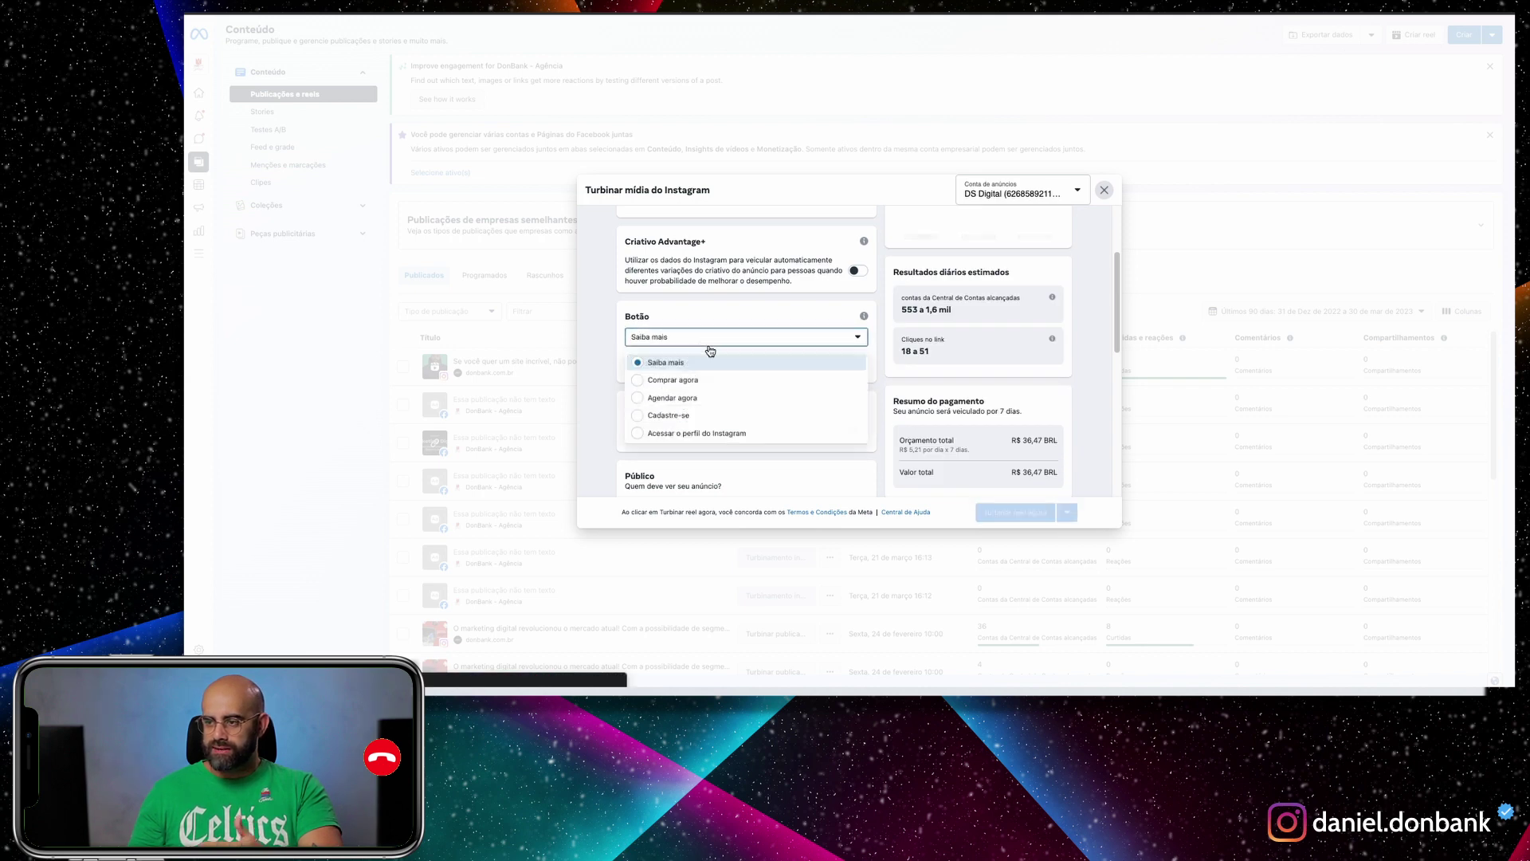
click(703, 438)
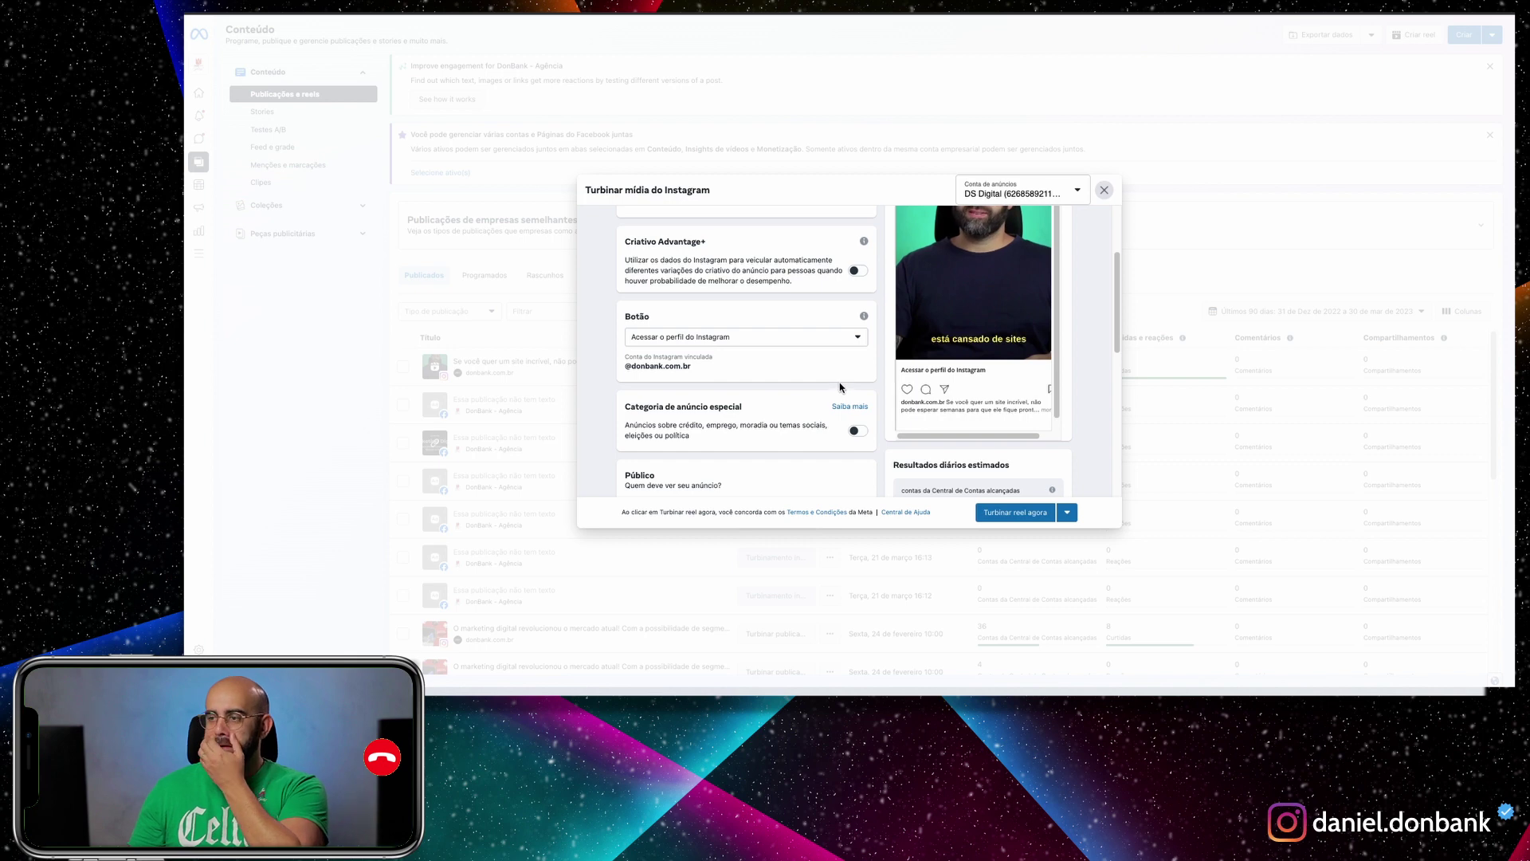
- Try the goal Receber mais mensagens and keep Enviar mensagem as its ad button
scroll(840, 388, up, 3)
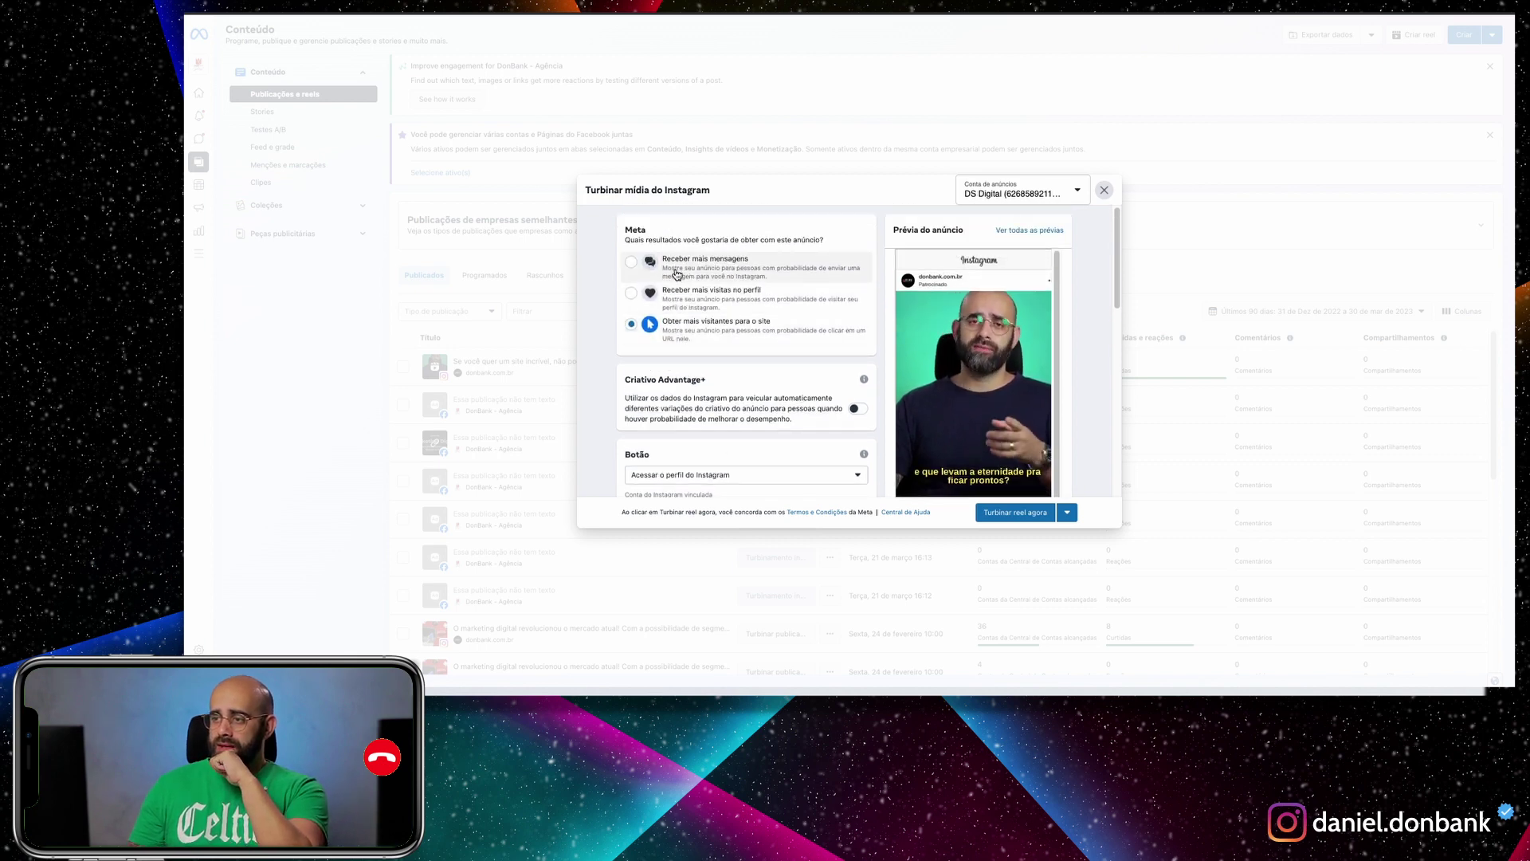
click(678, 275)
scroll(717, 303, down, 3)
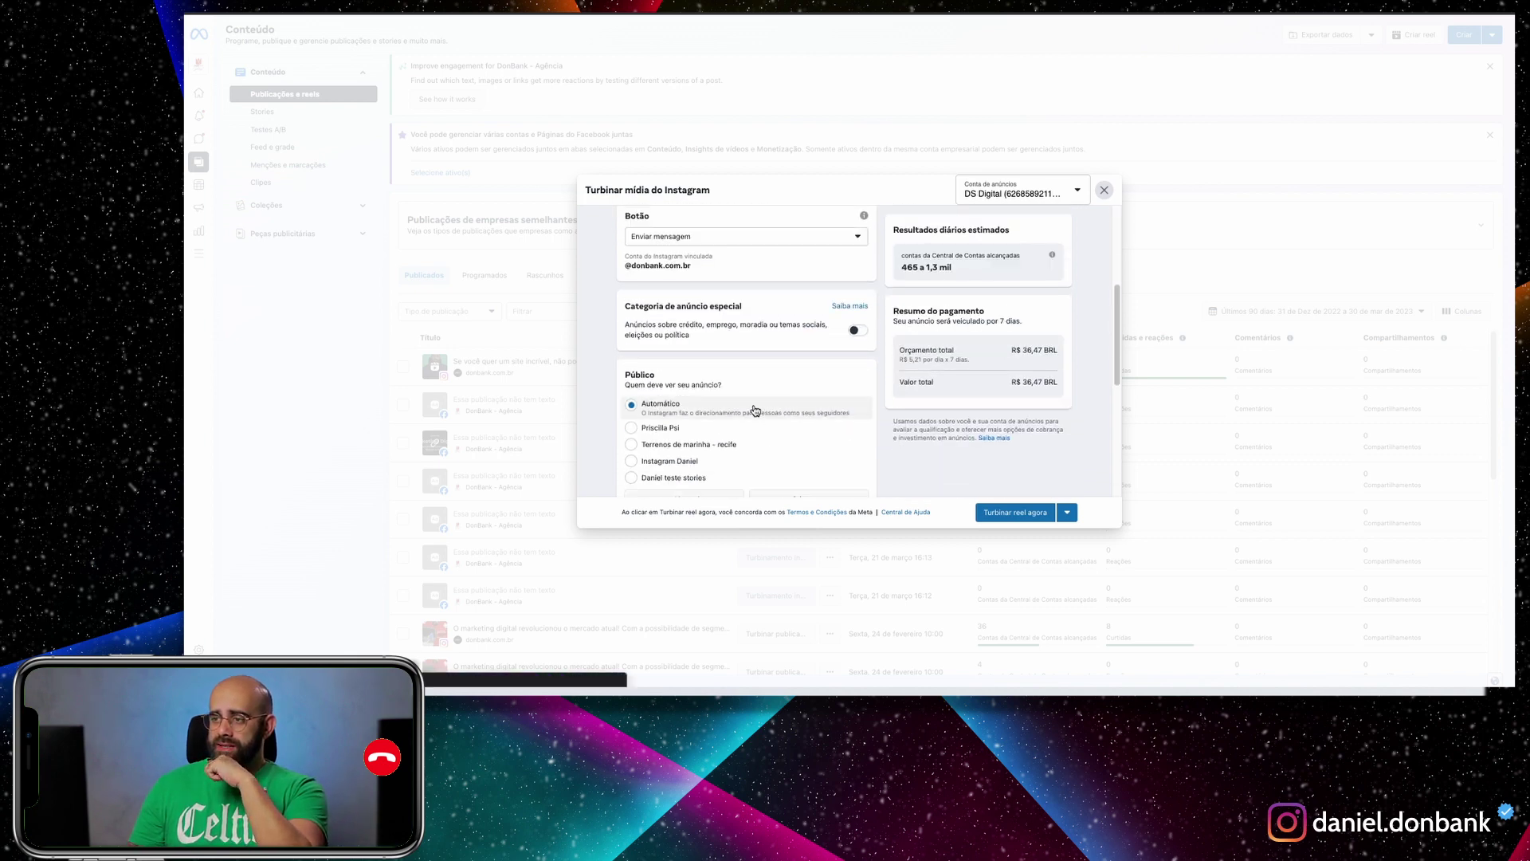
click(745, 266)
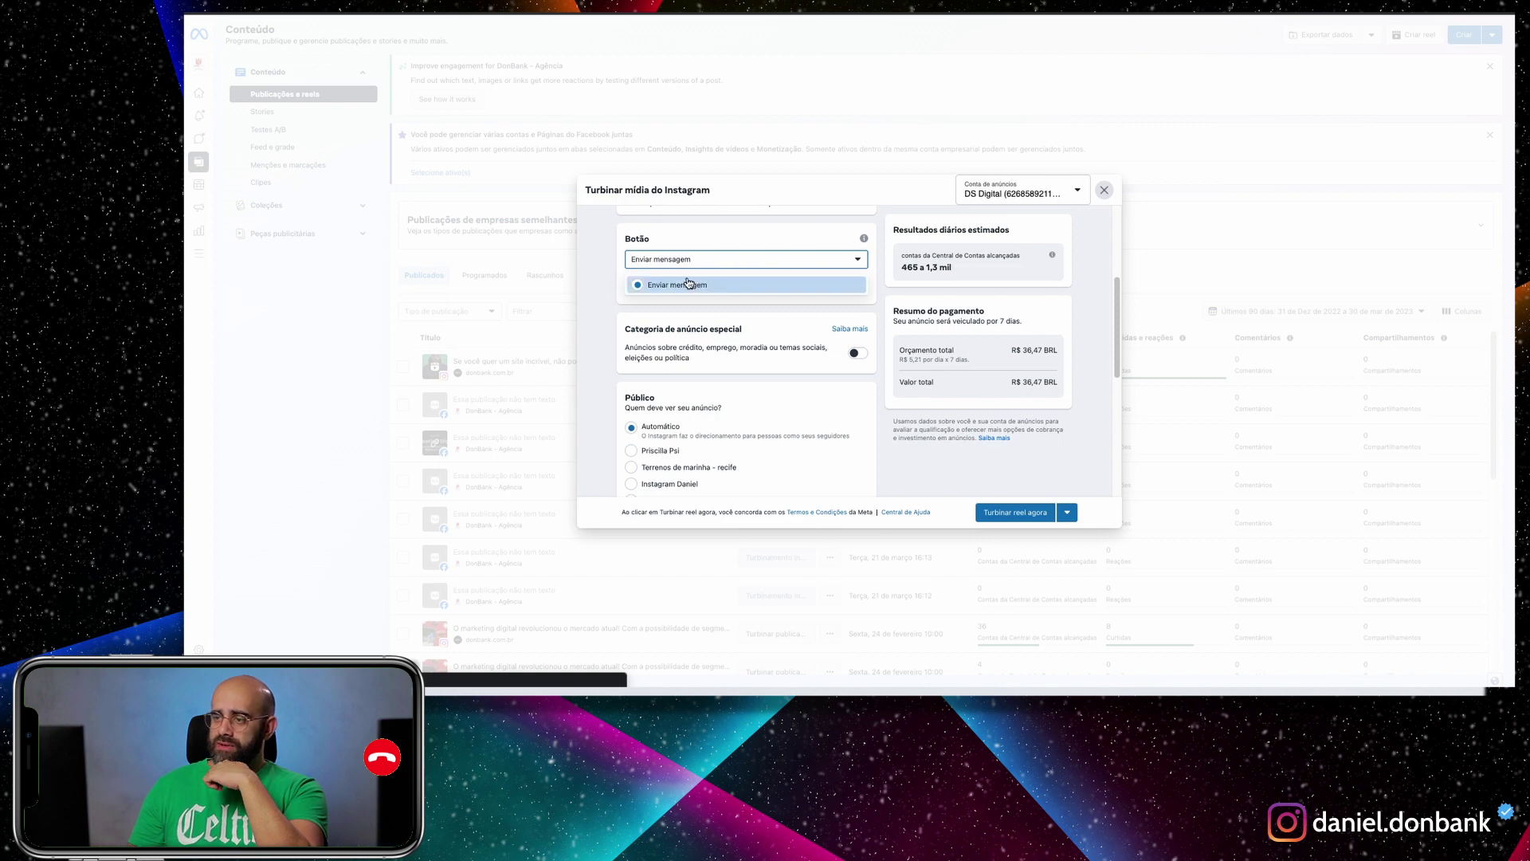
click(690, 284)
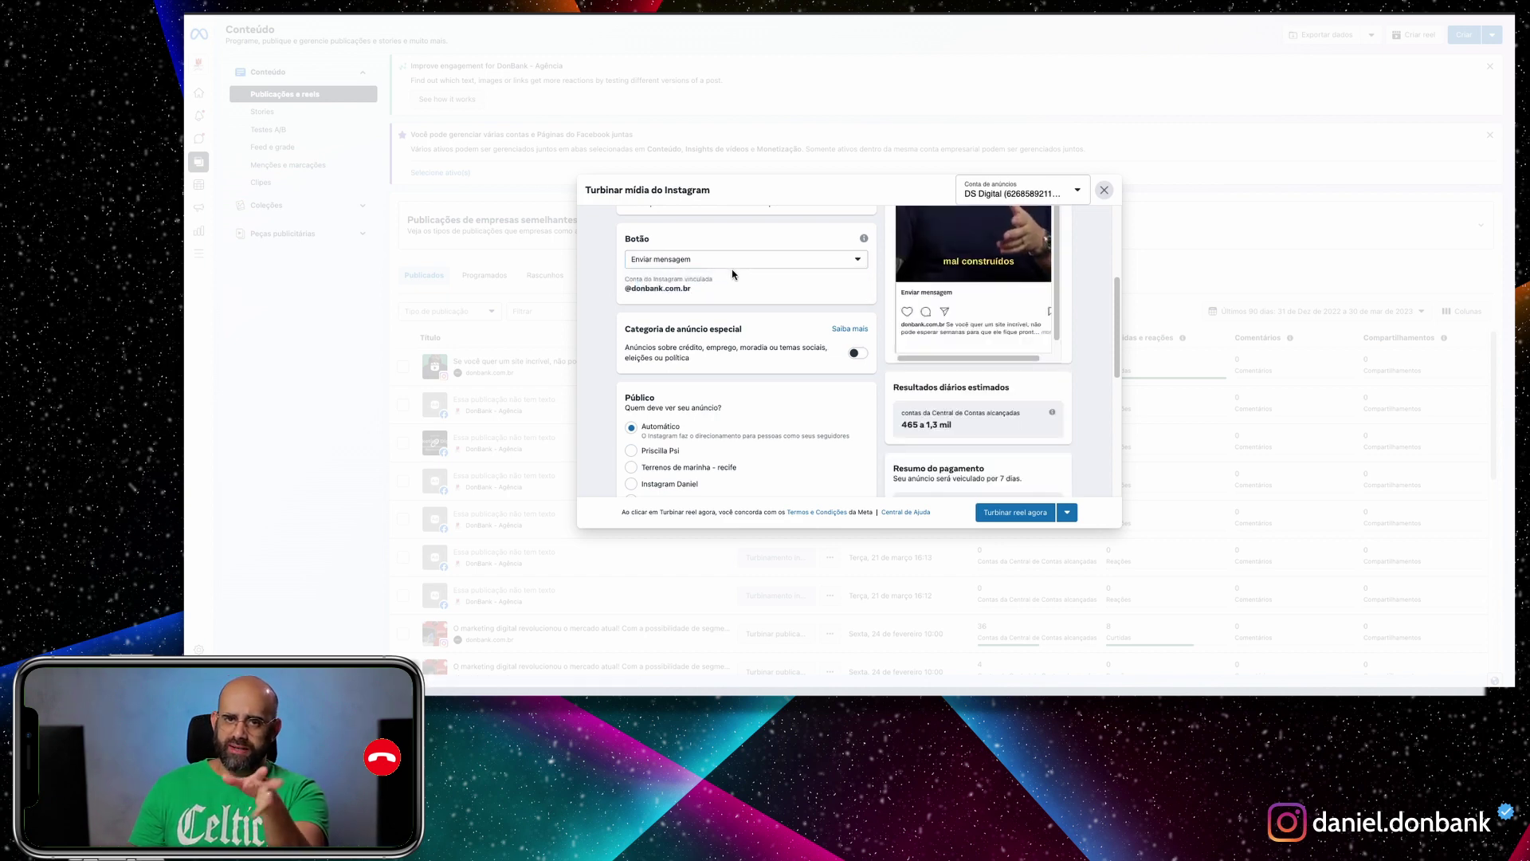
- Set the ad goal to Receber mais visitas no perfil
scroll(757, 310, up, 1)
scroll(763, 319, up, 3)
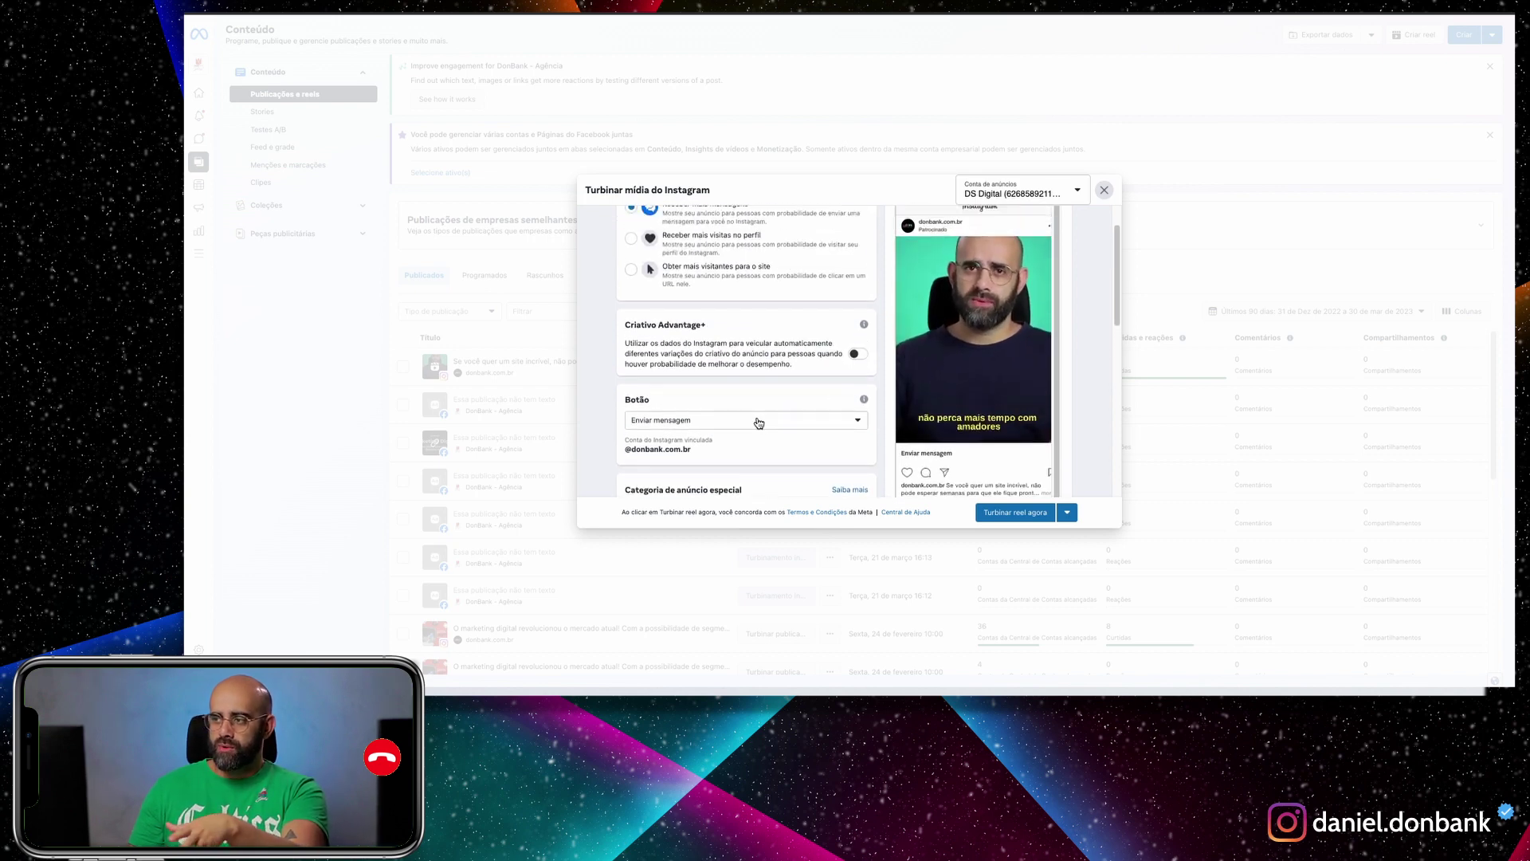
scroll(757, 418, up, 1)
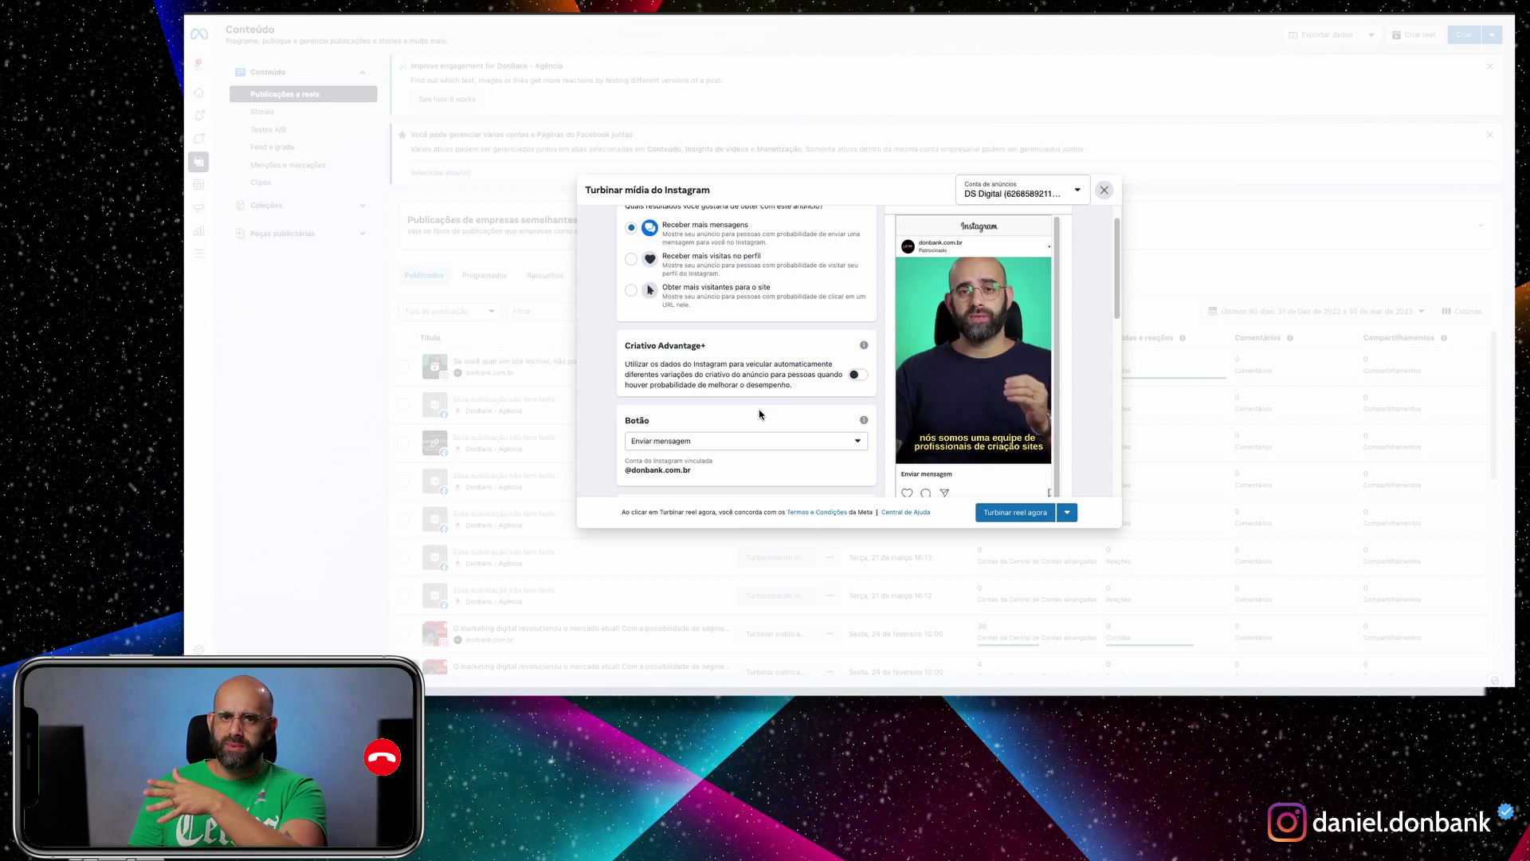
scroll(766, 411, up, 1)
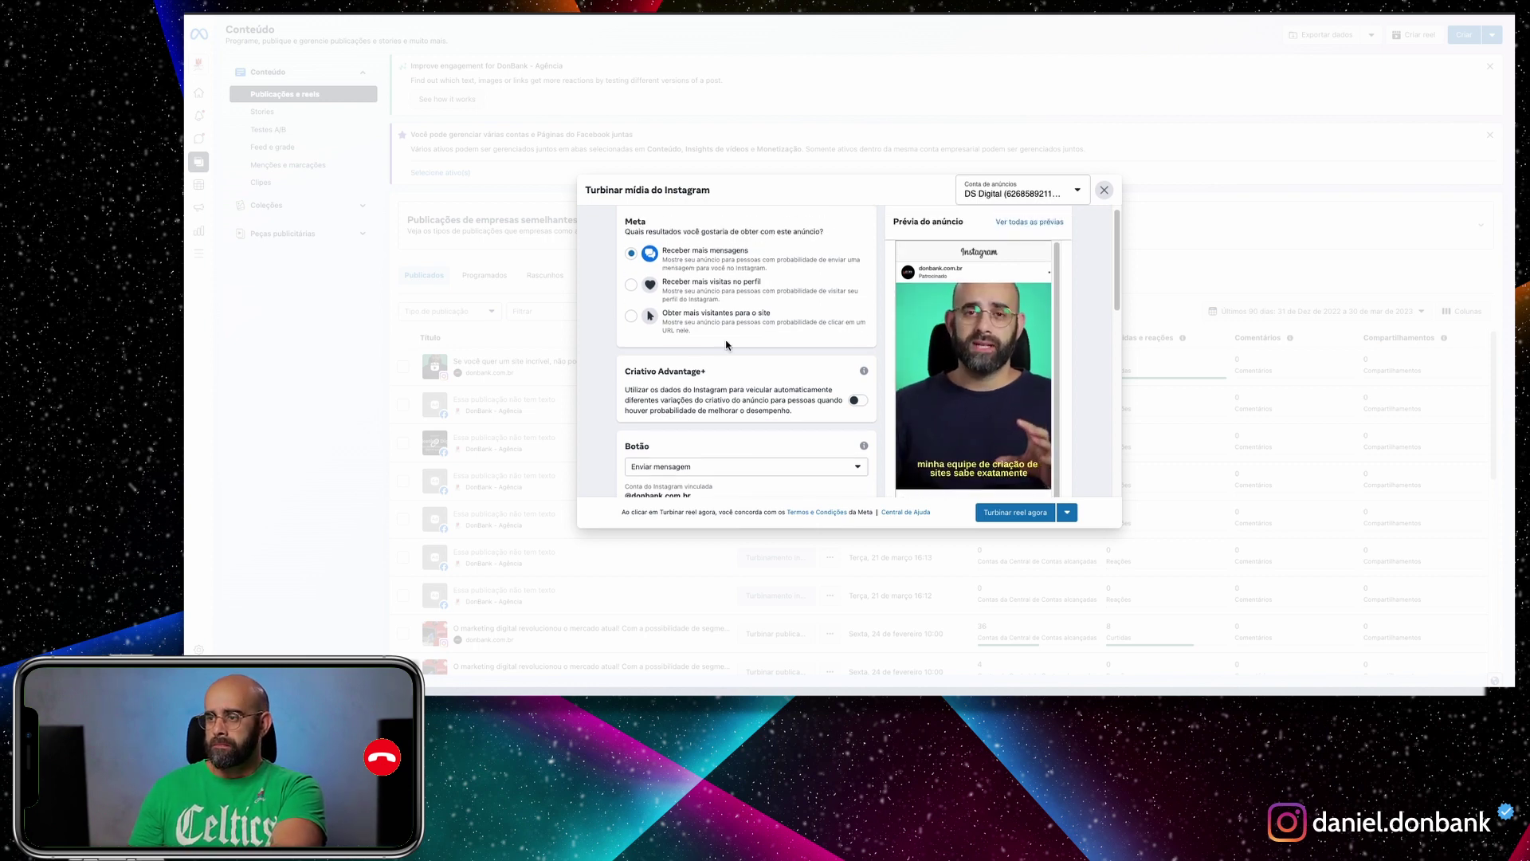
click(631, 320)
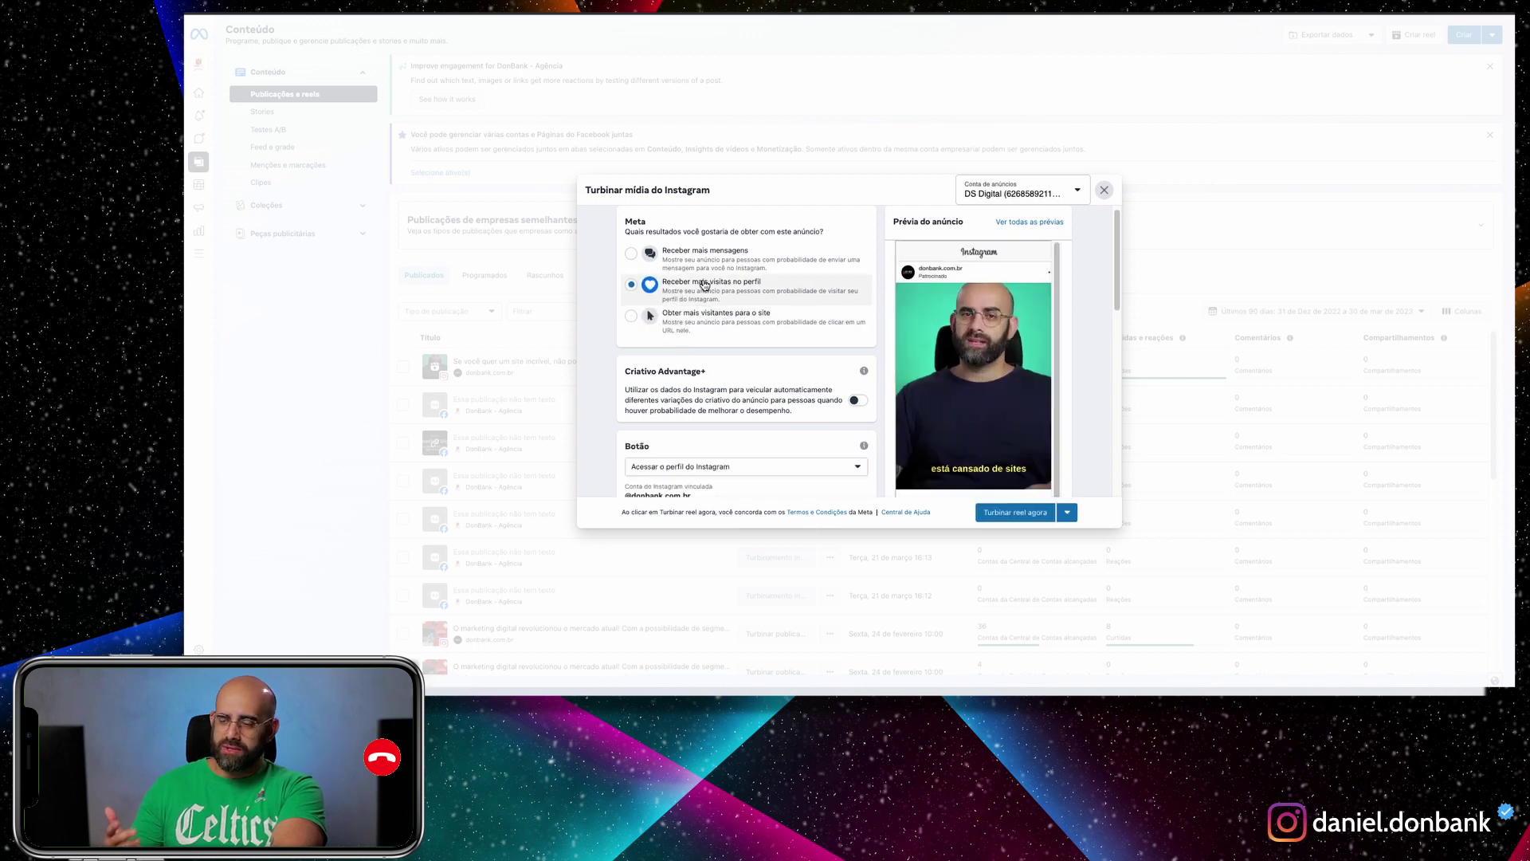
- Examine the special ad category description and the audience options for the boost
scroll(768, 351, down, 1)
scroll(727, 388, down, 3)
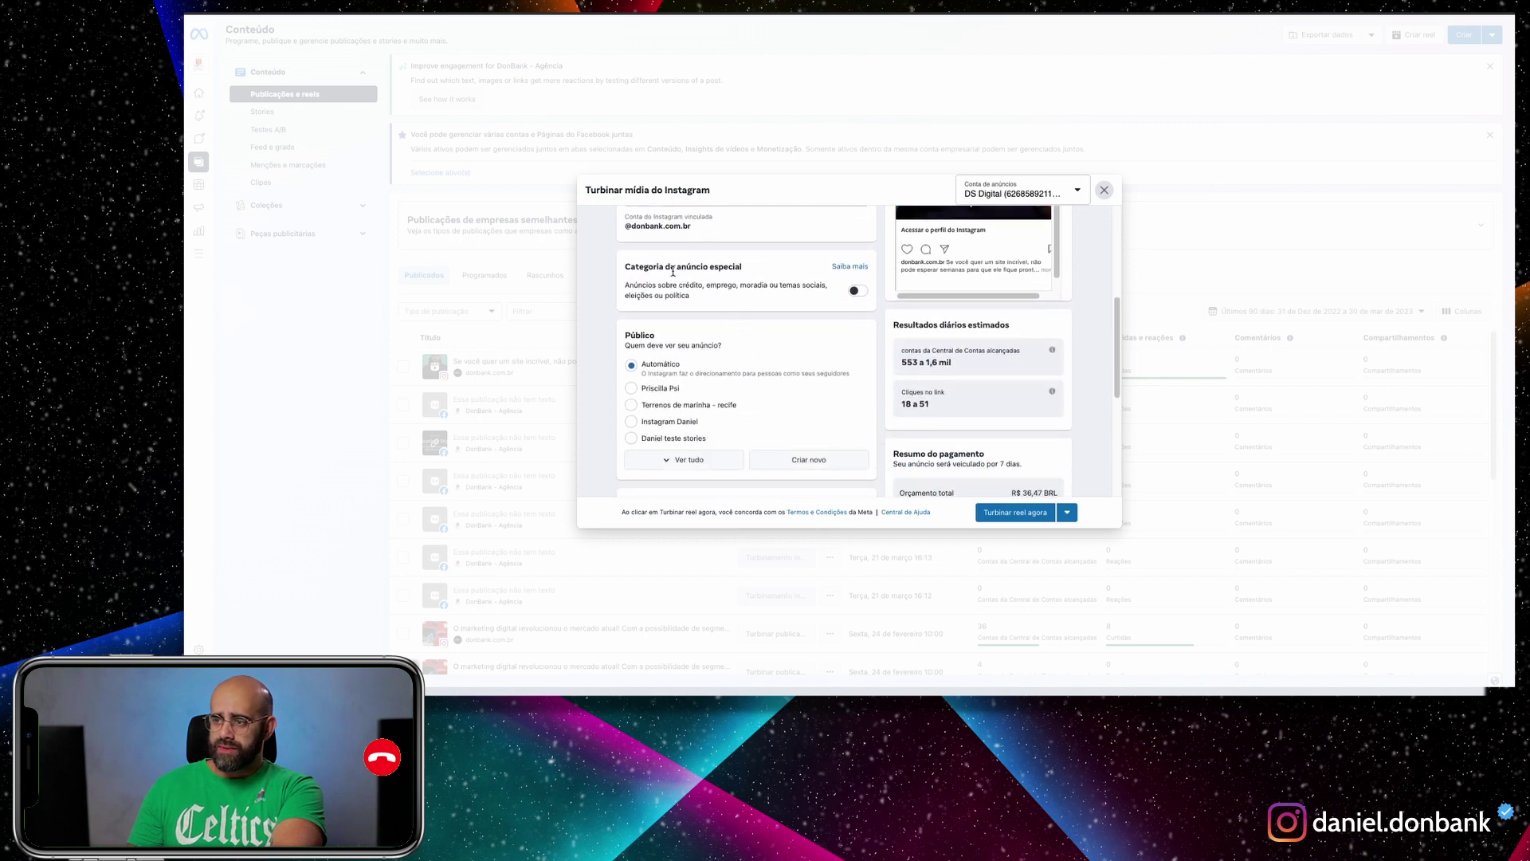
mouse_move(636, 266)
mouse_down()
mouse_move(734, 266)
mouse_move(707, 297)
mouse_move(662, 282)
mouse_up()
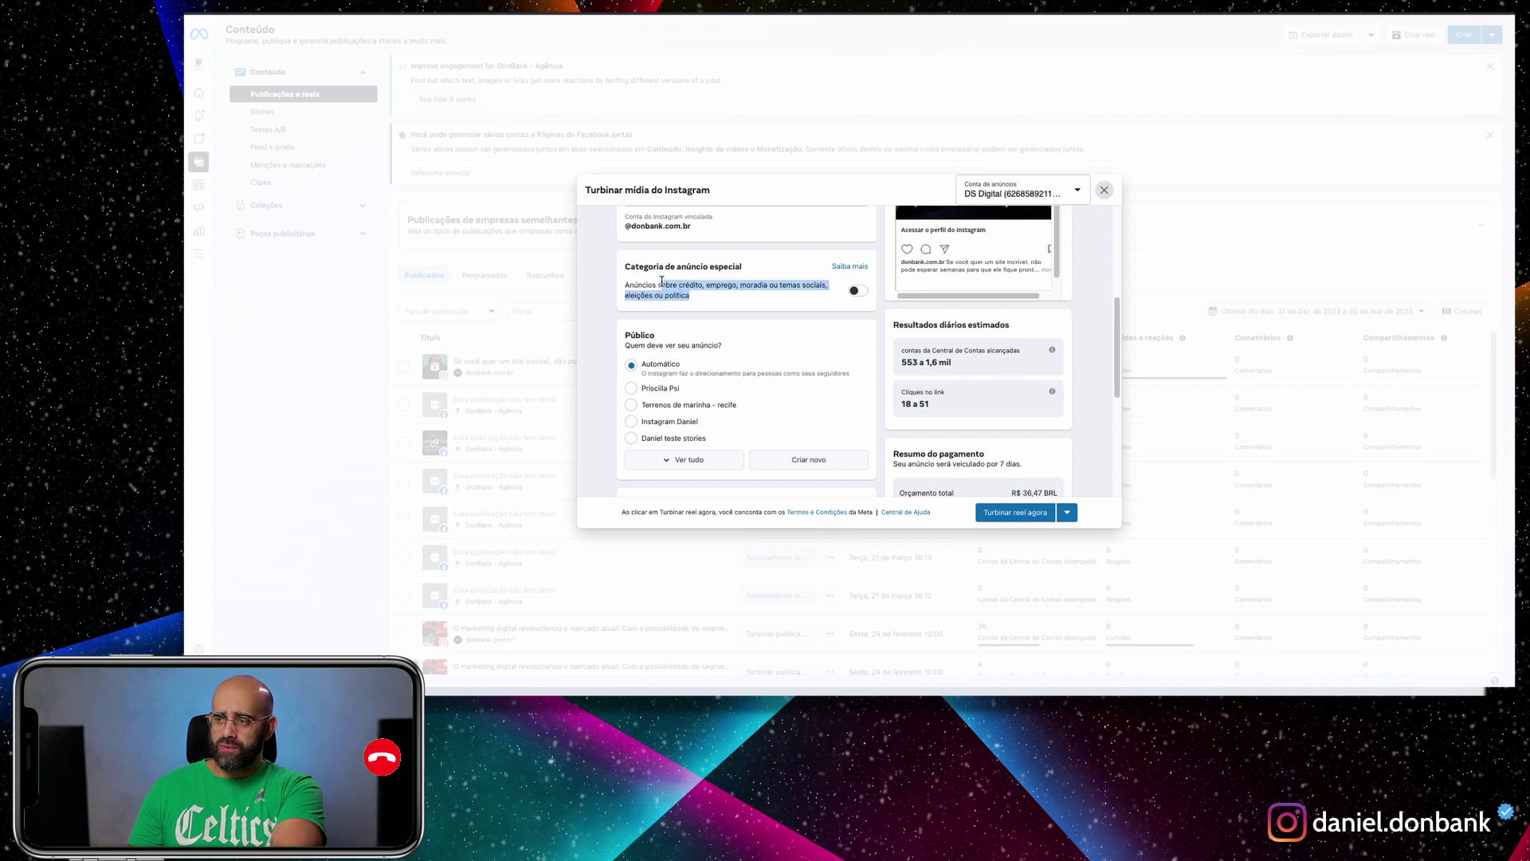
click(732, 305)
scroll(732, 305, down, 2)
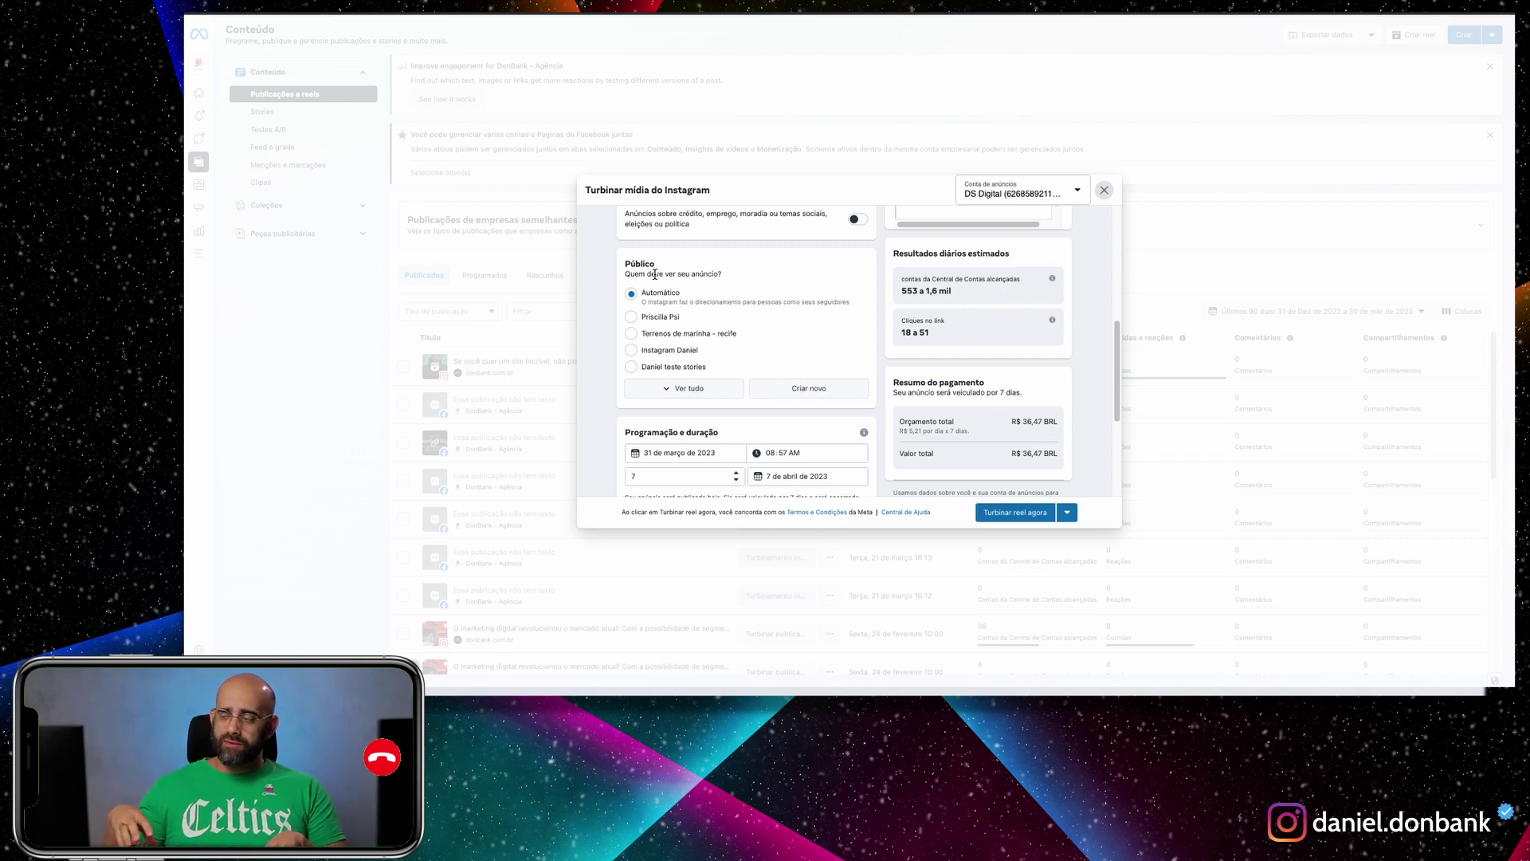
- Examine the saved audiences of another ad account and switch back to the DS Digital account
click(1027, 193)
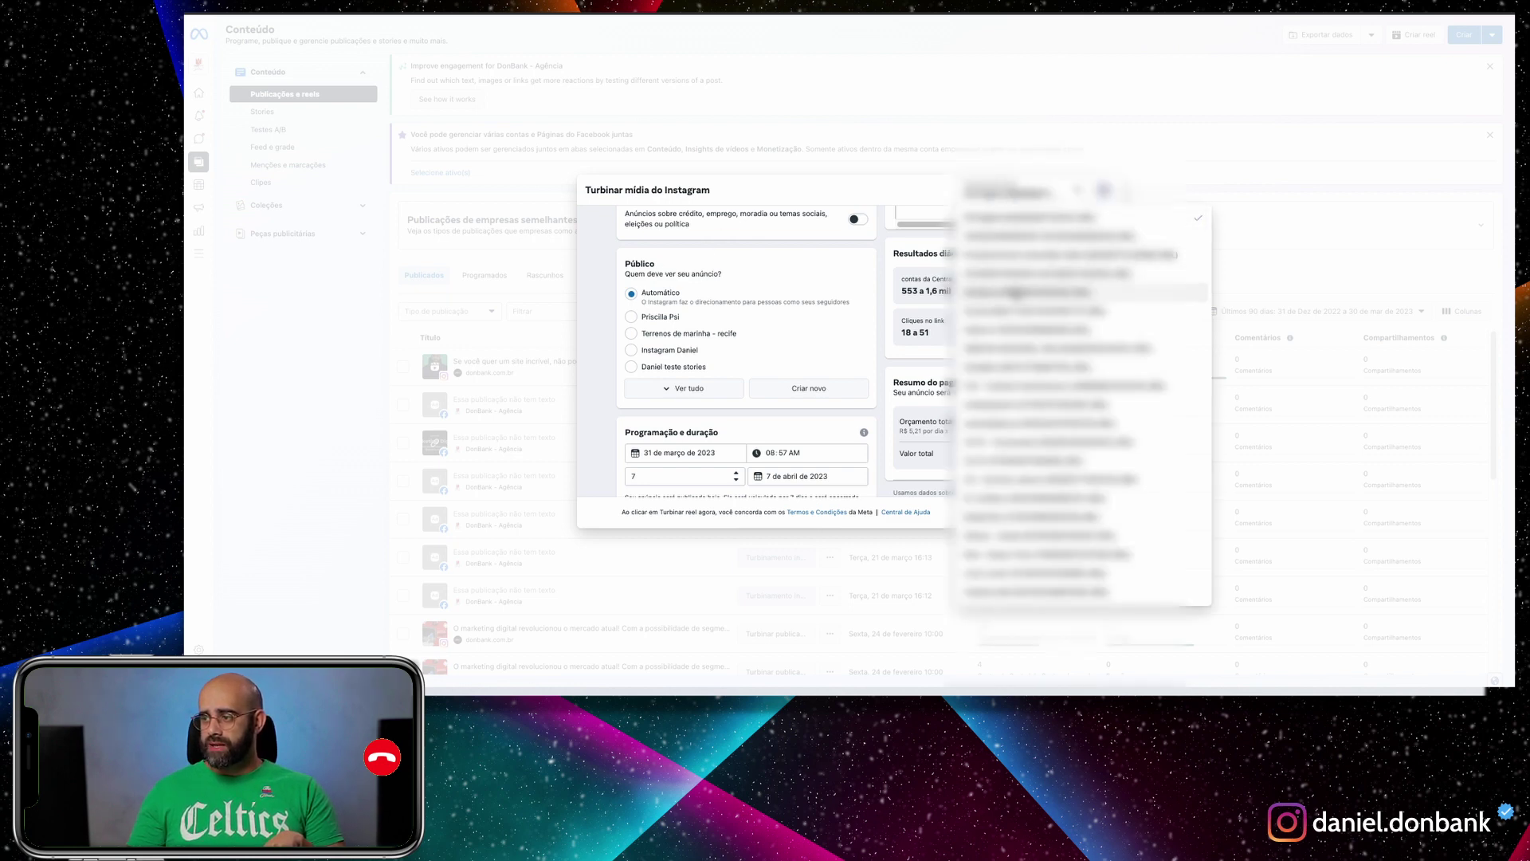
click(1021, 301)
scroll(693, 350, up, 1)
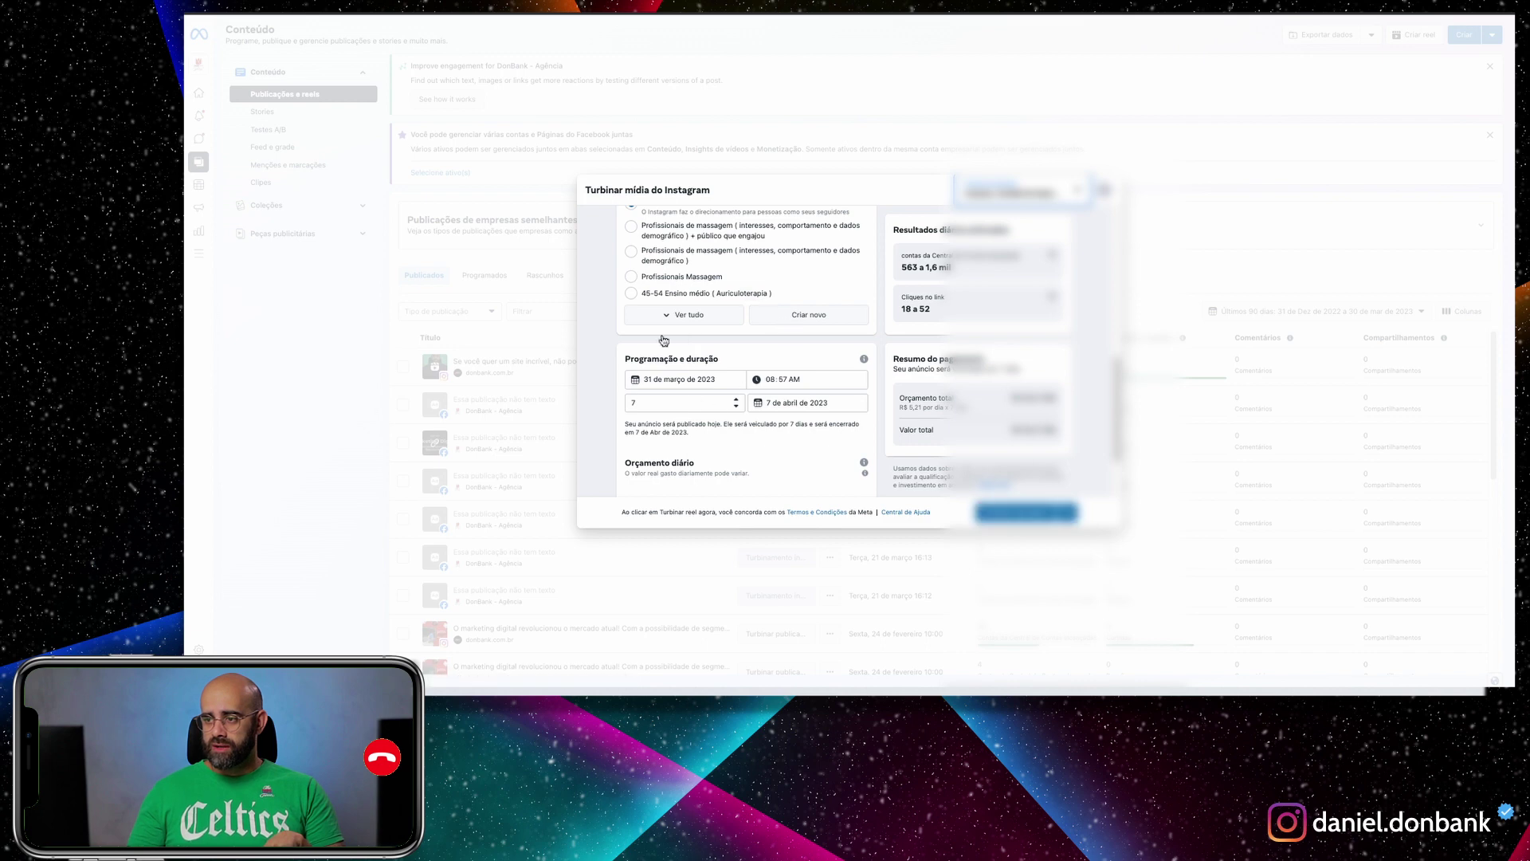
scroll(752, 362, up, 3)
scroll(694, 414, down, 1)
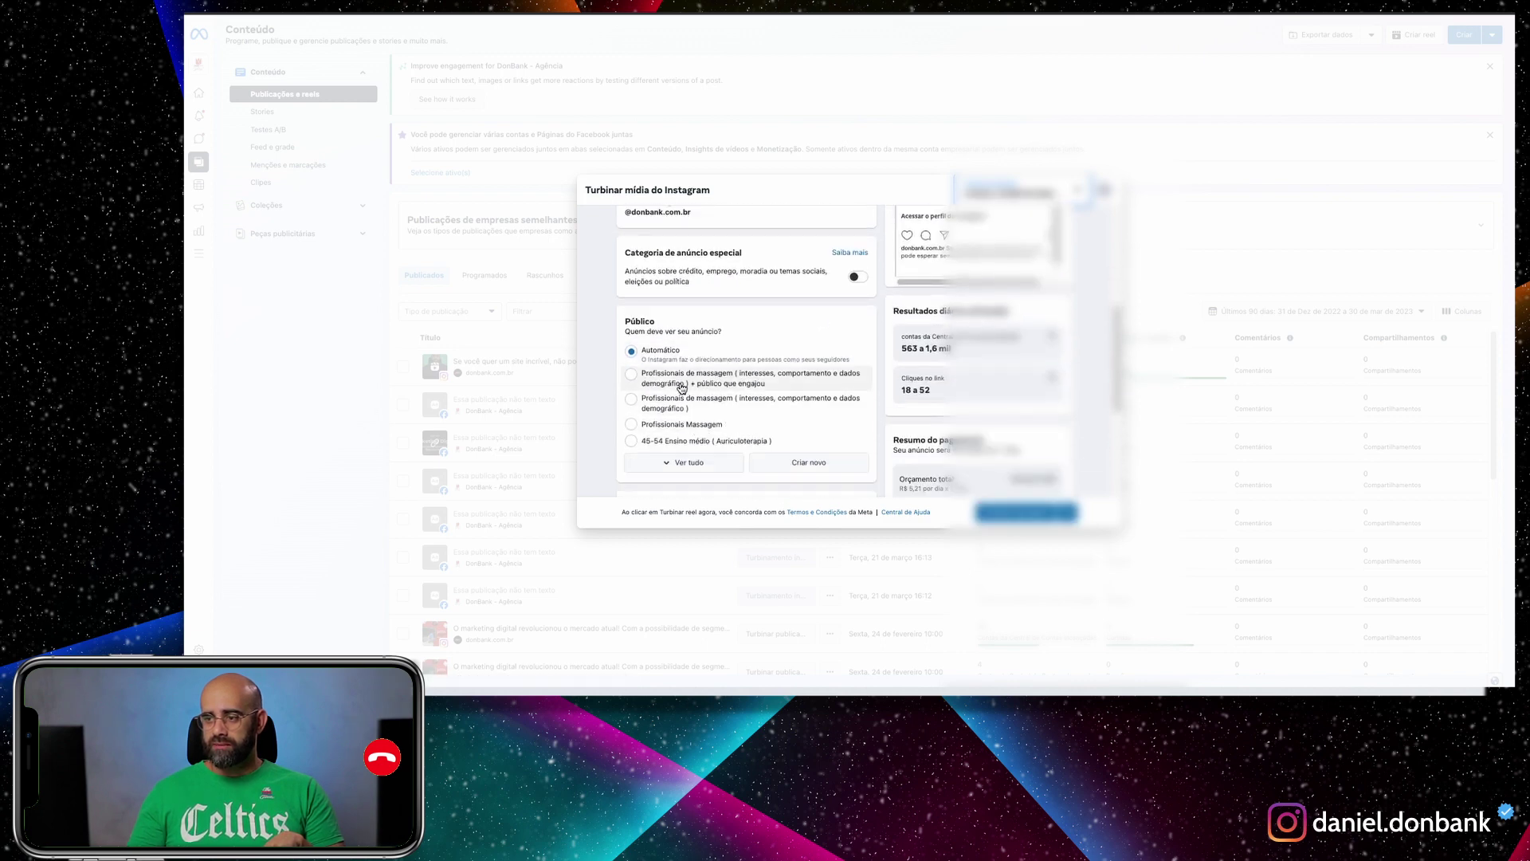
click(1025, 187)
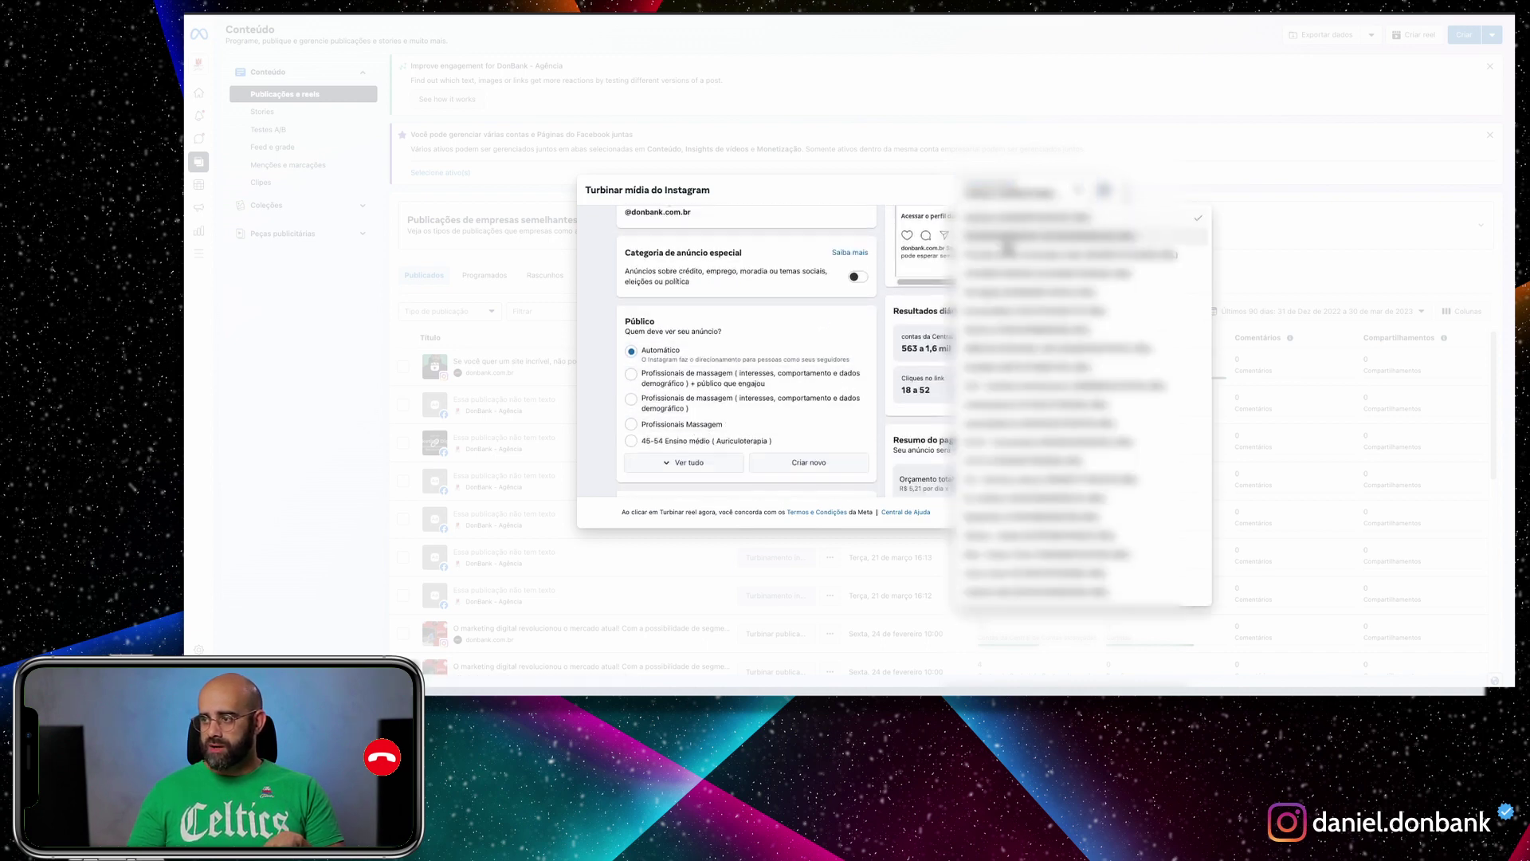
click(1002, 292)
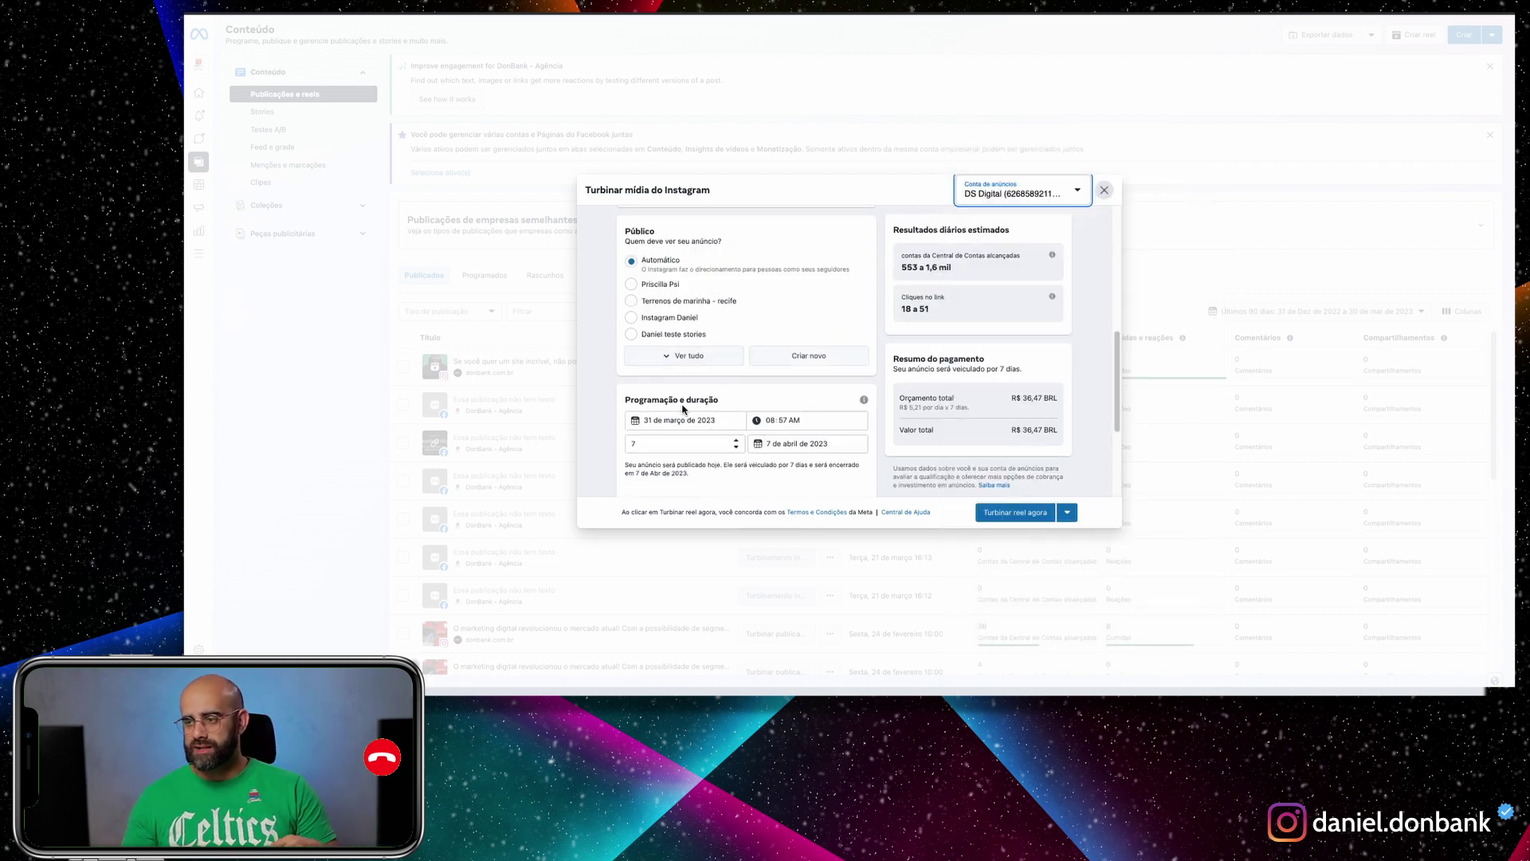
- Start a new audience named "aula Youtube", set its minimum age to 25 and lower its maximum age to the forties
scroll(749, 307, up, 1)
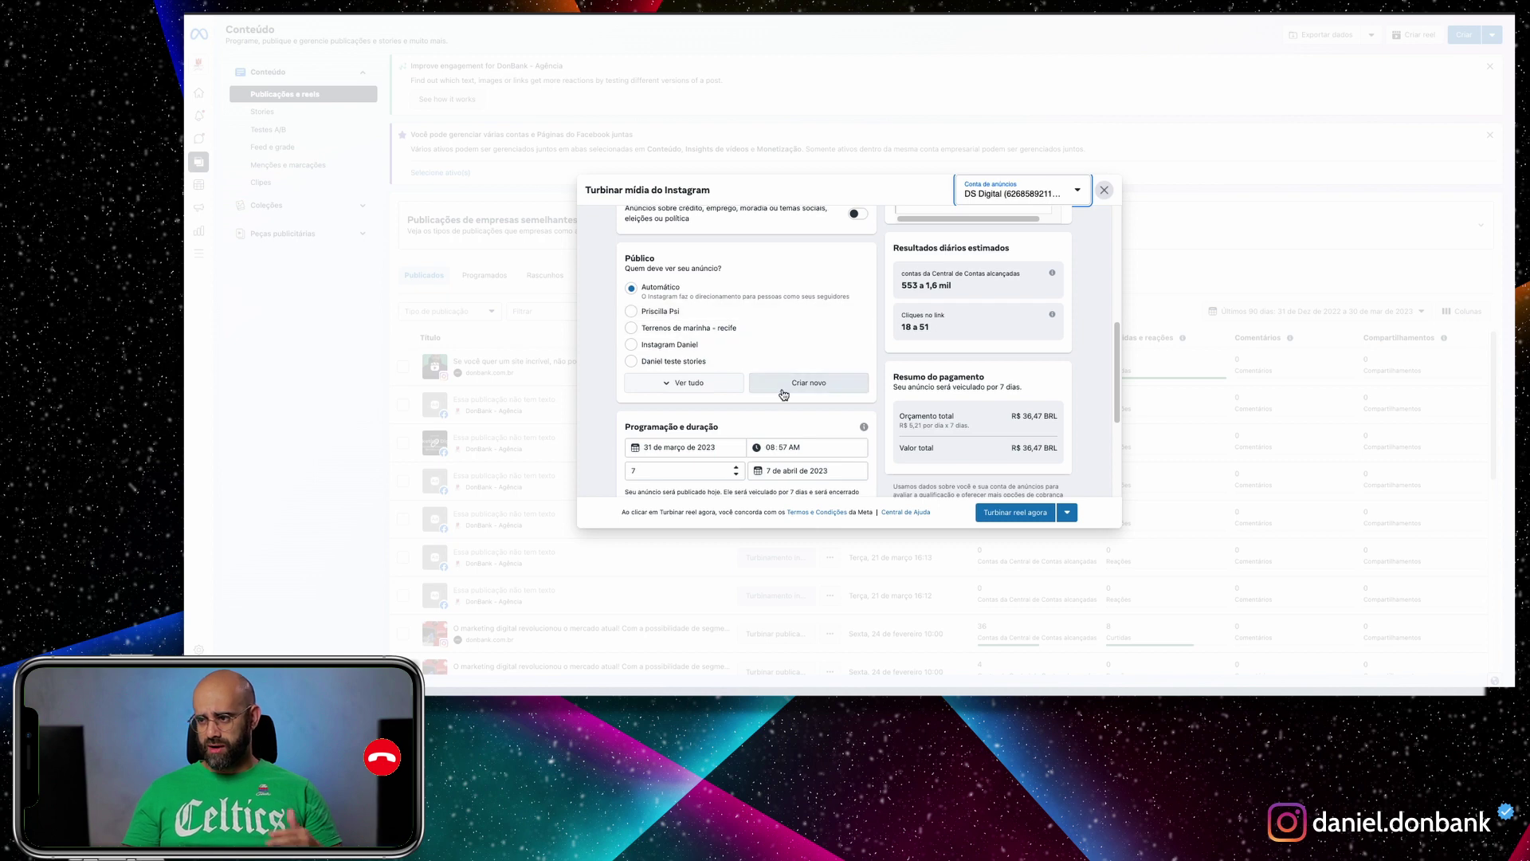
click(794, 388)
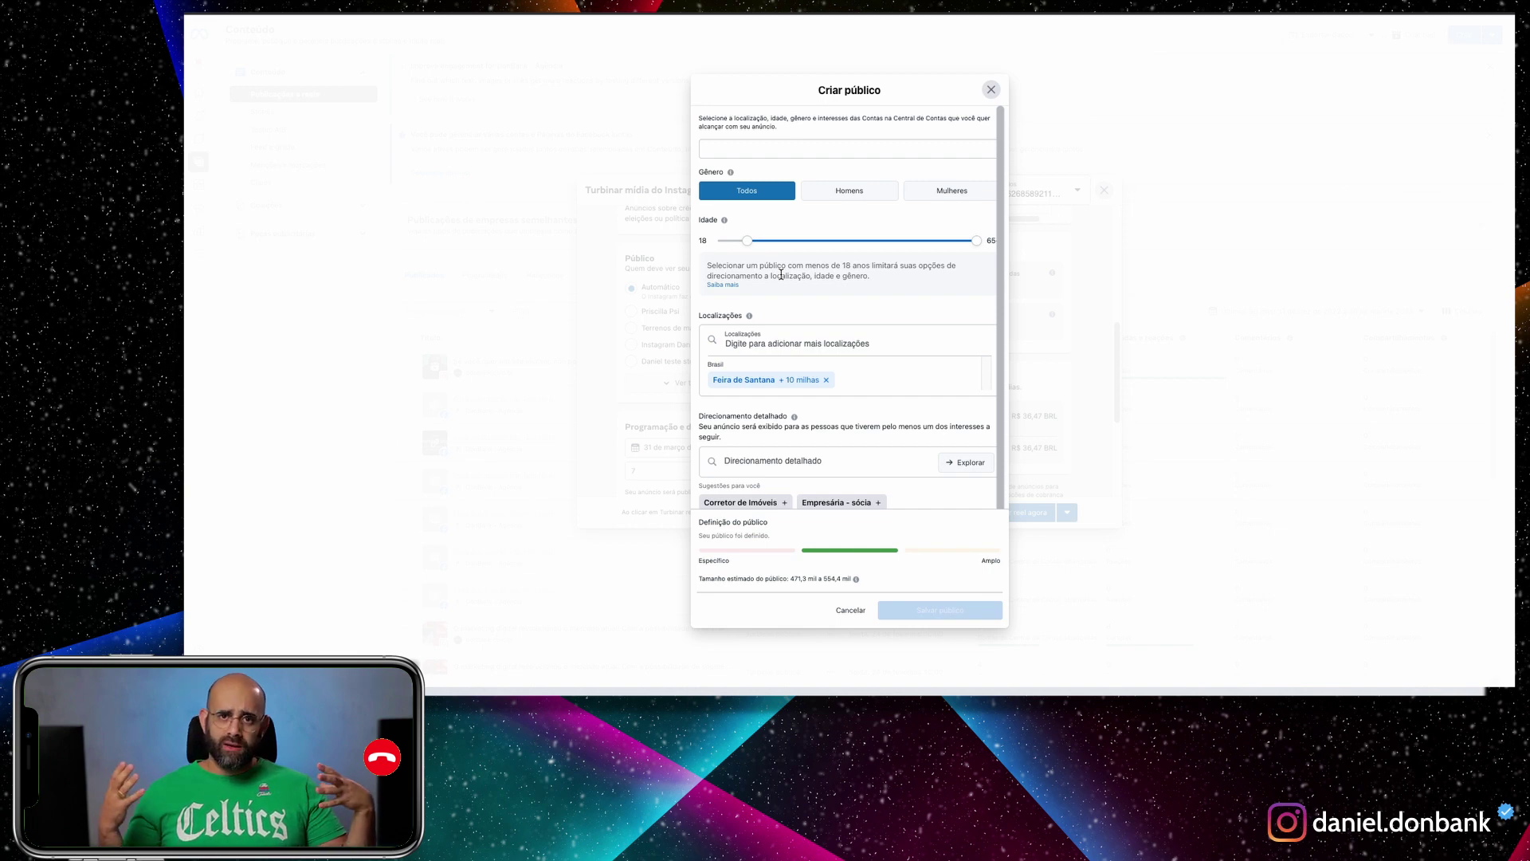
click(743, 150)
text(aula Youtube)
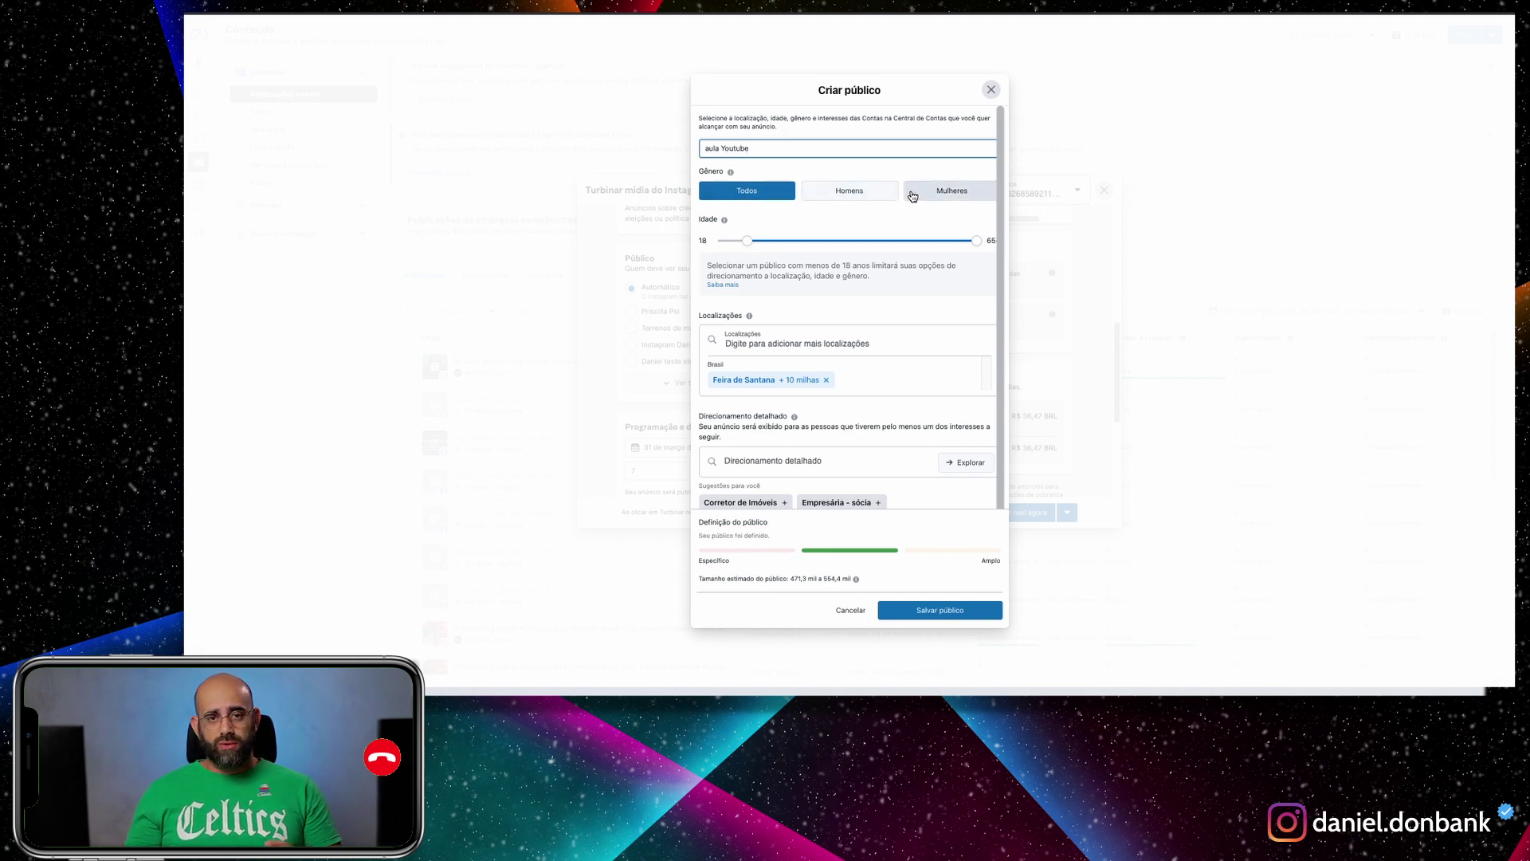
drag(746, 249, 780, 243)
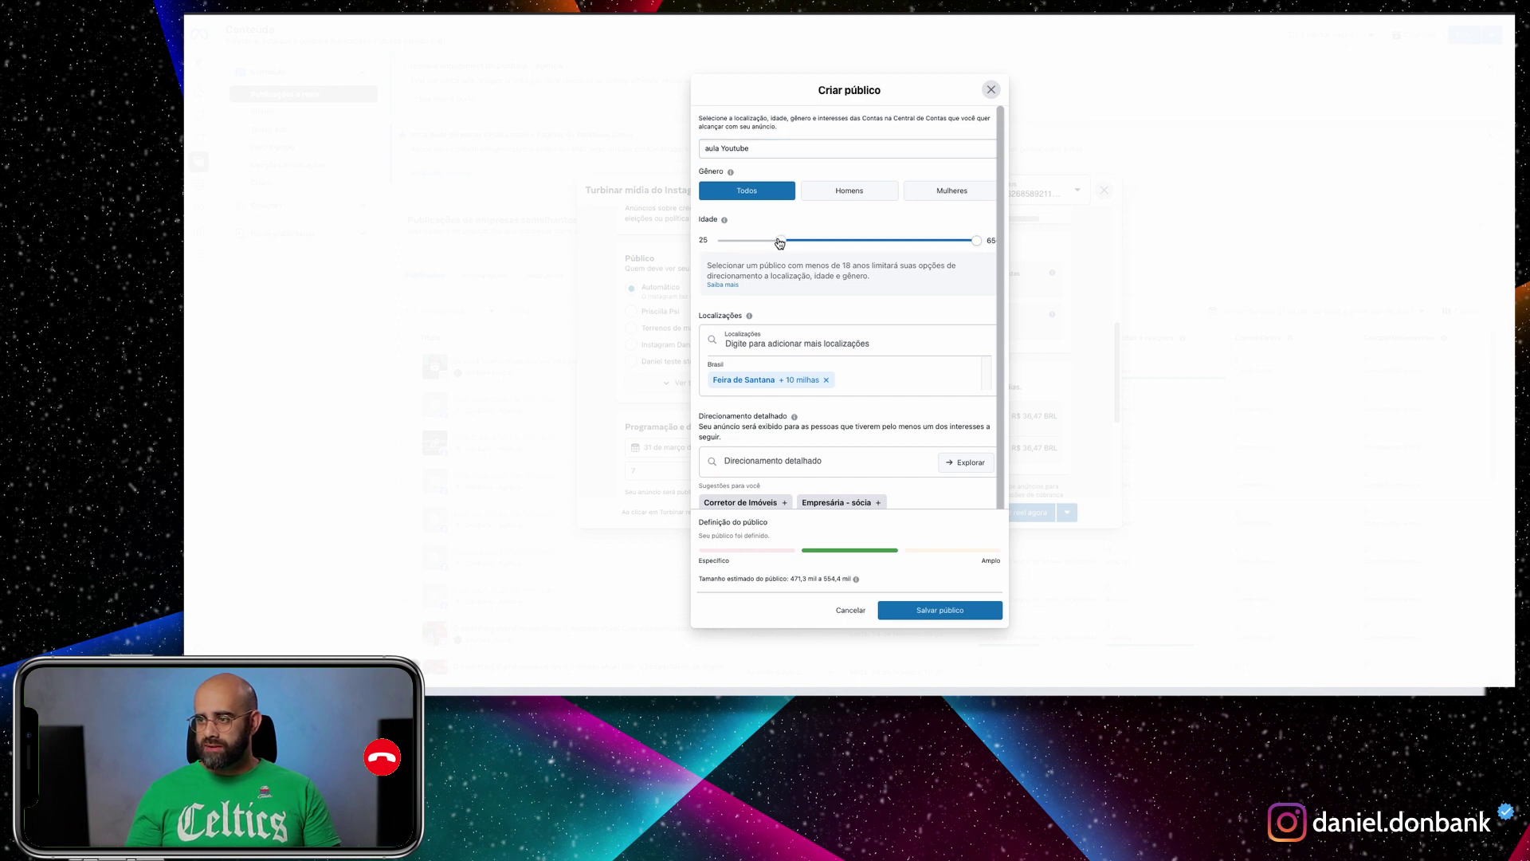
drag(976, 240, 880, 244)
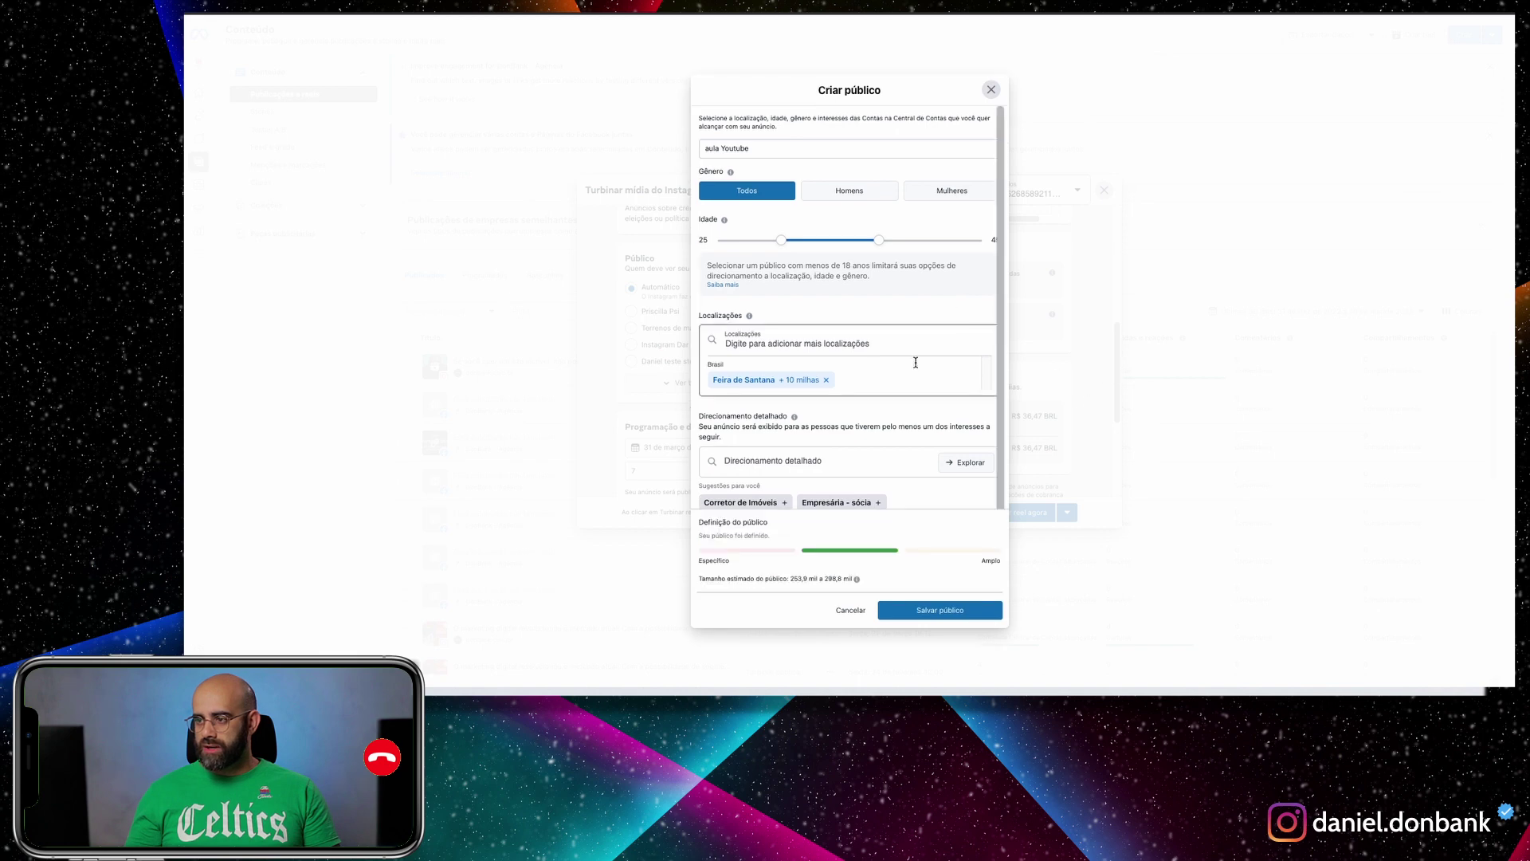
- Replace the Feira de Santana location of the audience with the whole country of Brasil
click(789, 340)
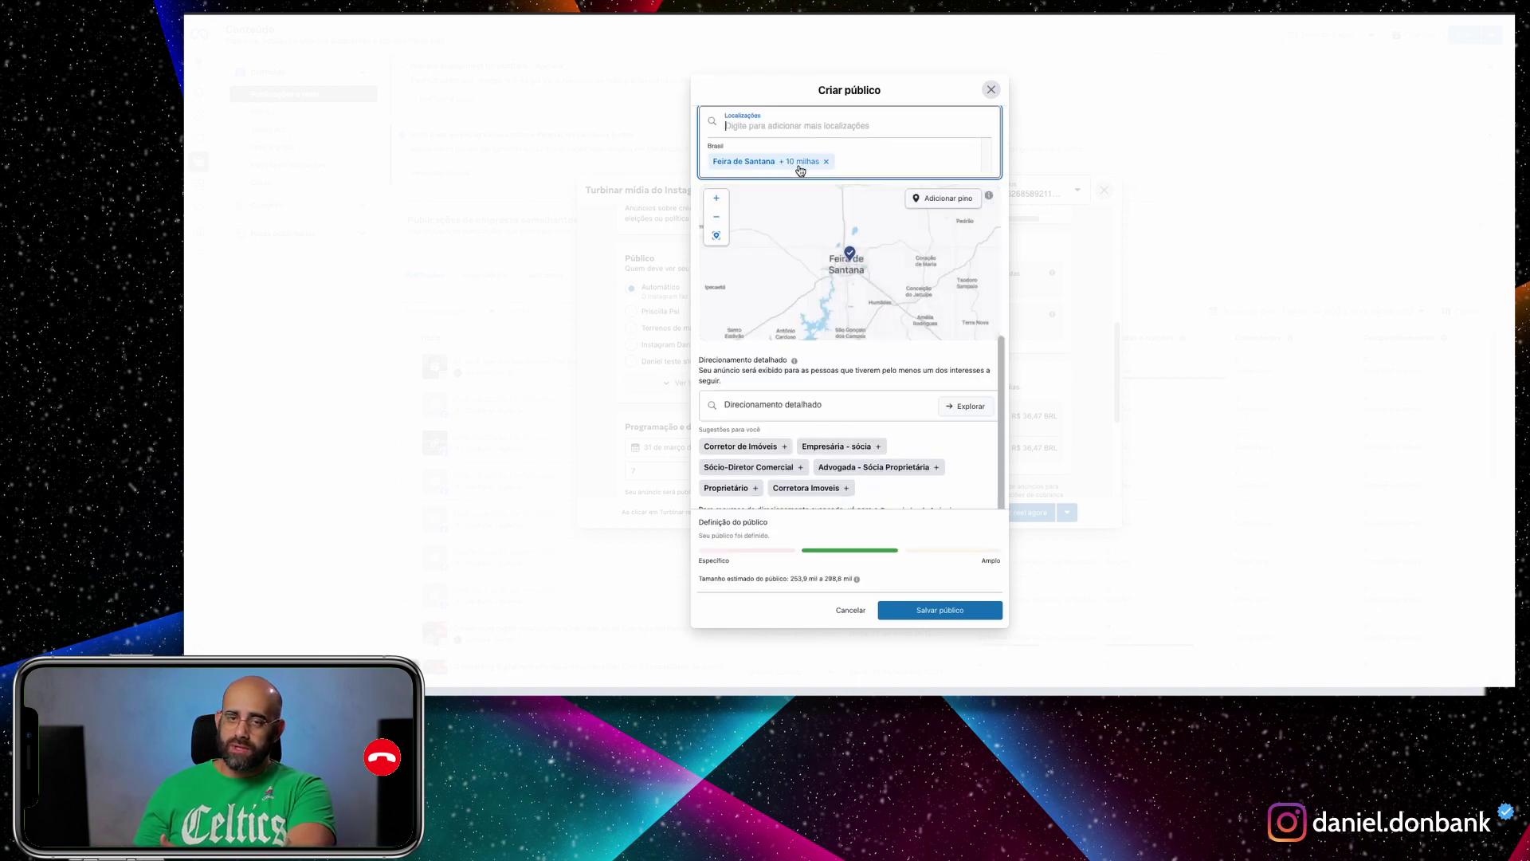
click(827, 162)
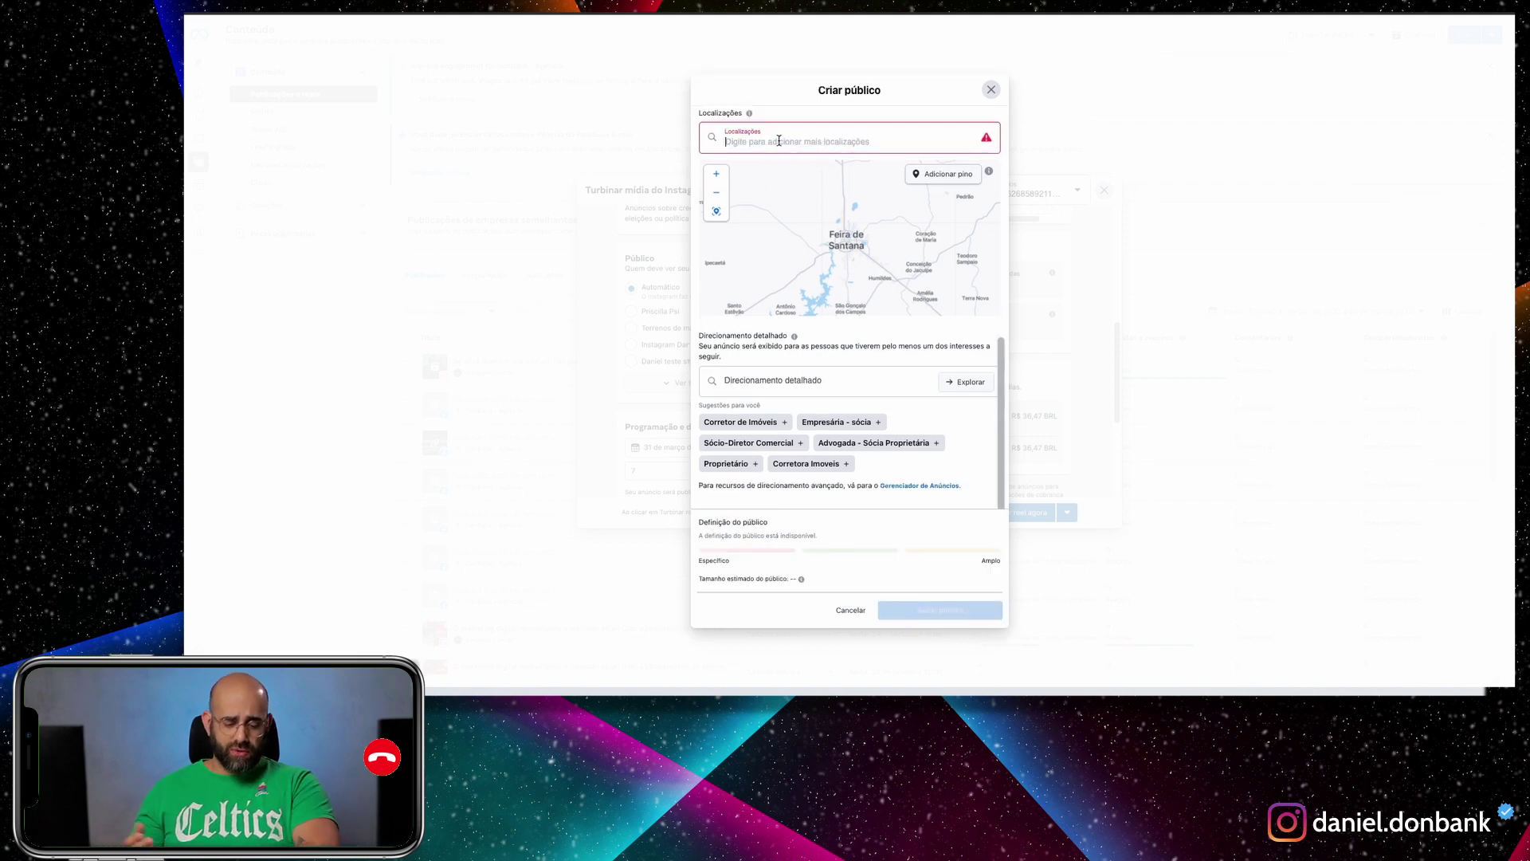
text(bra)
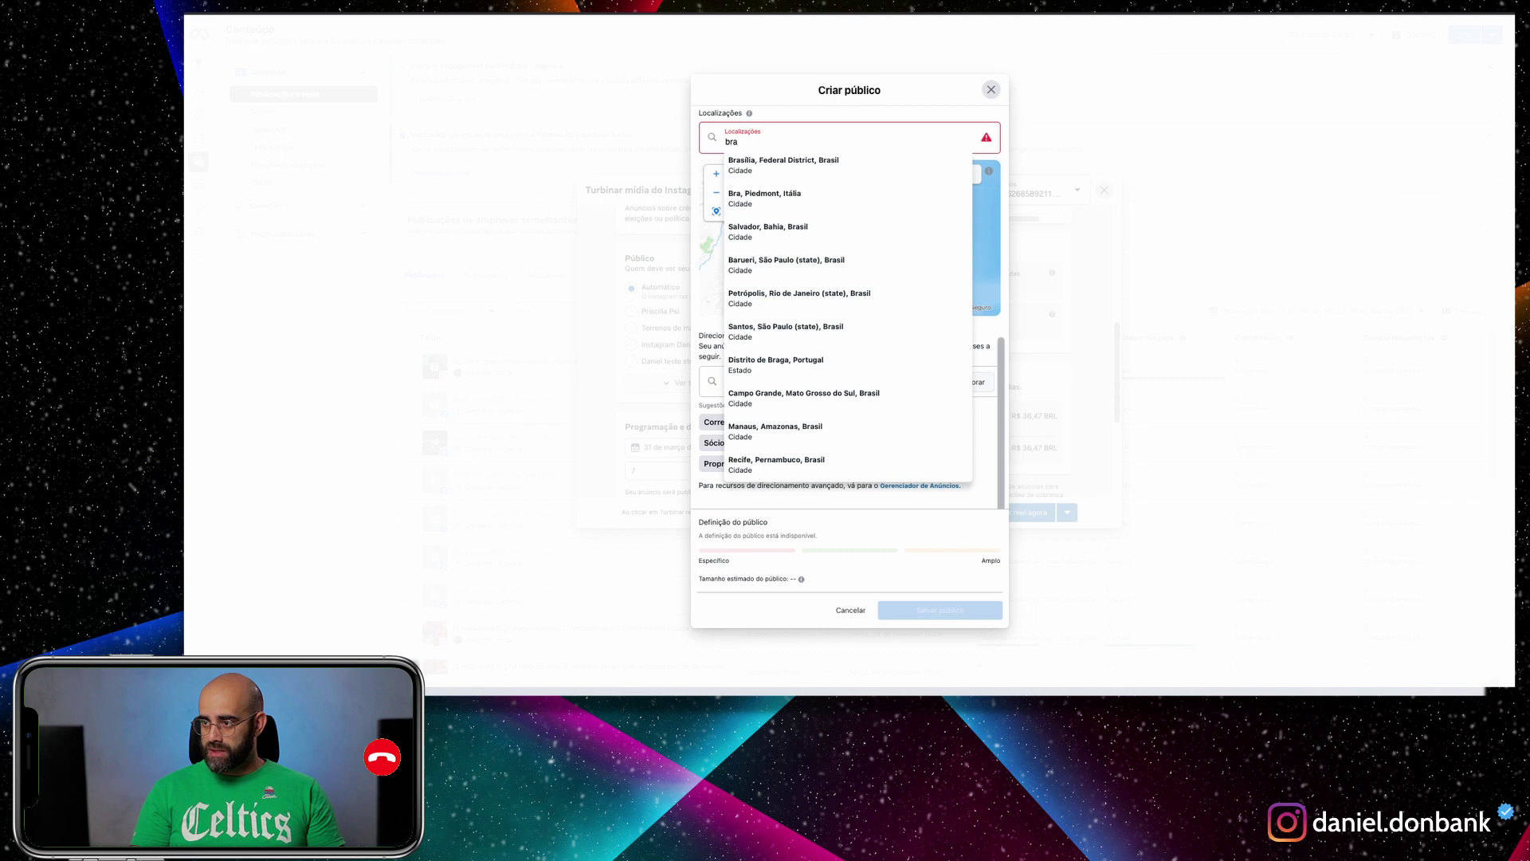
text(zil)
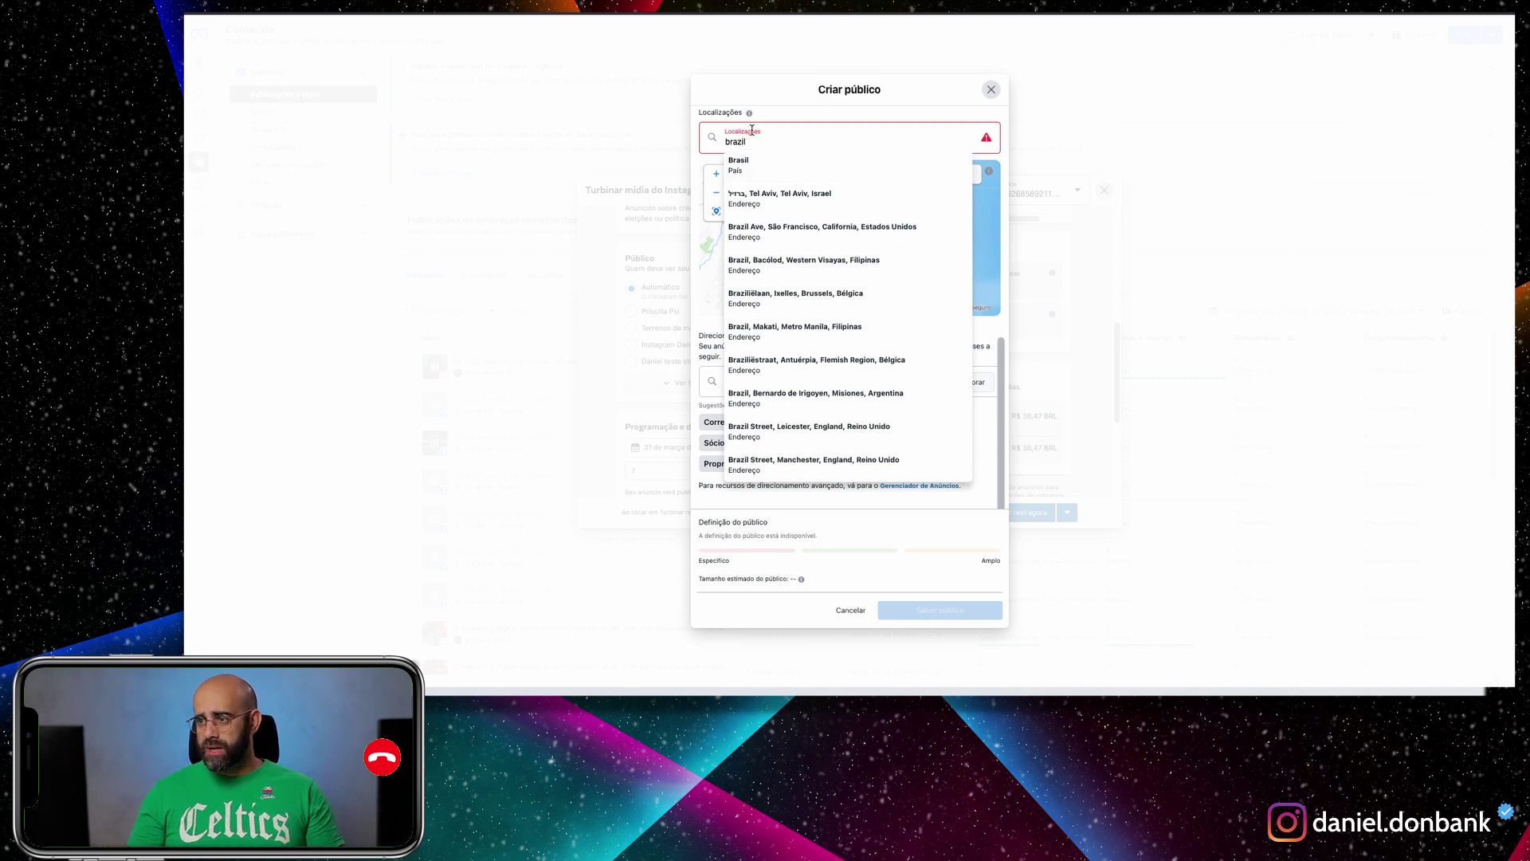
click(764, 165)
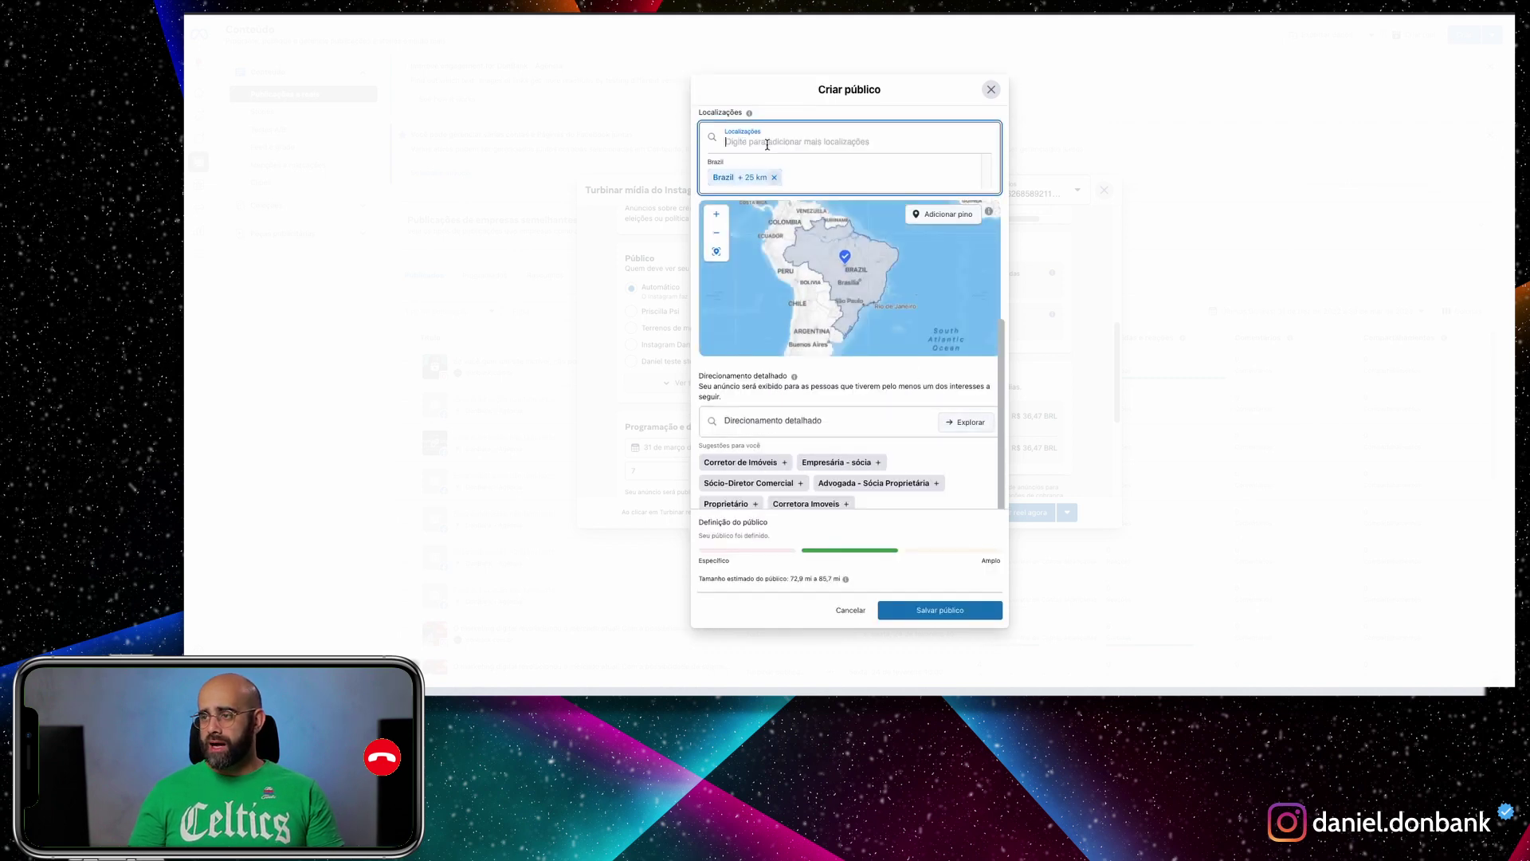
- Add the city of Salvador, Bahia, Brasil as the audience location in place of the country
text(fe)
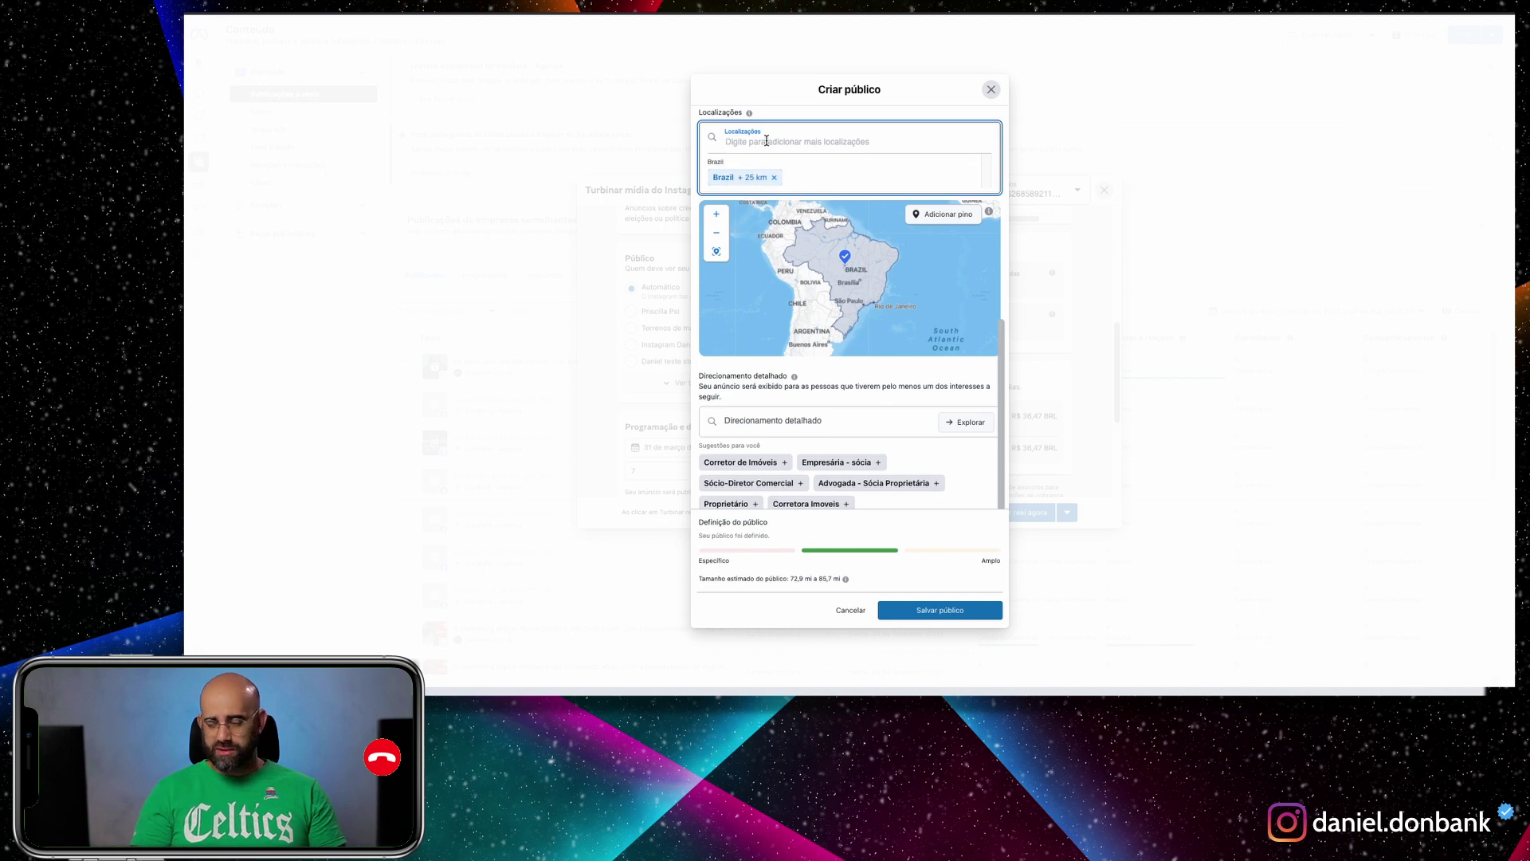
text(i)
key(BackSpace)
key(BackSpace)
key(BackSpace)
text(salvador, bah)
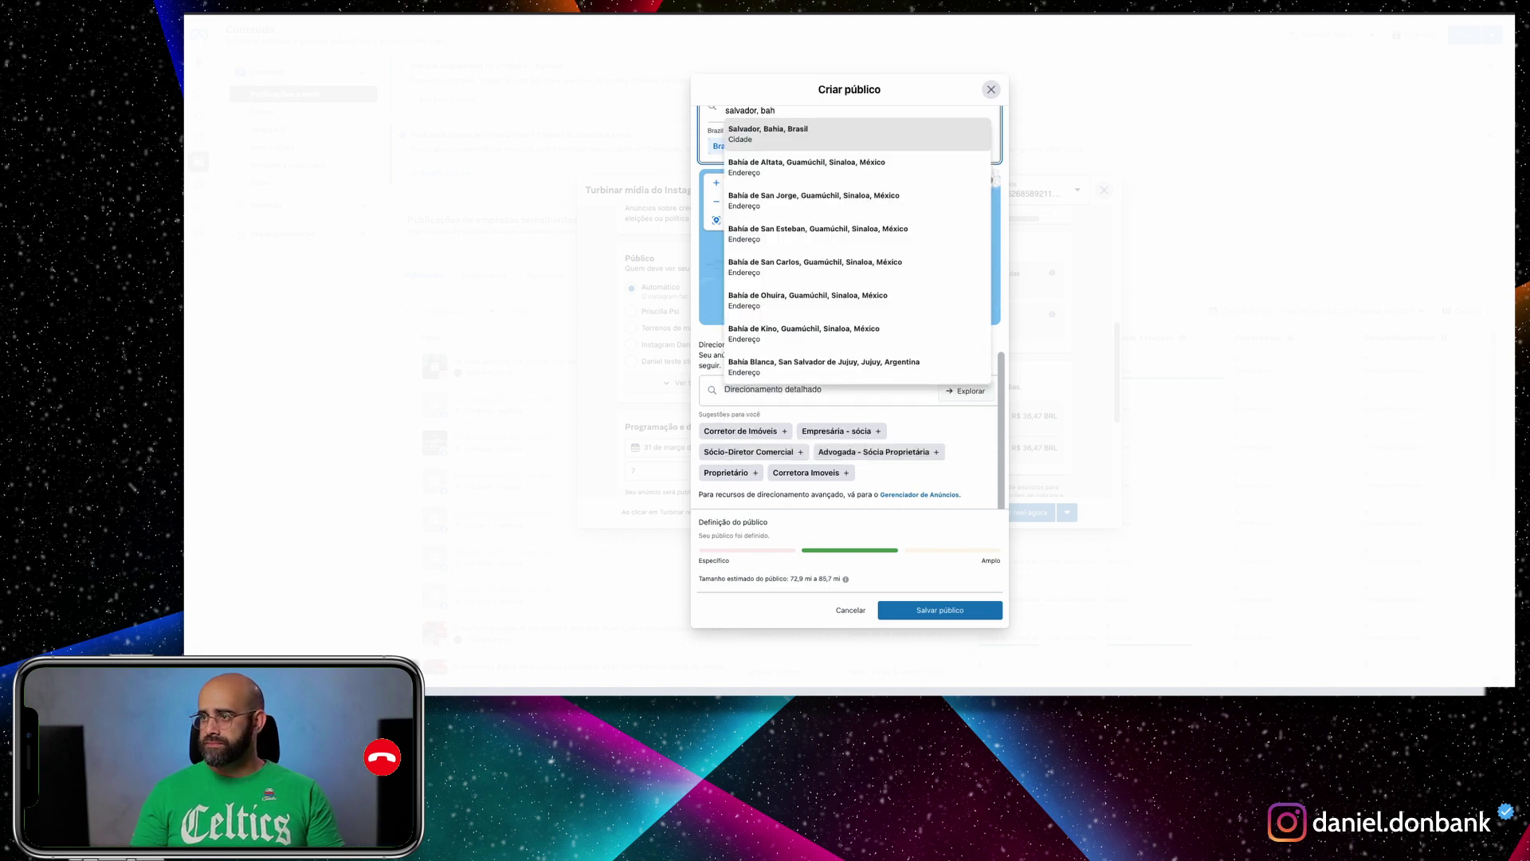
click(759, 137)
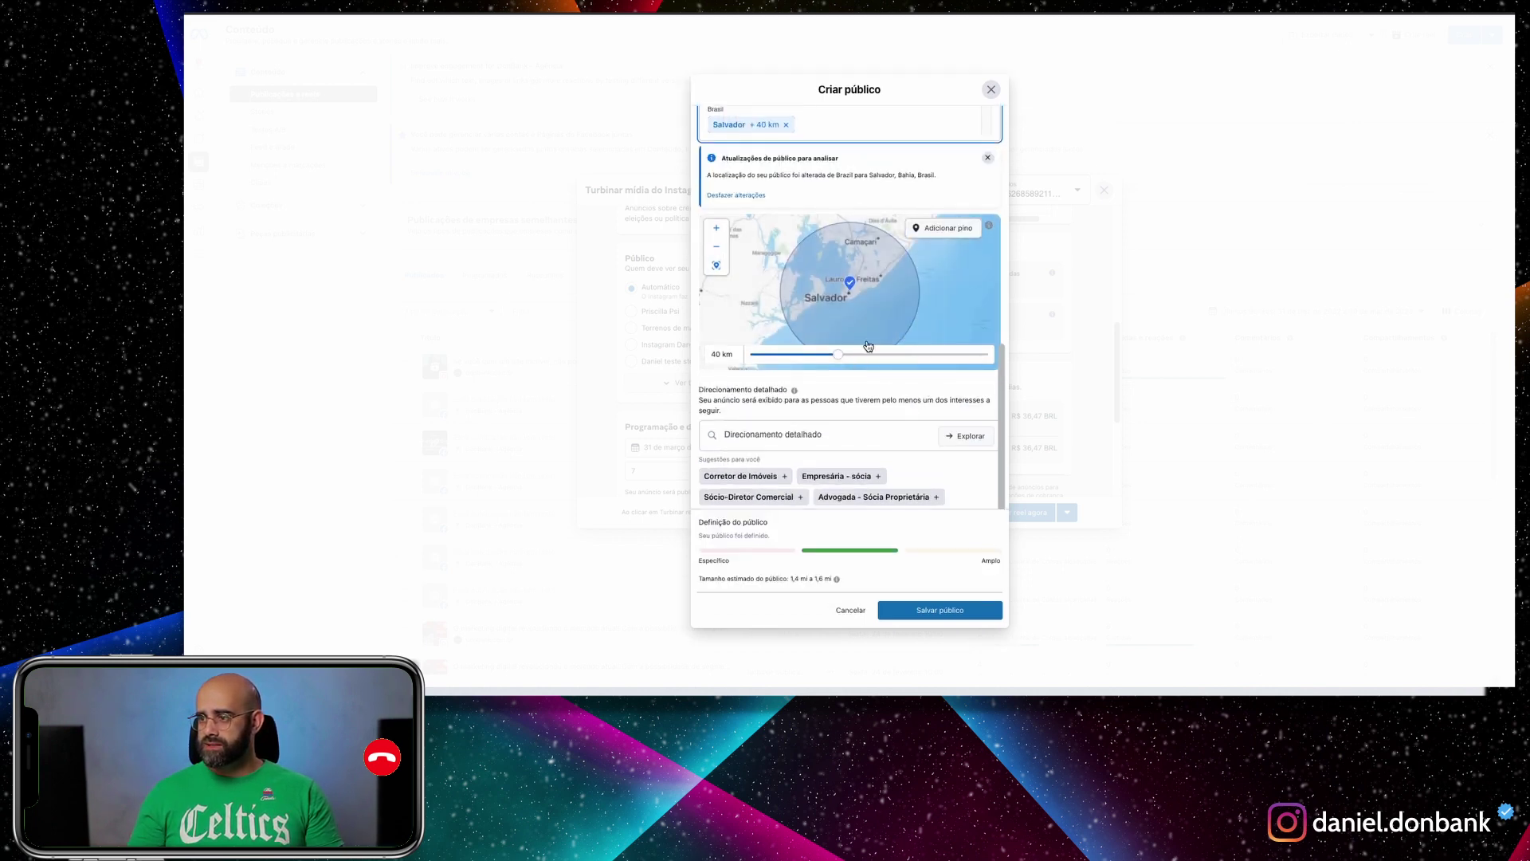
- Inspect the area around Salvador on the map and reduce the location radius to 17 km
scroll(801, 223, up, 2)
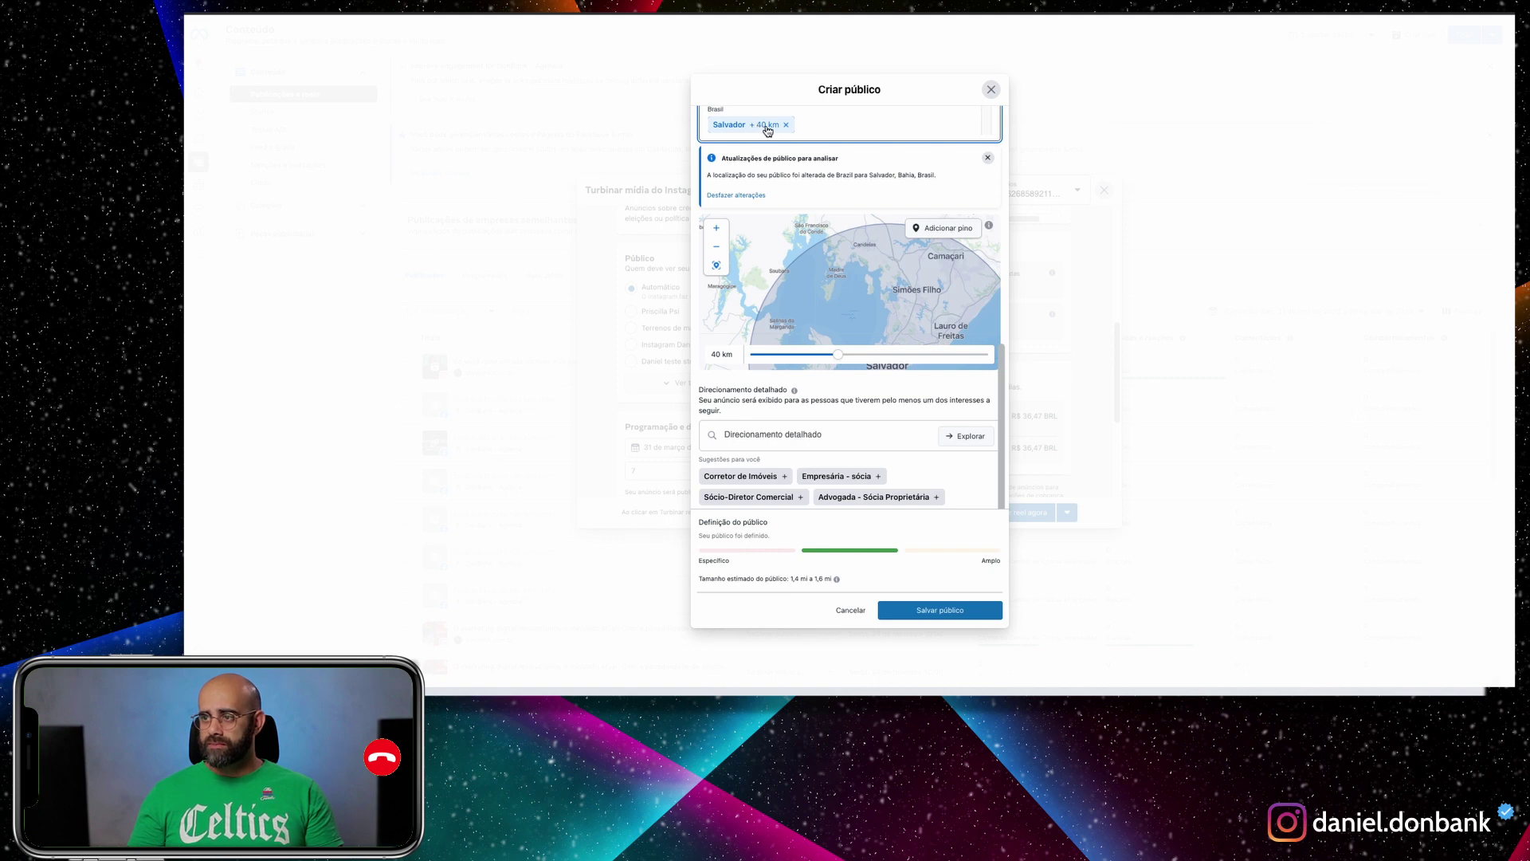
scroll(813, 234, up, 2)
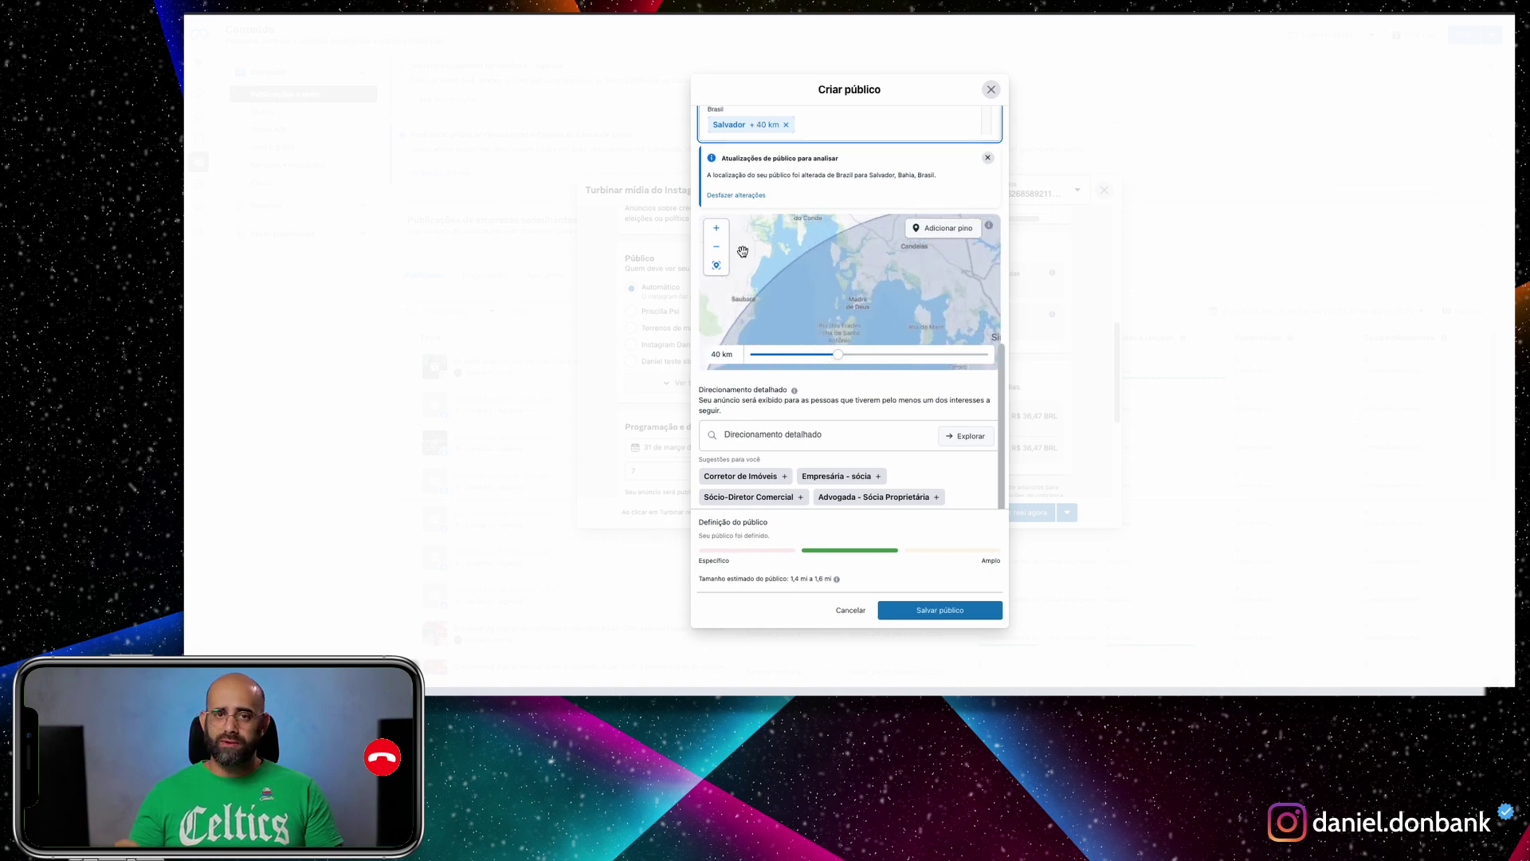
scroll(948, 275, down, 2)
drag(948, 300, 837, 280)
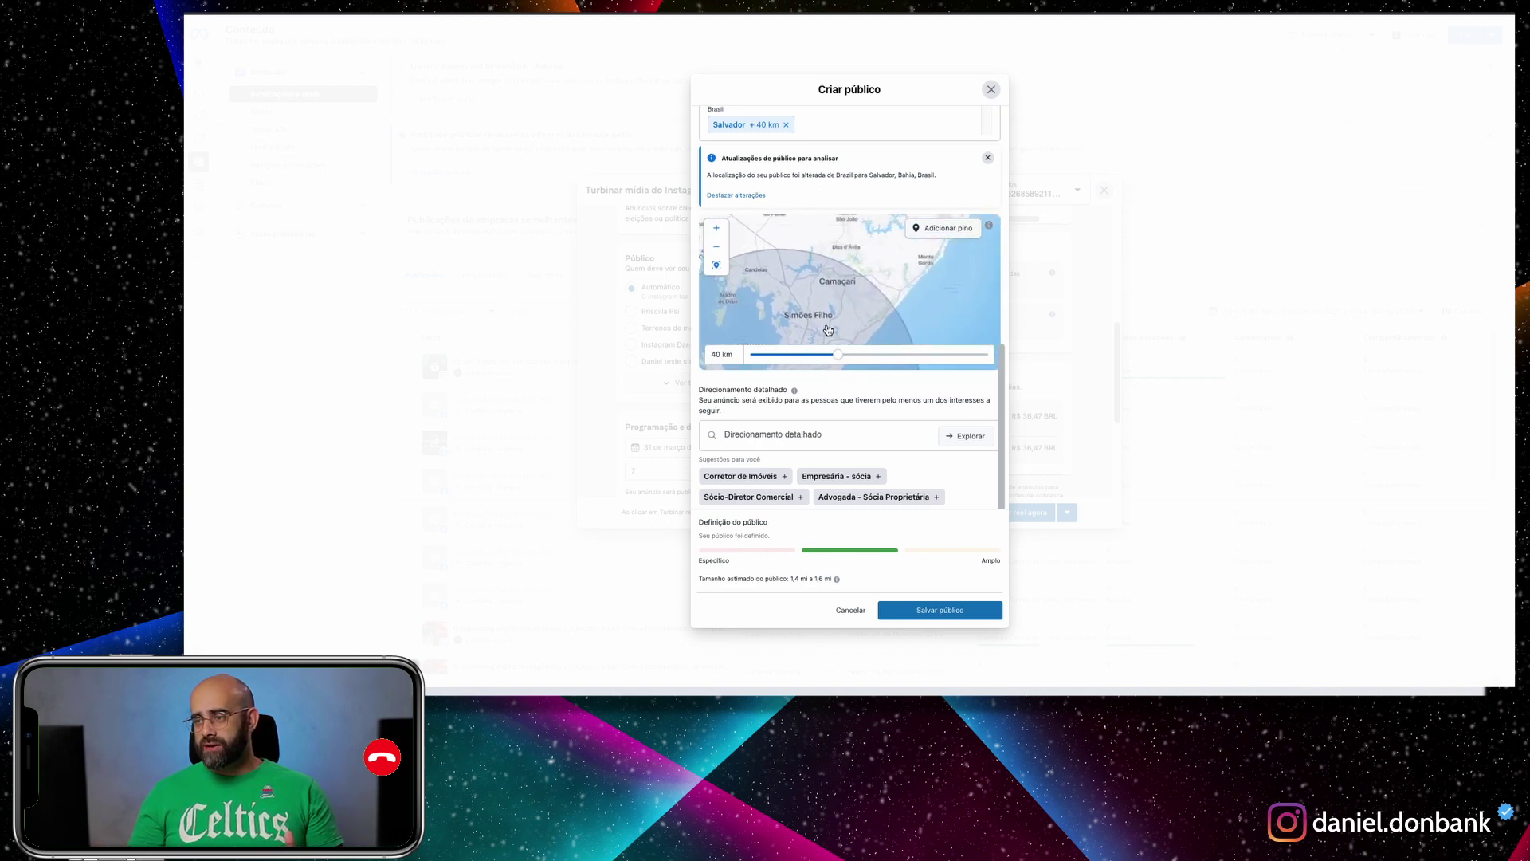
drag(840, 360, 741, 370)
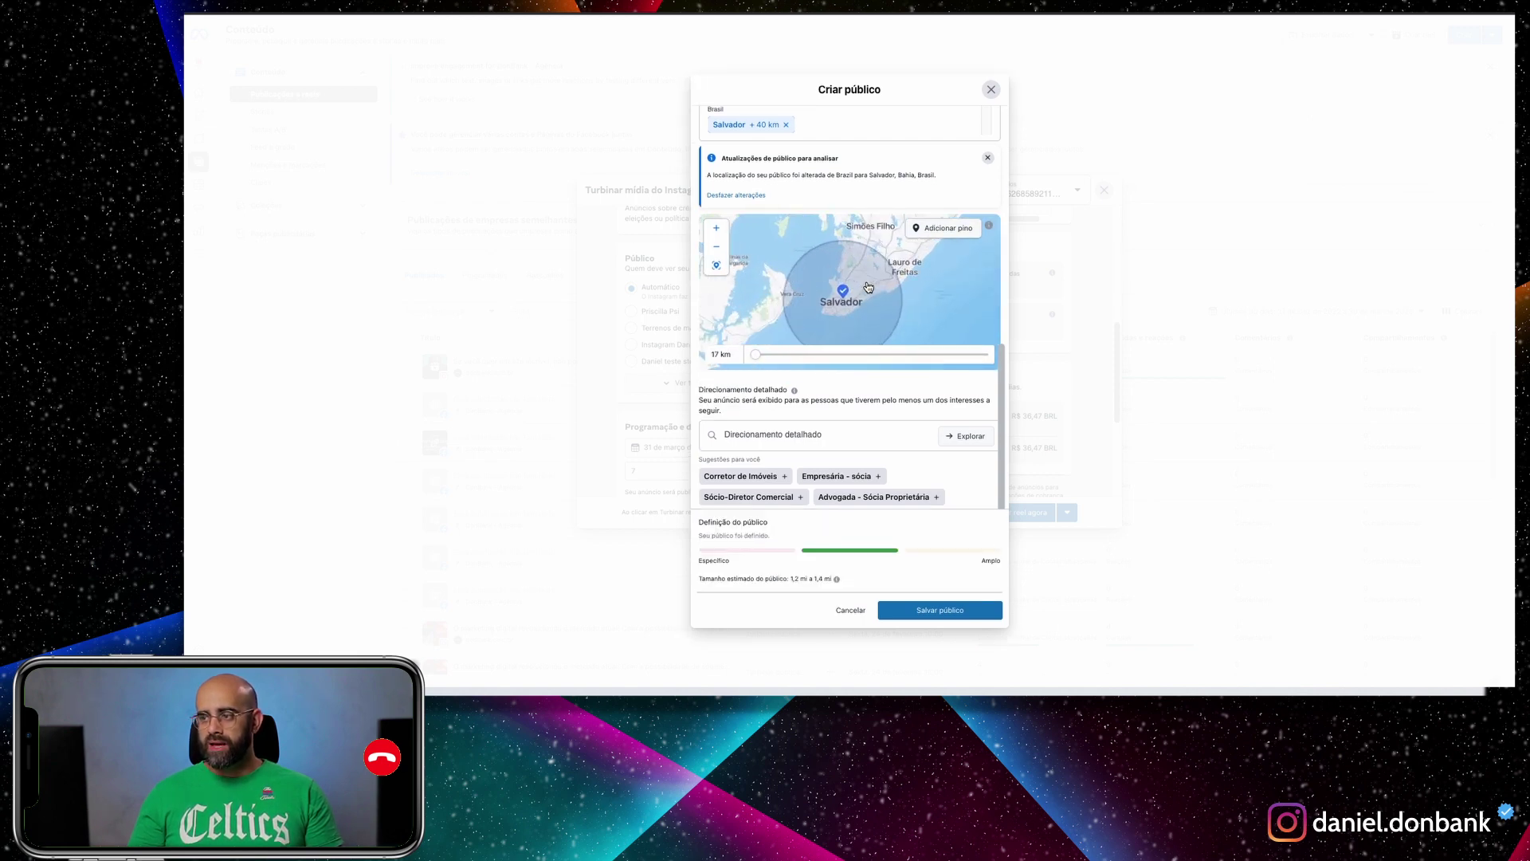
scroll(868, 286, up, 2)
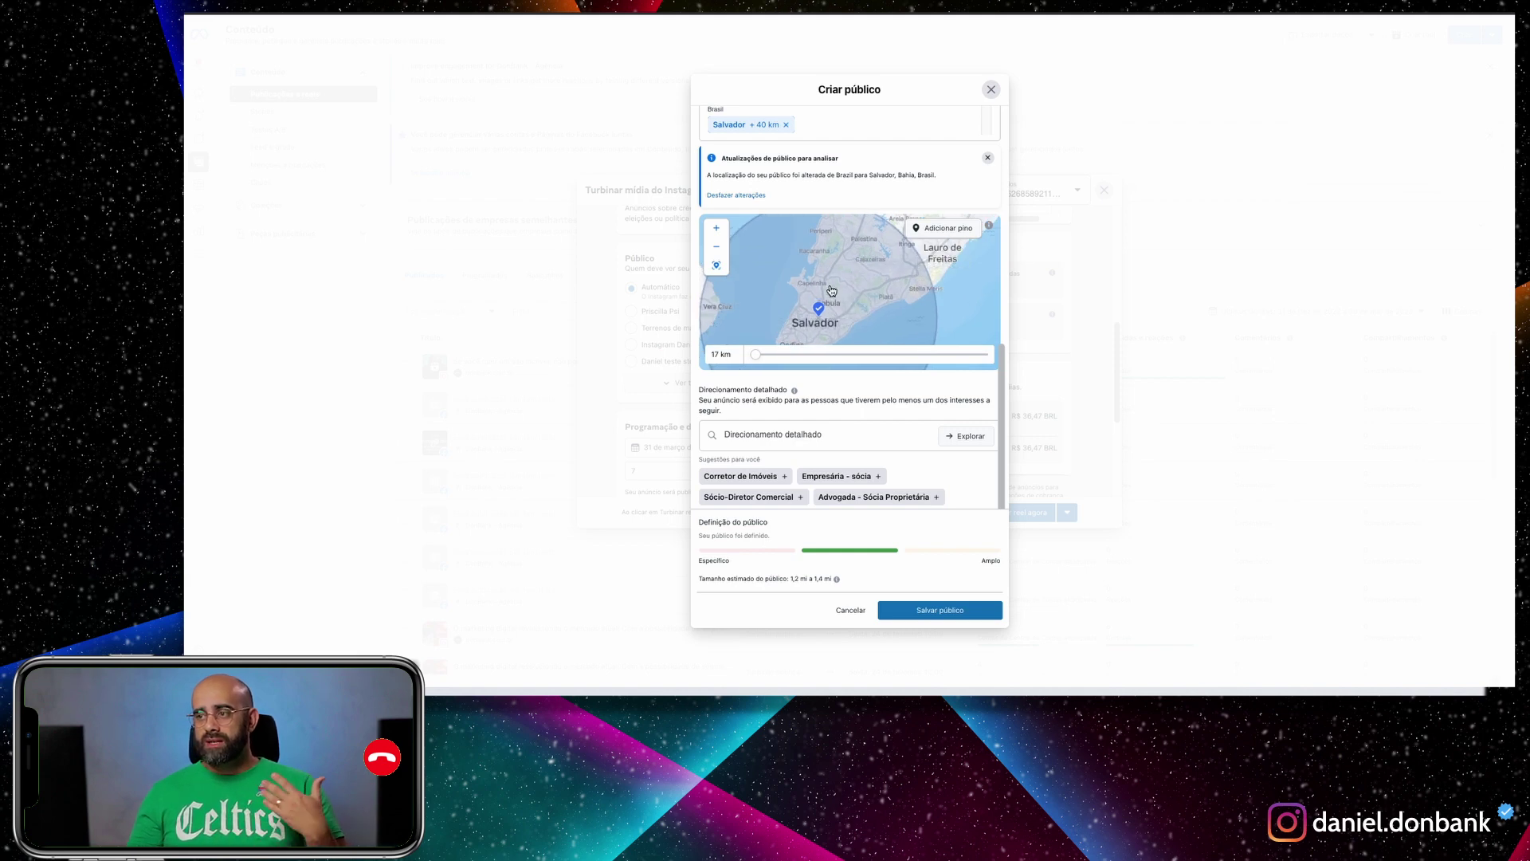
- Replace the Salvador location with a map pin near Ondina in the city's south and set its radius to 1 km
click(789, 132)
click(788, 126)
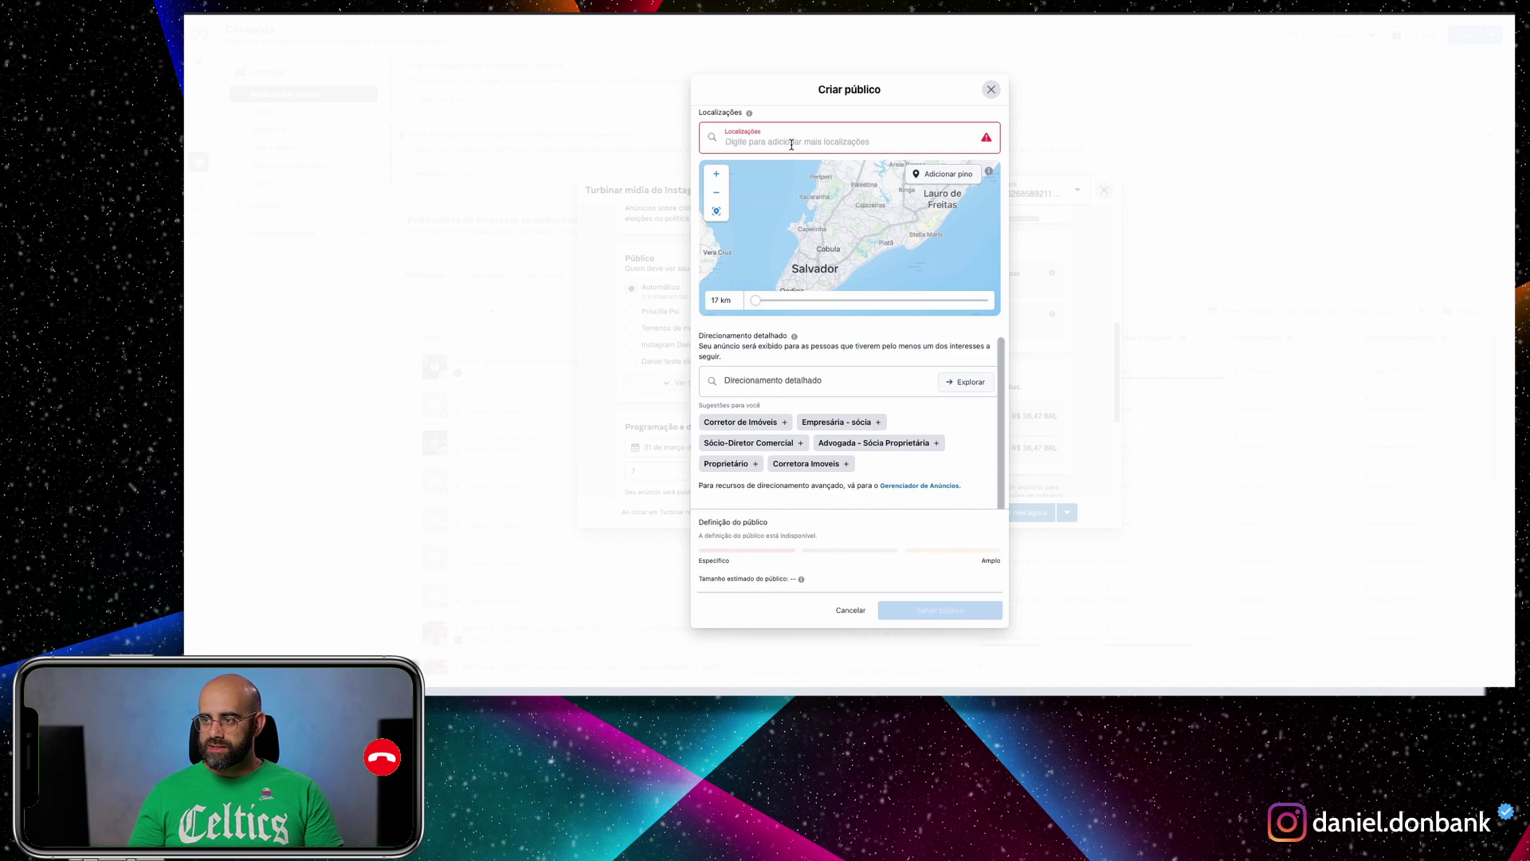
click(942, 180)
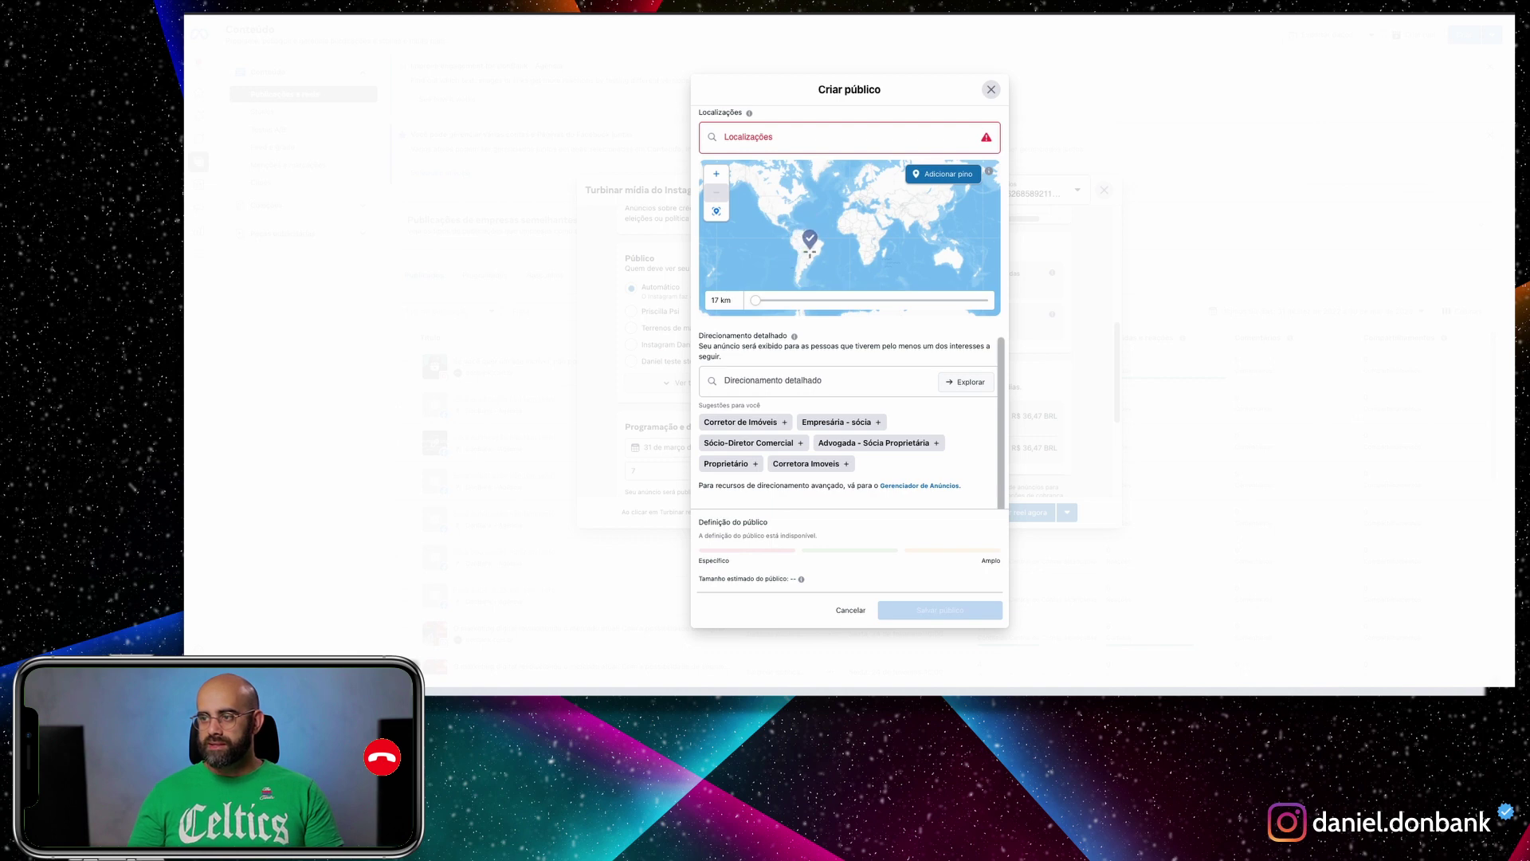
scroll(807, 252, up, 6)
scroll(847, 243, up, 4)
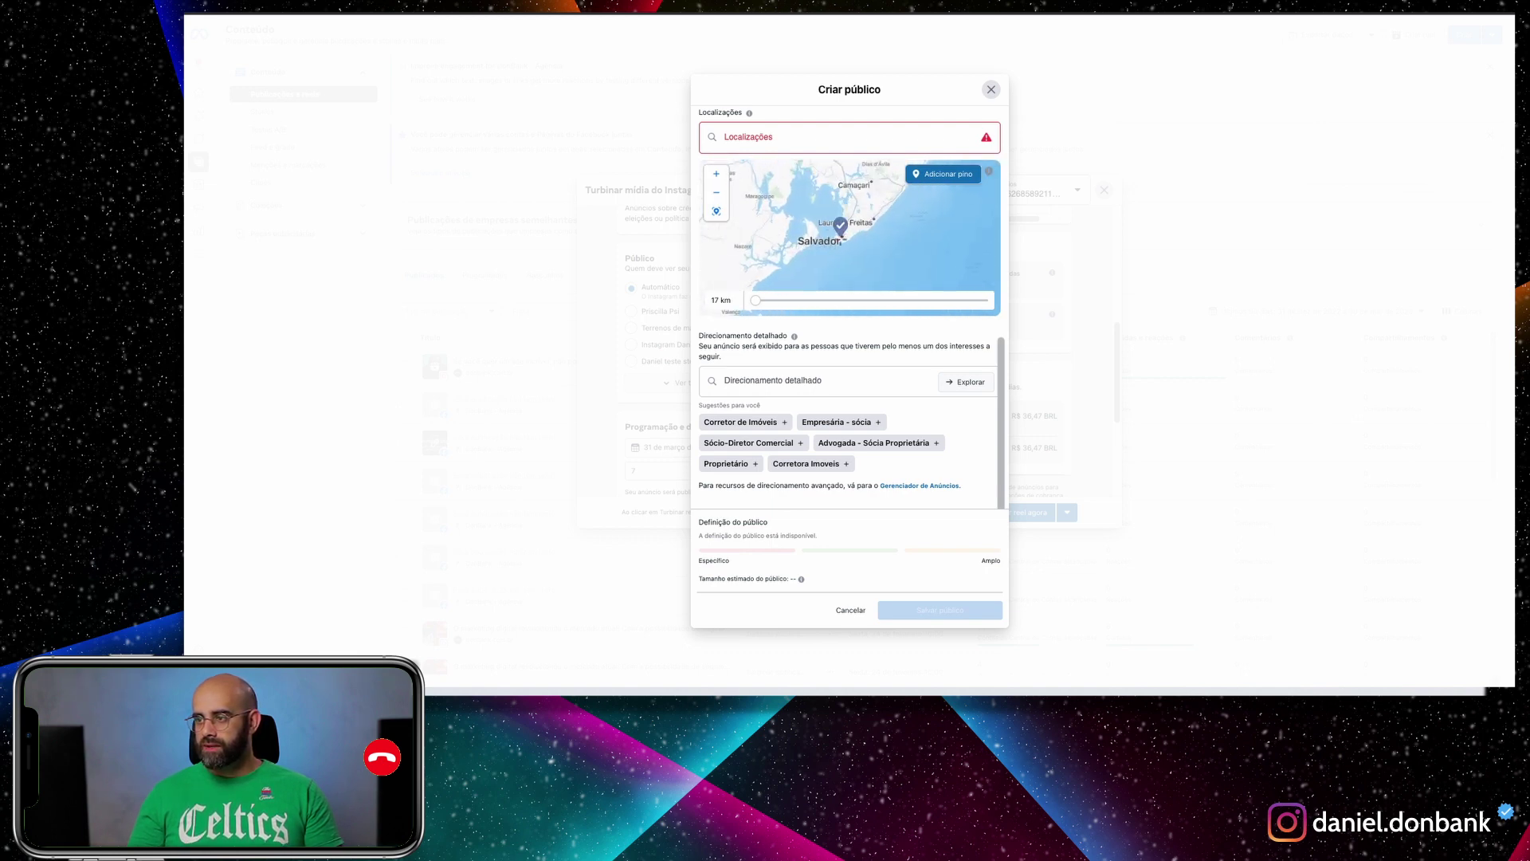
scroll(833, 239, up, 3)
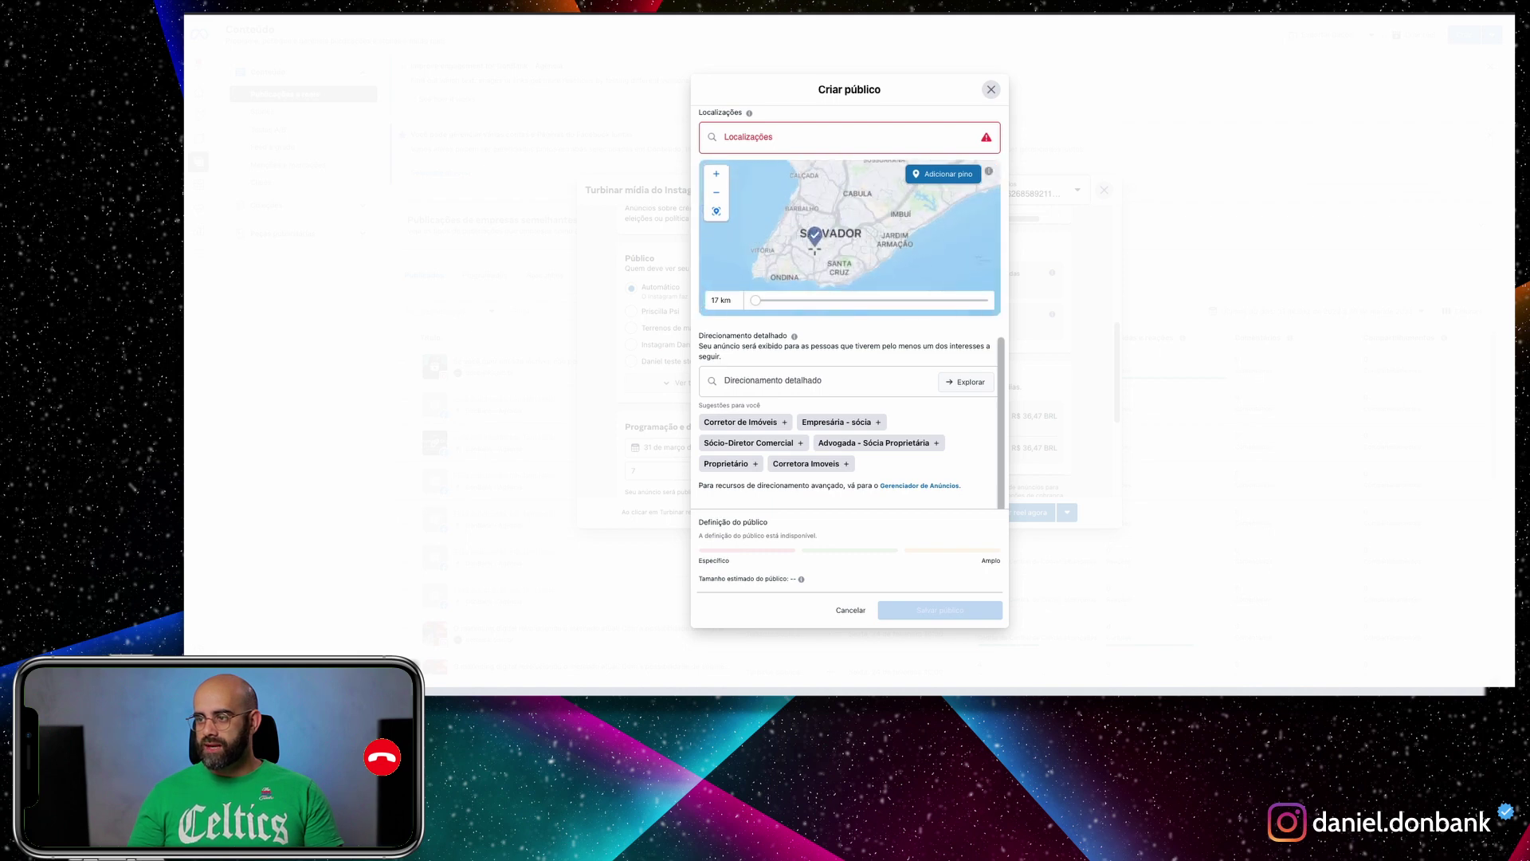
click(788, 259)
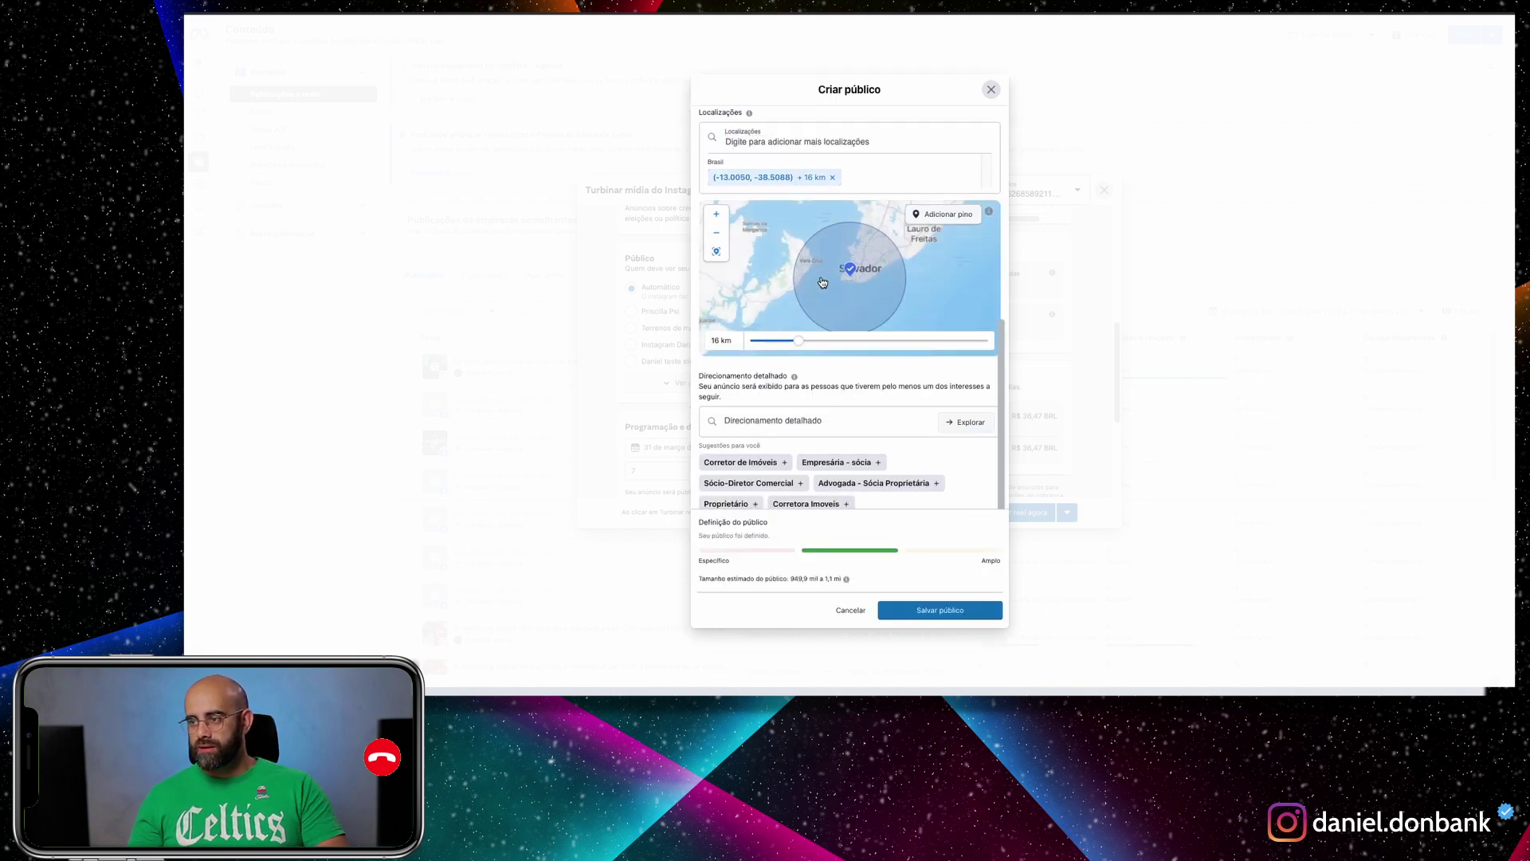
drag(799, 344, 744, 349)
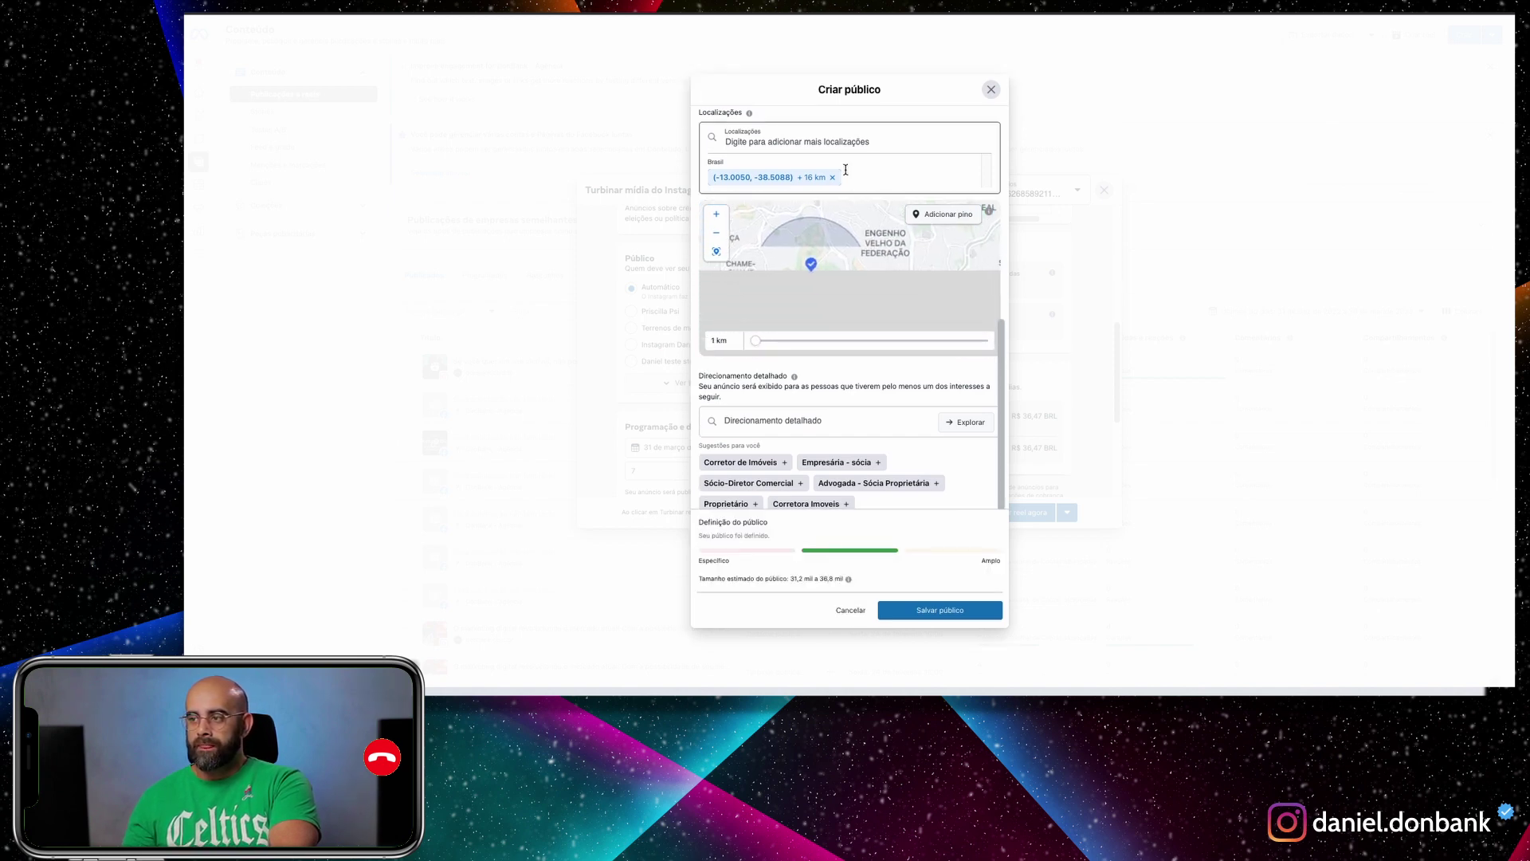
scroll(825, 295, down, 1)
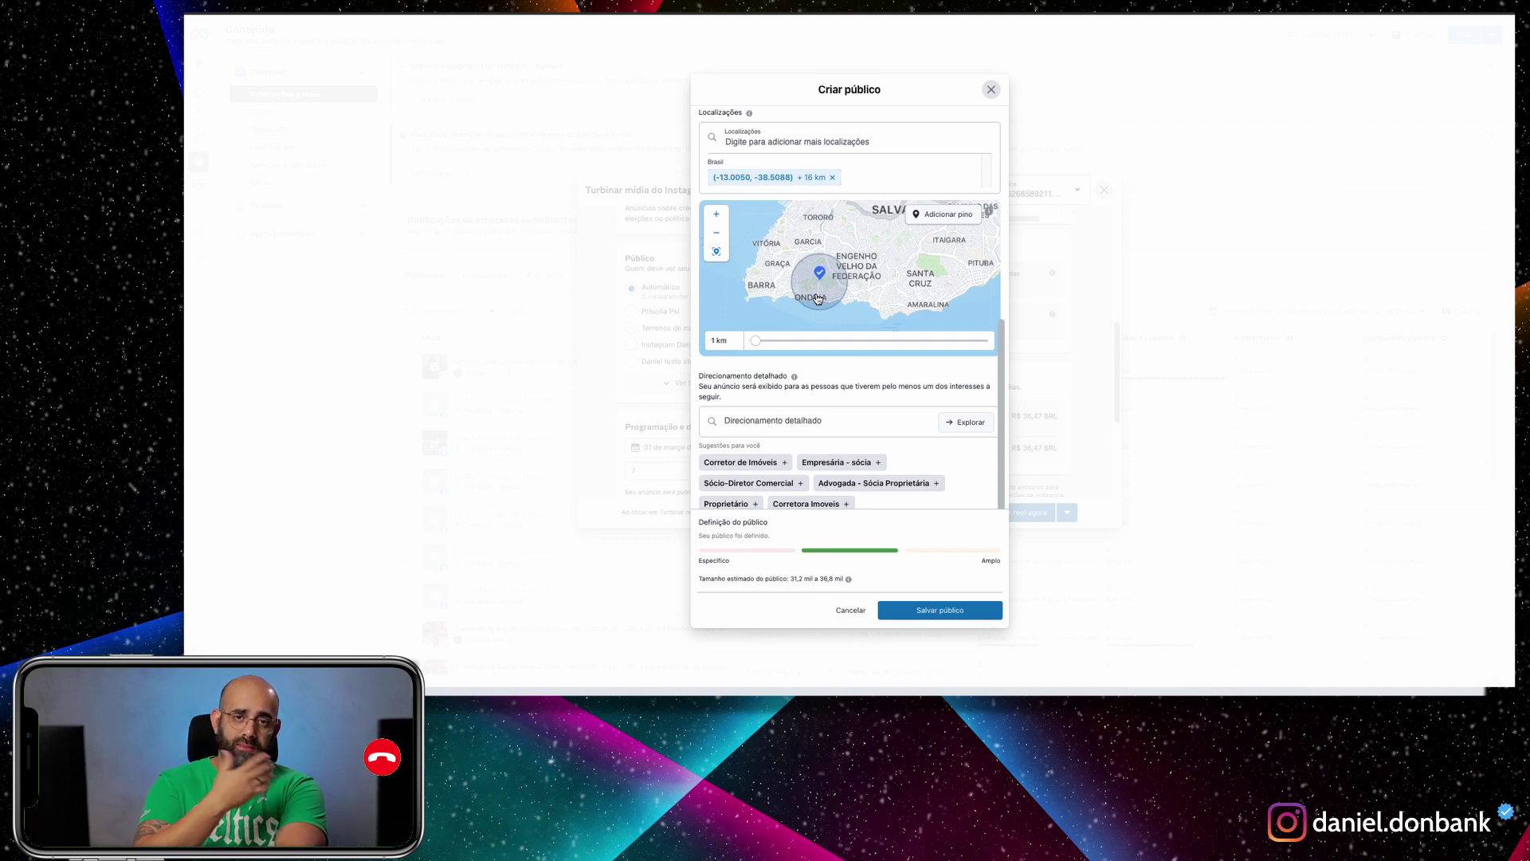
- Add the interests Fast-food (comidas e bebidas) and Pizza (comidas e bebidas) to the detailed targeting
scroll(885, 394, down, 1)
scroll(889, 394, down, 1)
click(790, 384)
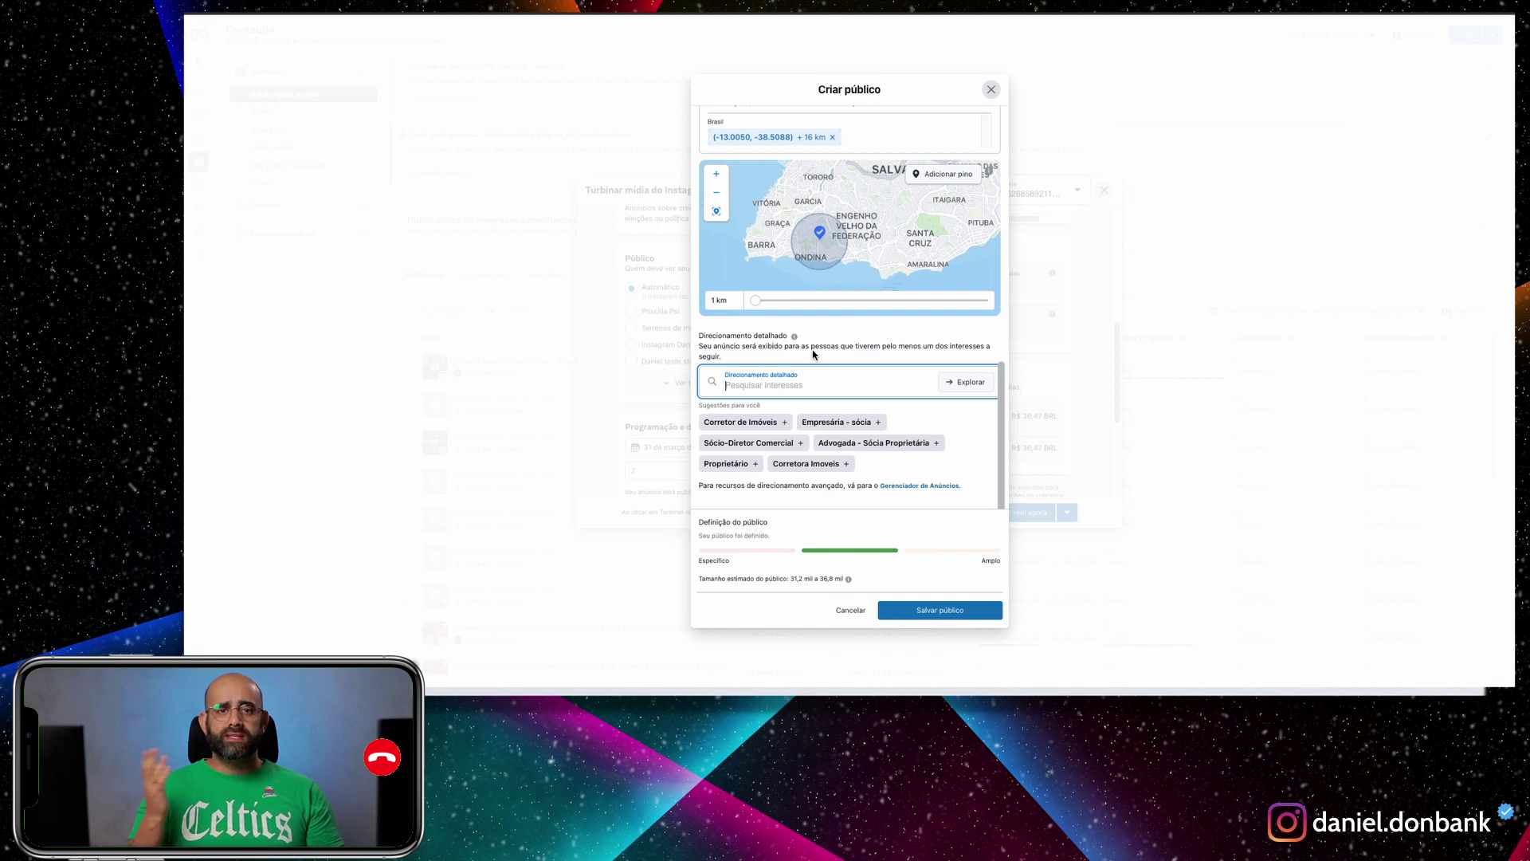
text(fast)
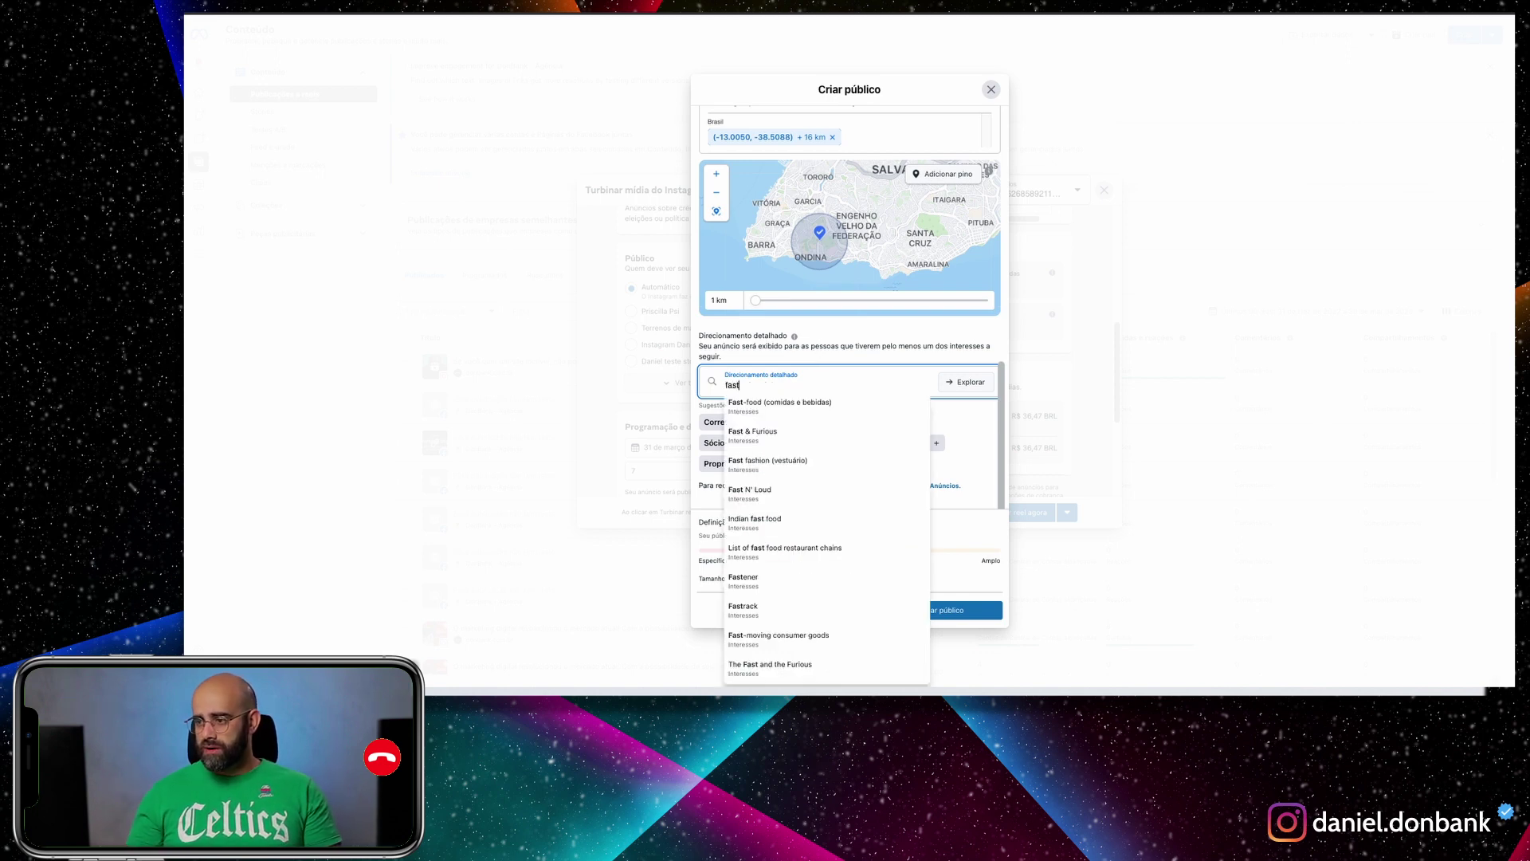
click(786, 404)
text(pizza)
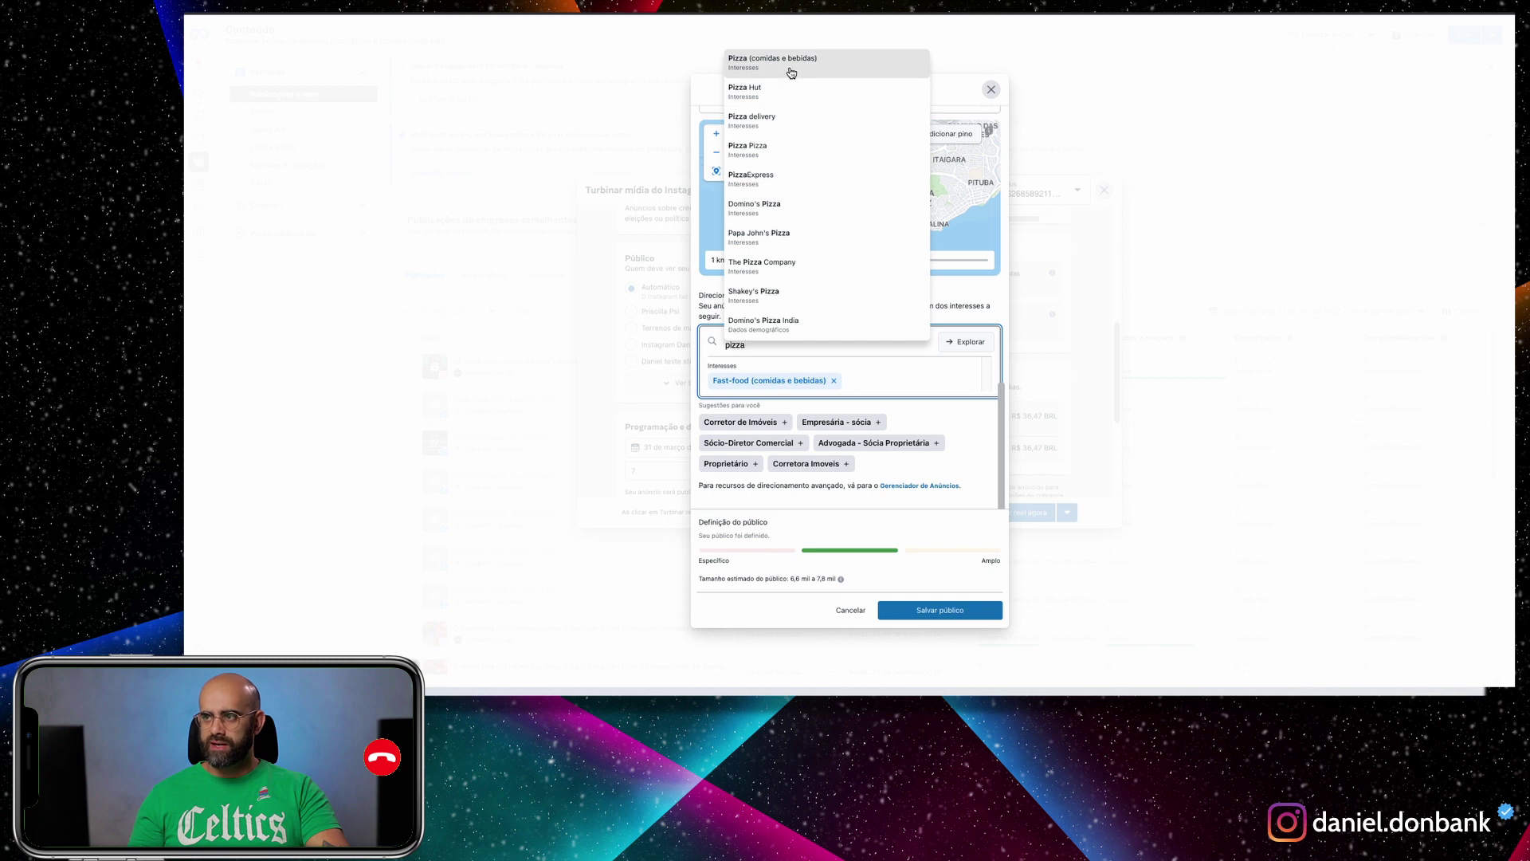
click(791, 73)
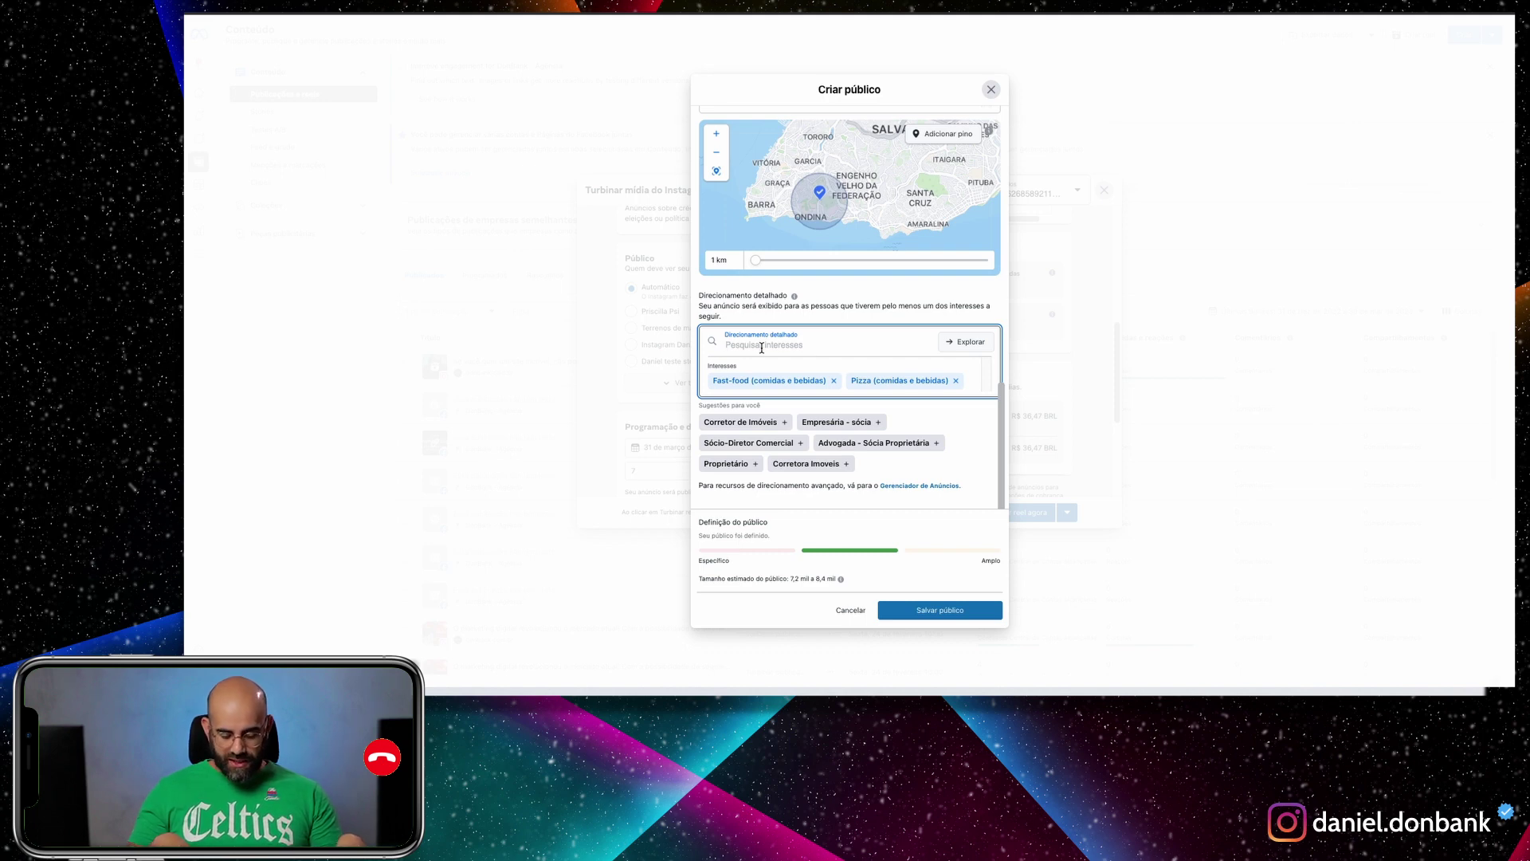
- Add the interest Harry Potter (série de filmes) to the audience's detailed targeting
text(harry)
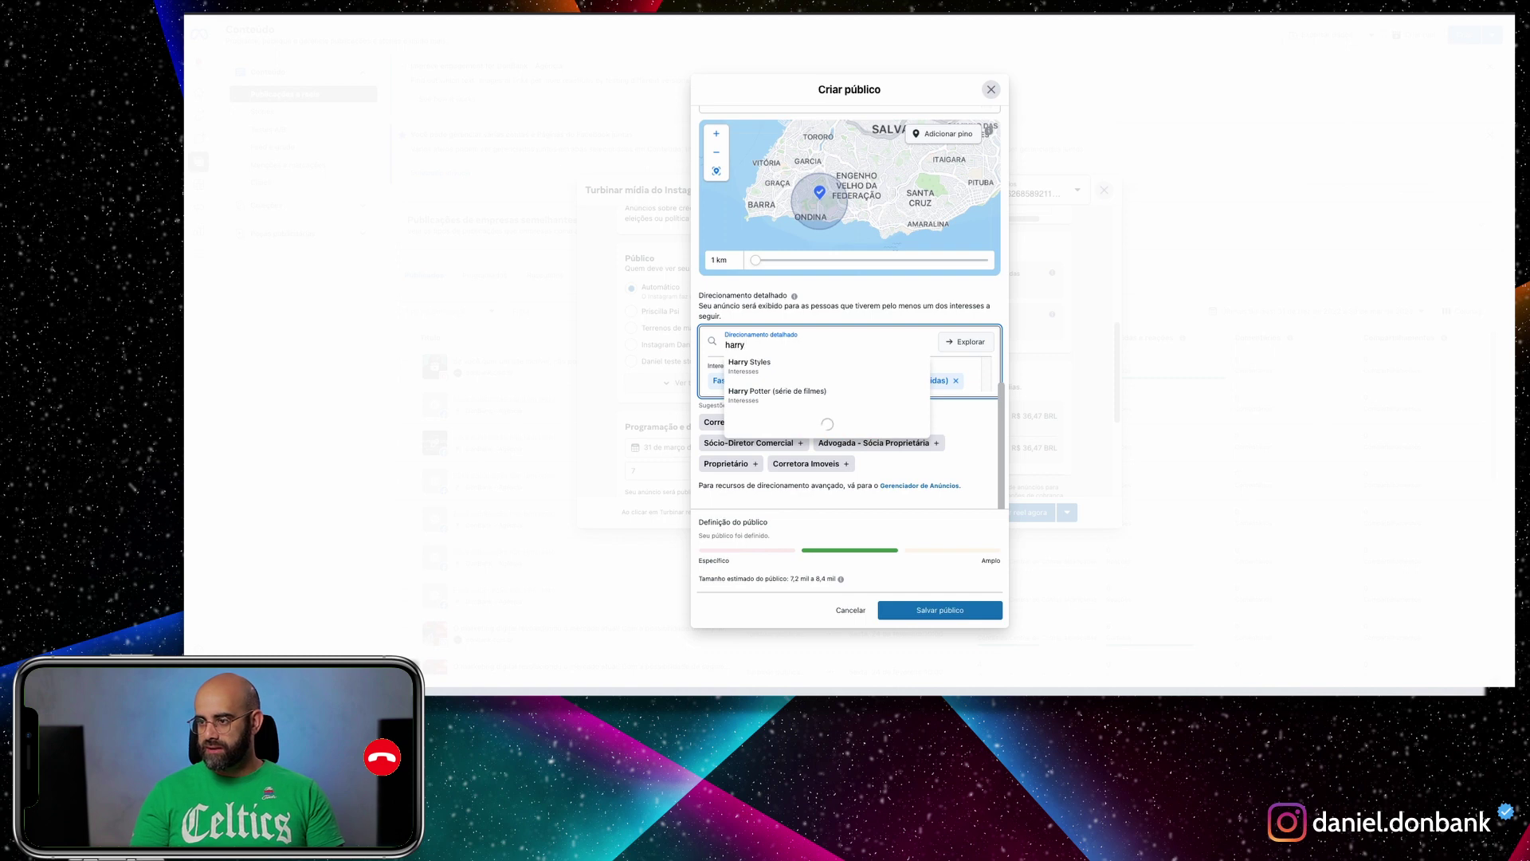
click(797, 392)
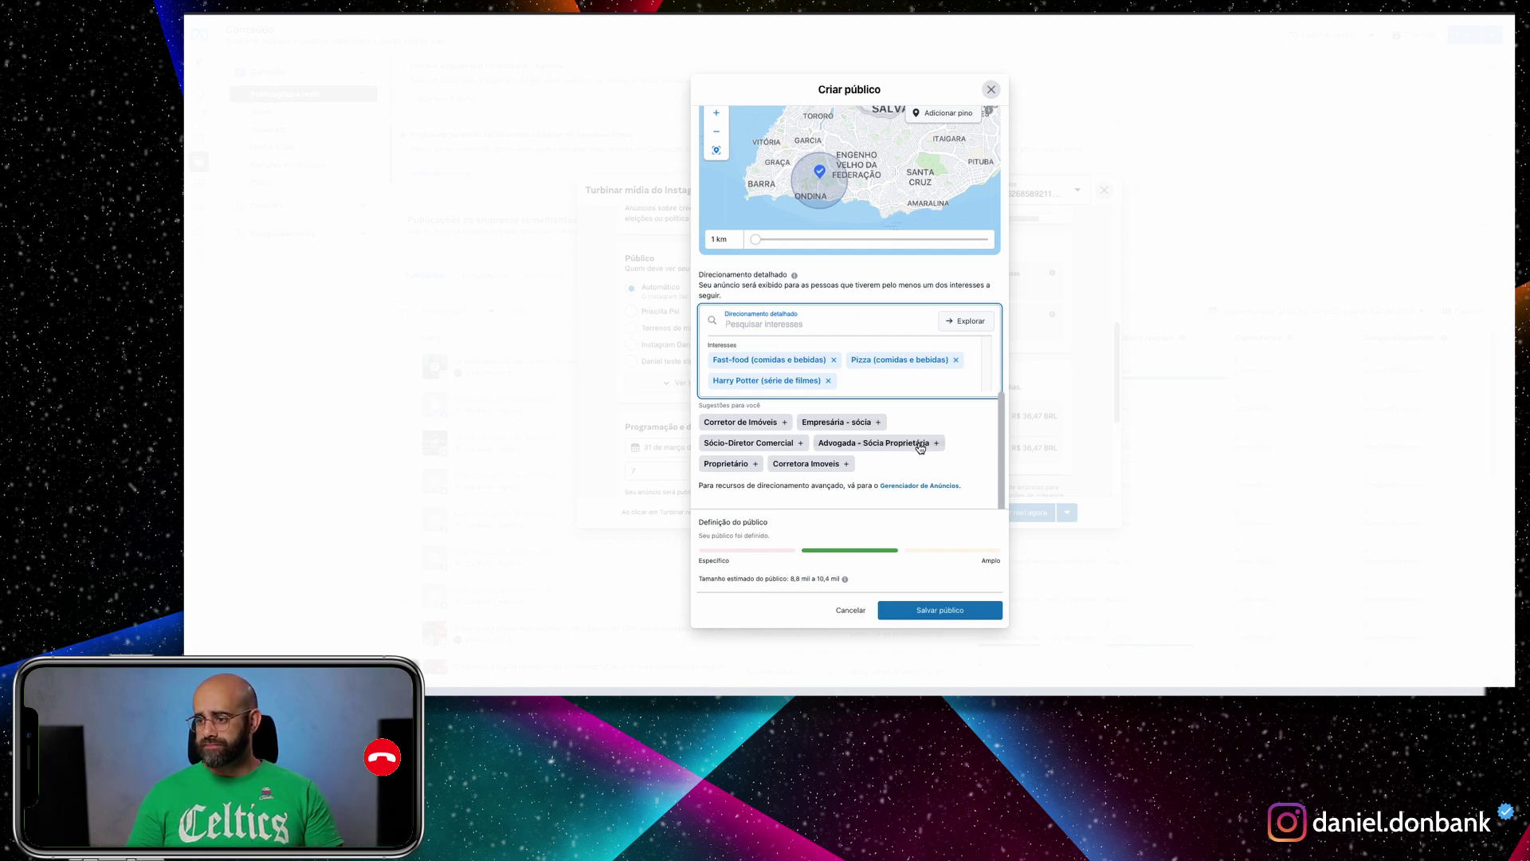
scroll(949, 435, up, 2)
scroll(970, 434, down, 2)
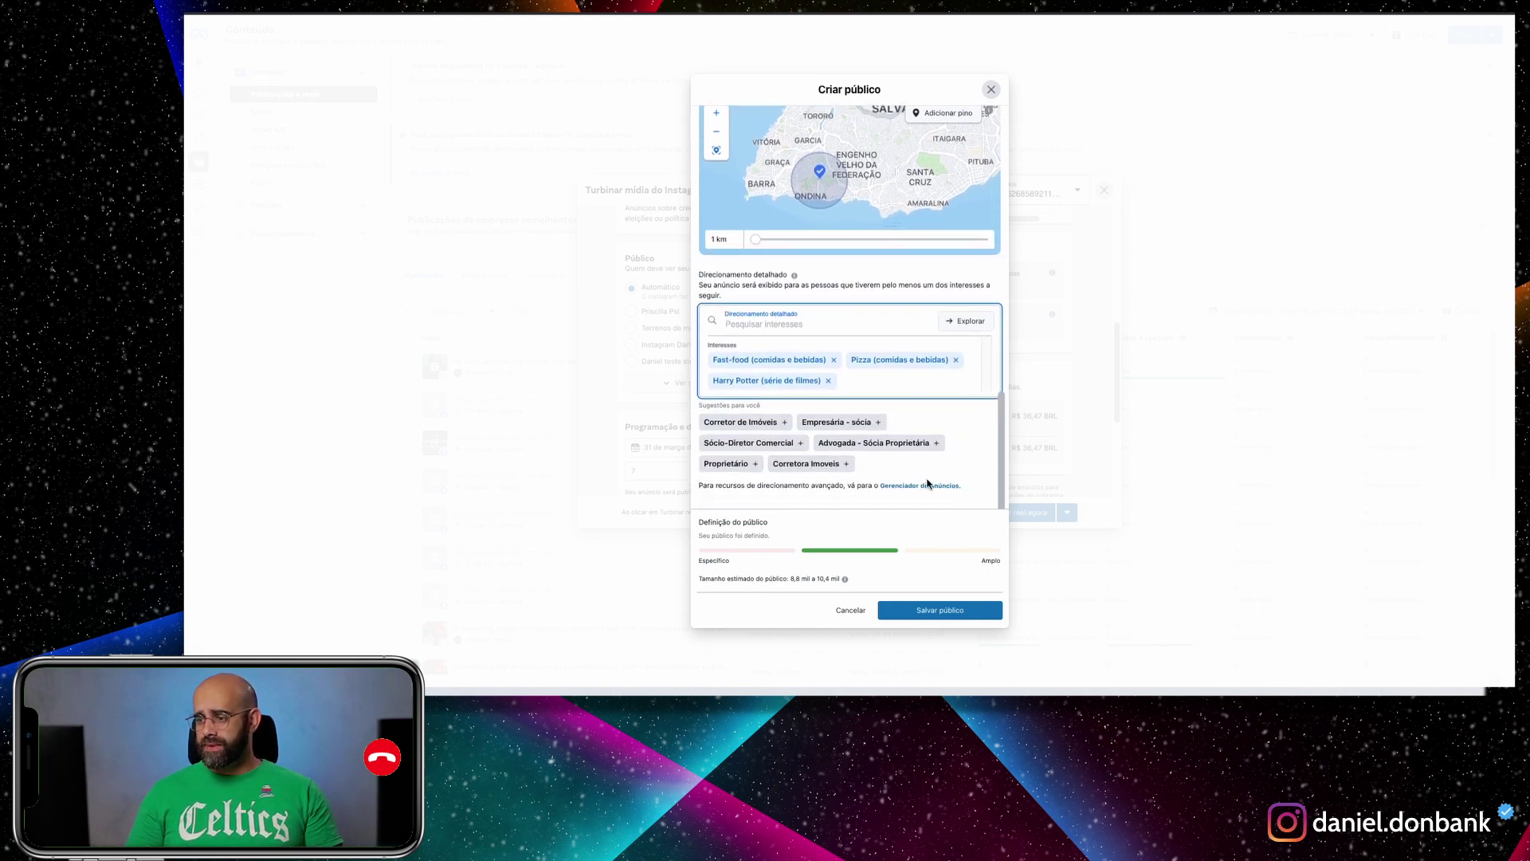
- Check the estimated audience size in the audience definition and save the custom audience
drag(789, 579, 840, 580)
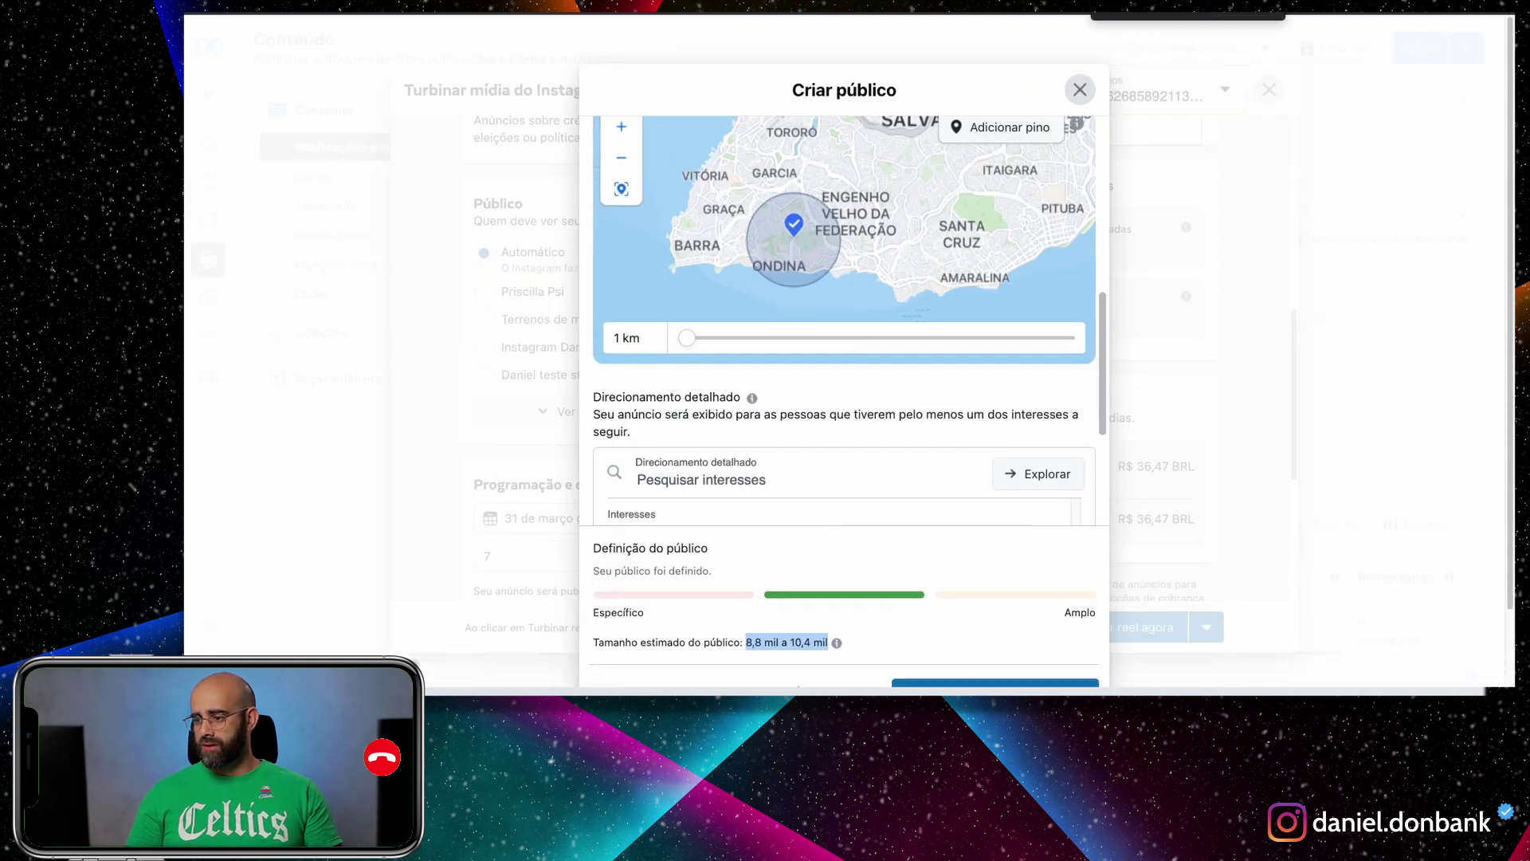
click(710, 641)
drag(613, 645, 836, 642)
click(899, 635)
scroll(904, 631, down, 2)
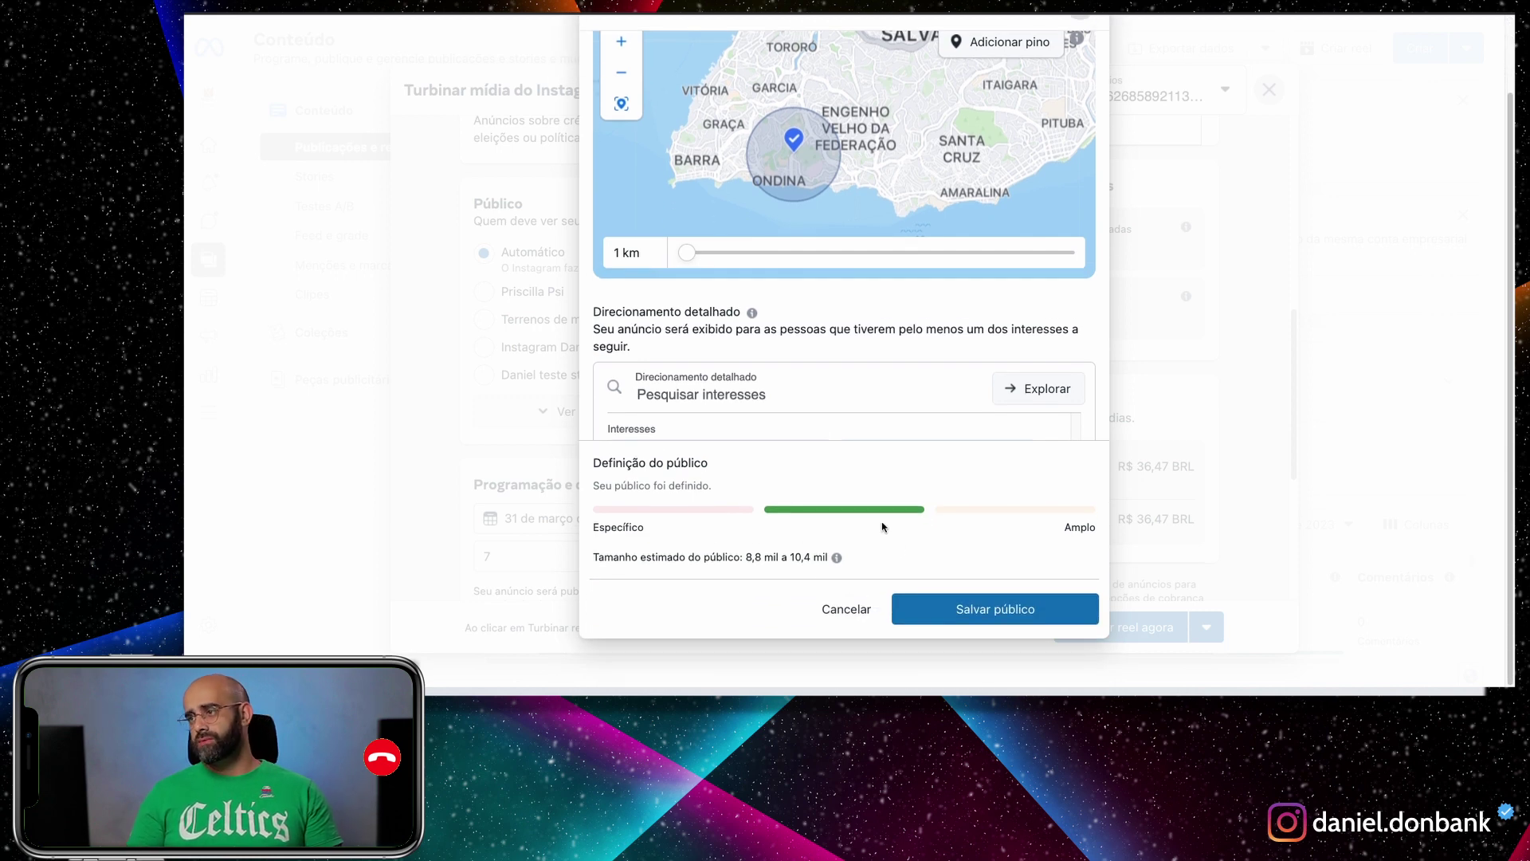
key(super+minus)
key(super+minus)
key(super+minus)
key(super+minus)
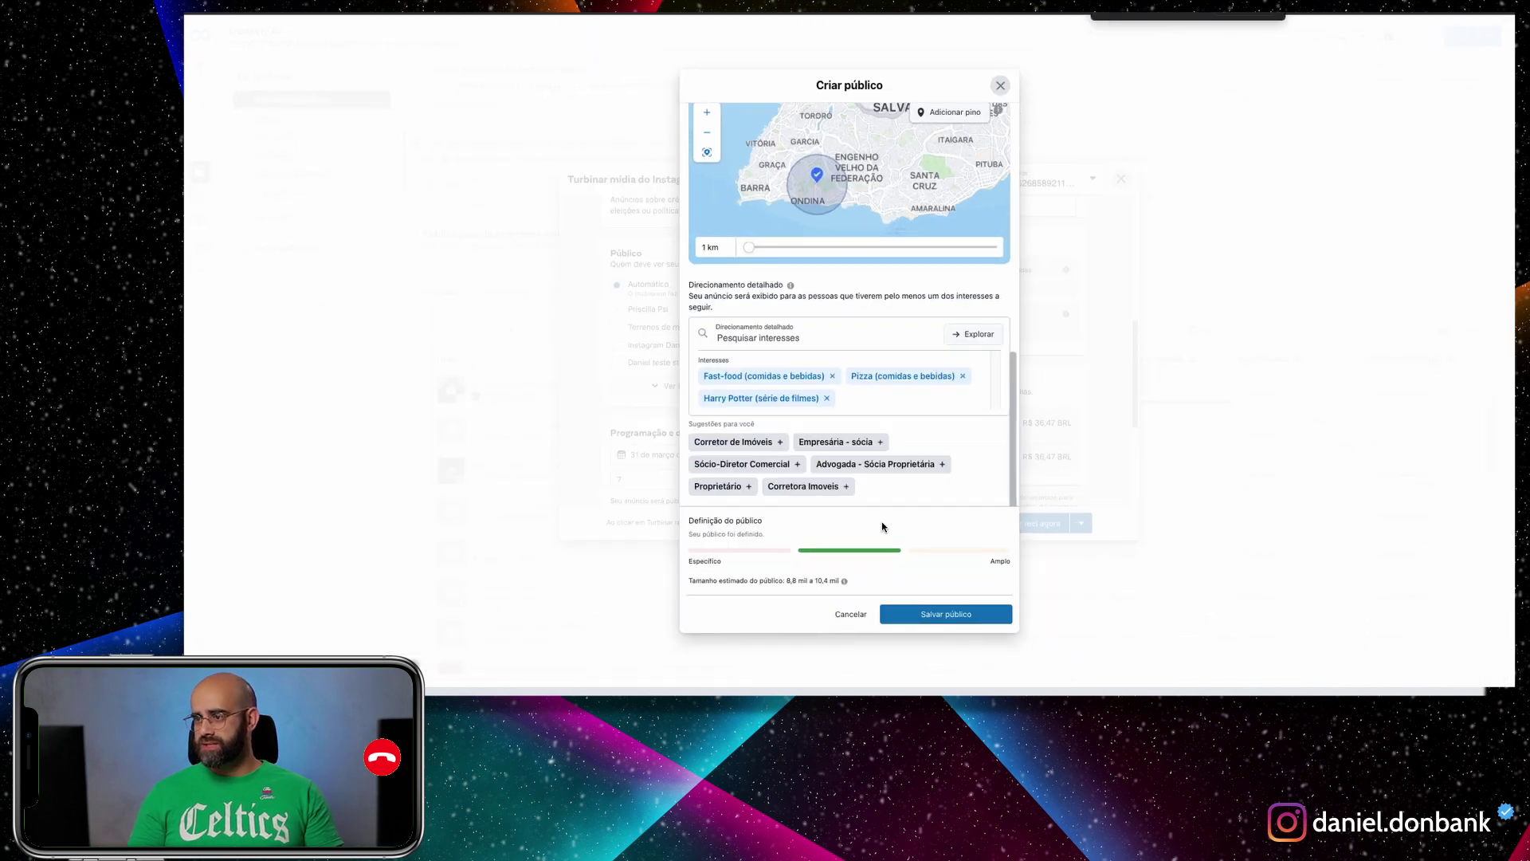
scroll(892, 506, down, 1)
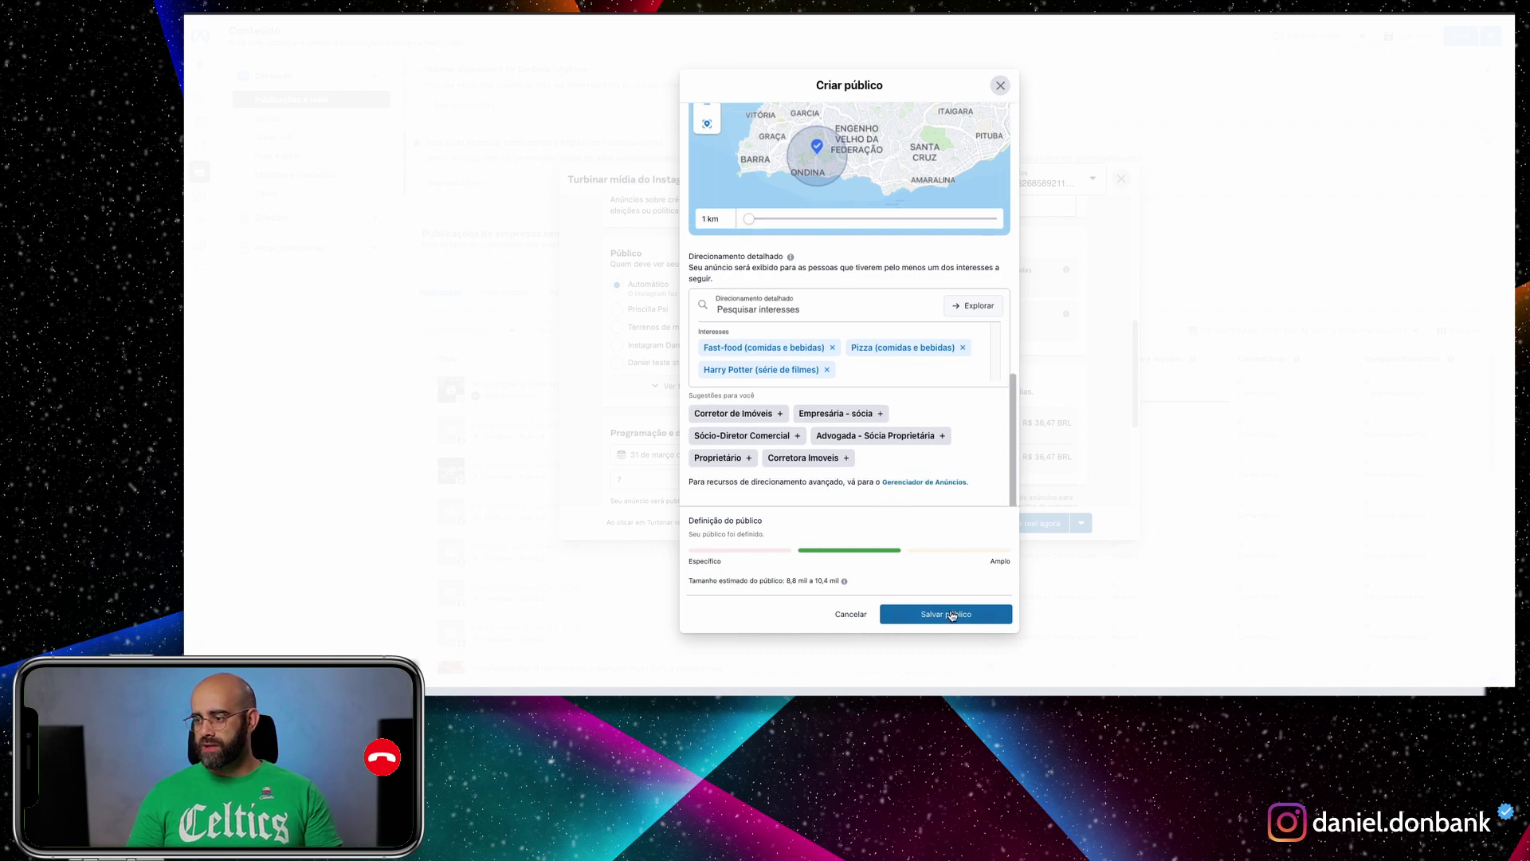
click(946, 616)
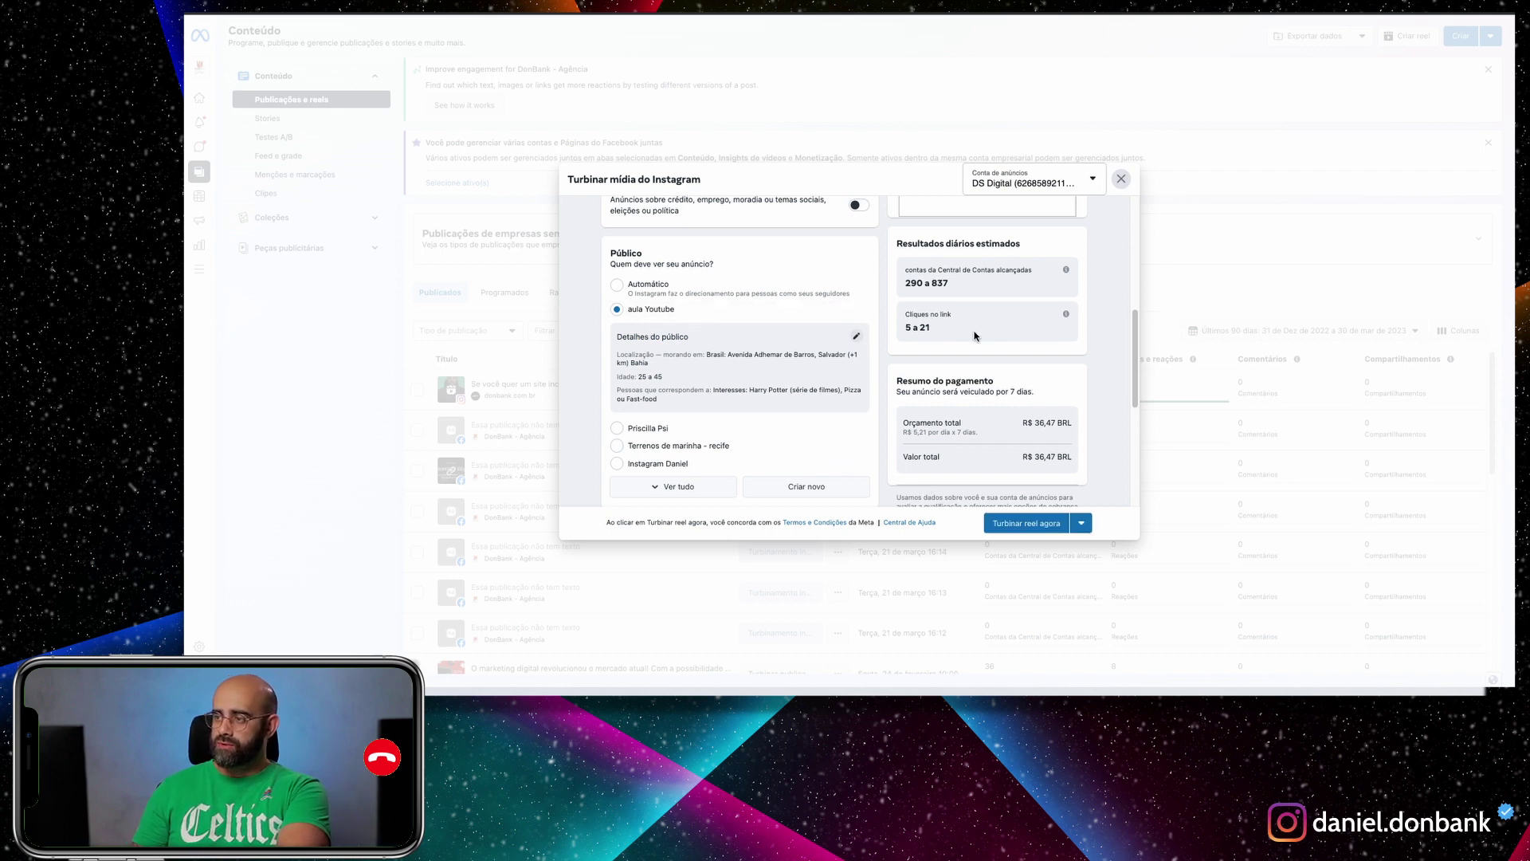
- Examine the estimated daily results for accounts reached and link clicks with the saved audience selected
scroll(945, 354, up, 3)
scroll(957, 370, up, 3)
scroll(981, 398, down, 3)
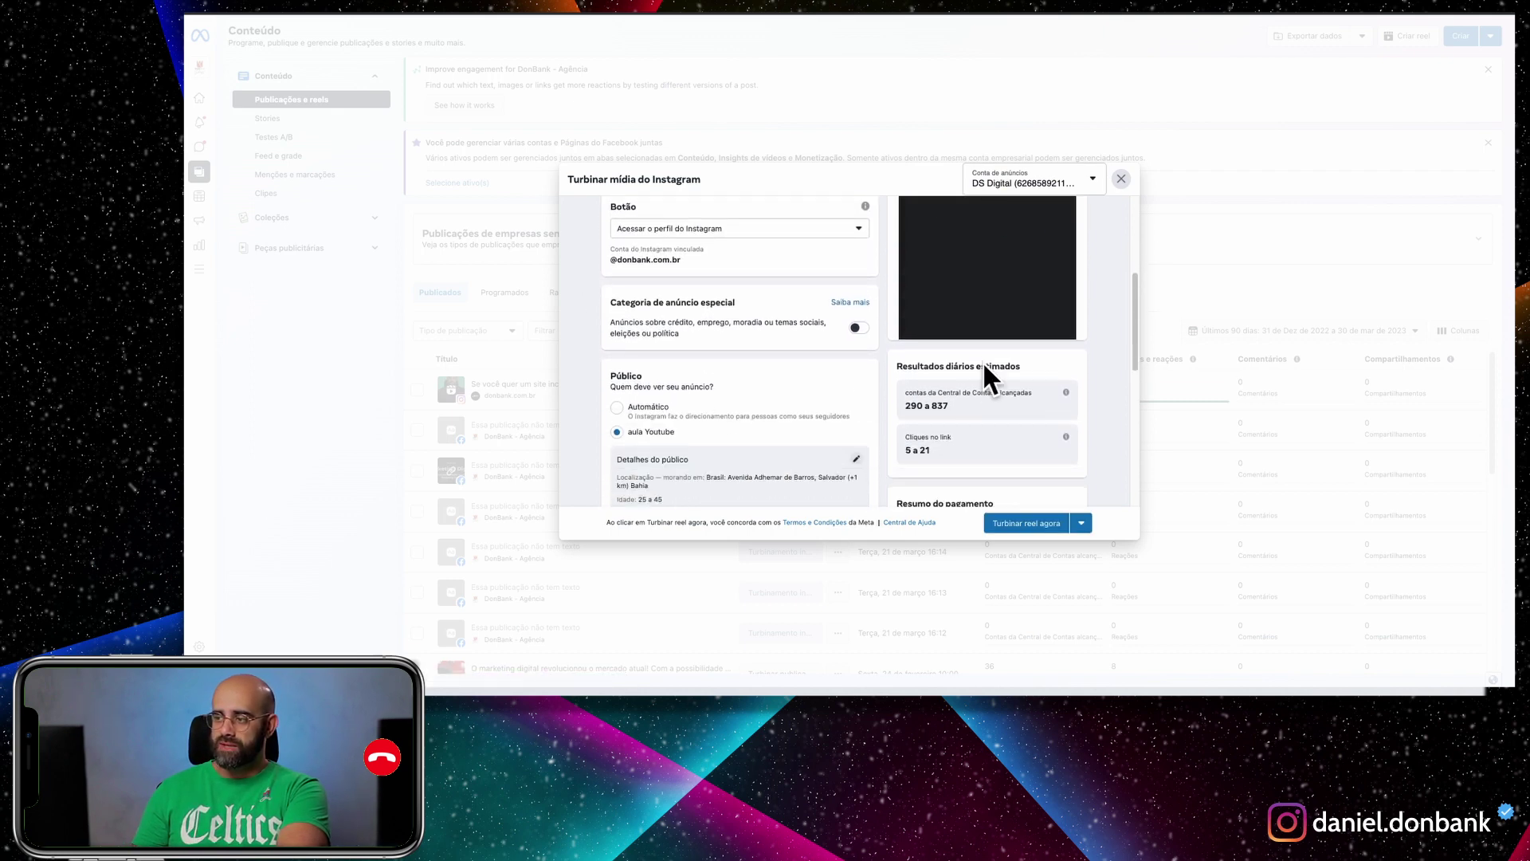
drag(1025, 369, 978, 409)
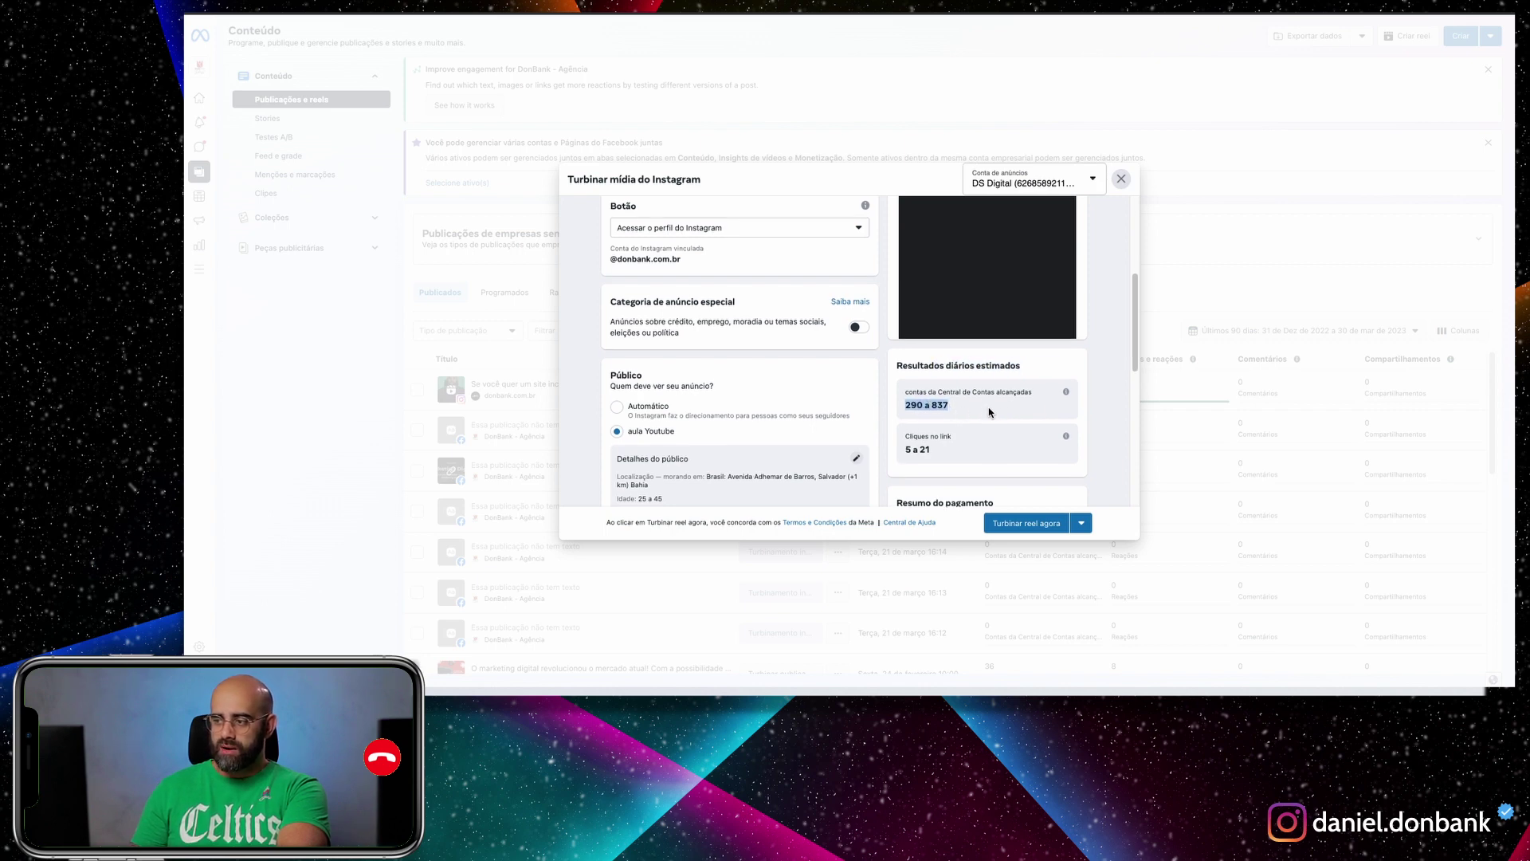
scroll(985, 418, down, 1)
drag(906, 403, 951, 405)
scroll(949, 421, down, 1)
scroll(937, 415, down, 3)
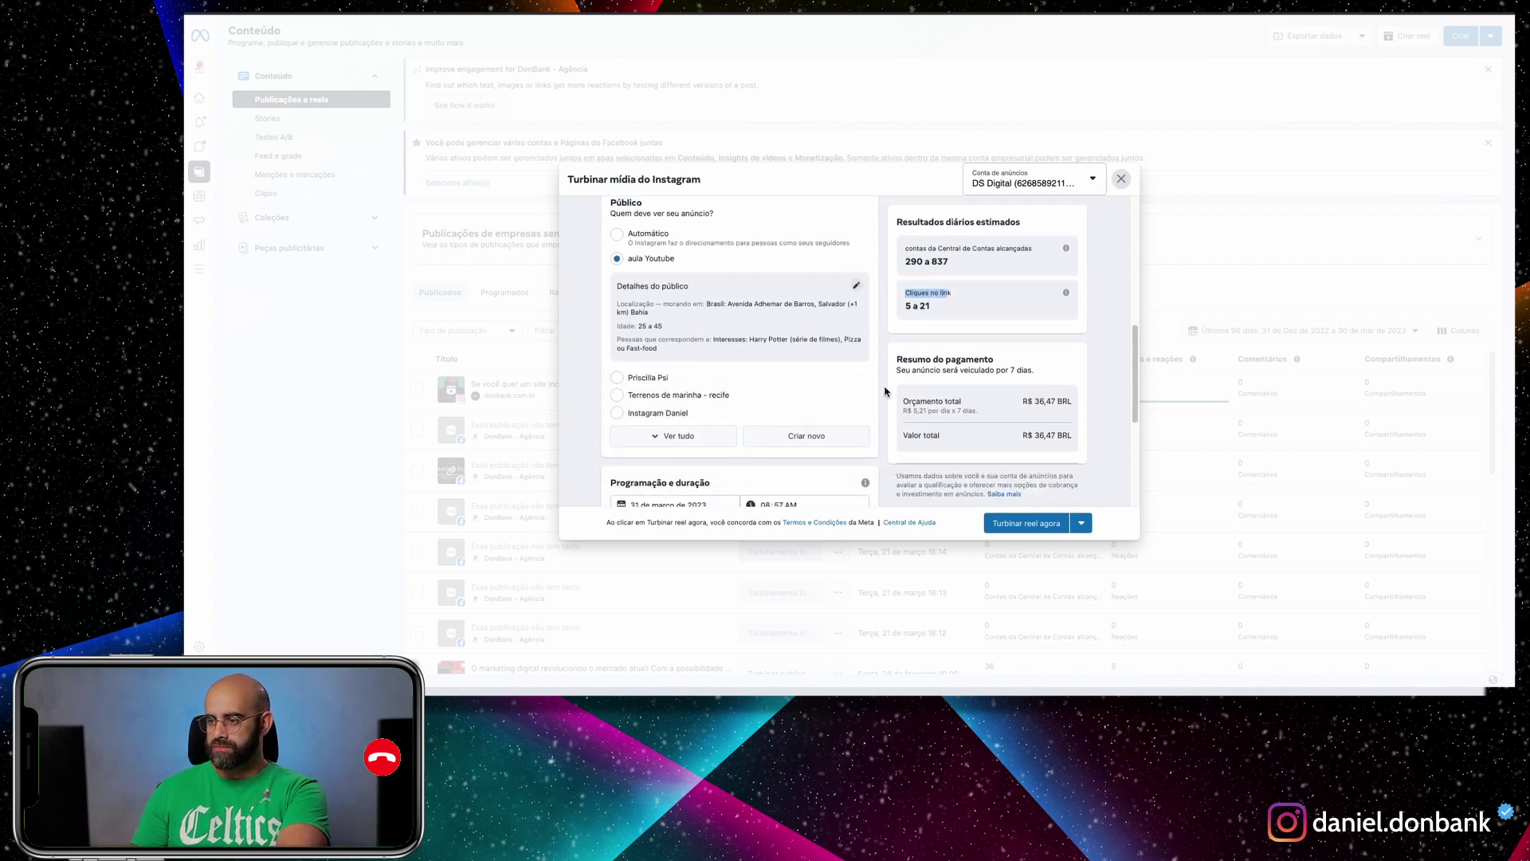
- Set the boost's daily budget to the minimum of R$ 5,21, below the schedule and duration settings
scroll(885, 390, down, 4)
scroll(881, 391, down, 1)
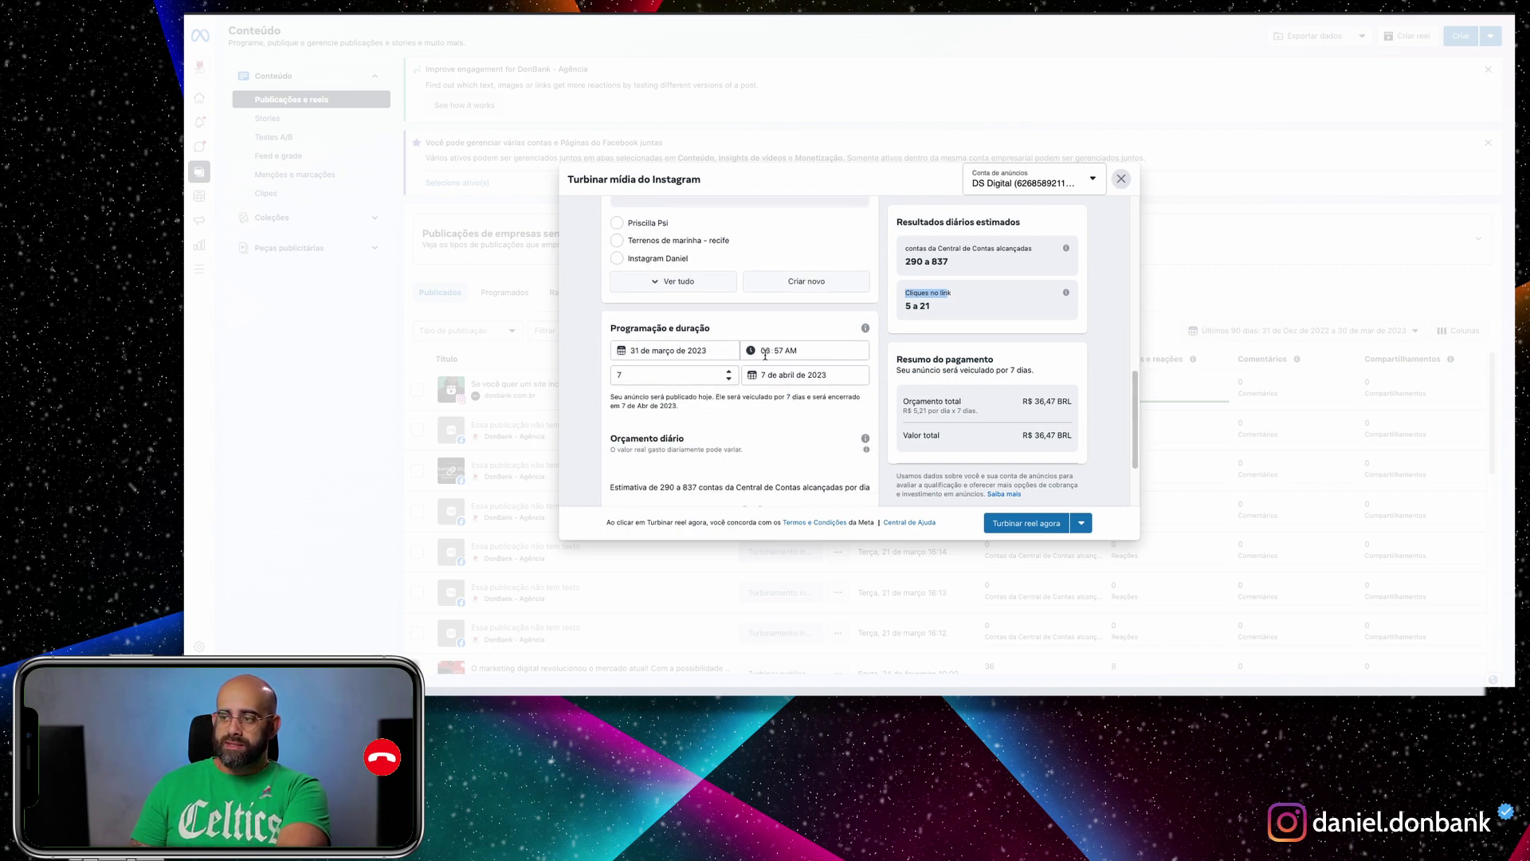
scroll(687, 393, down, 3)
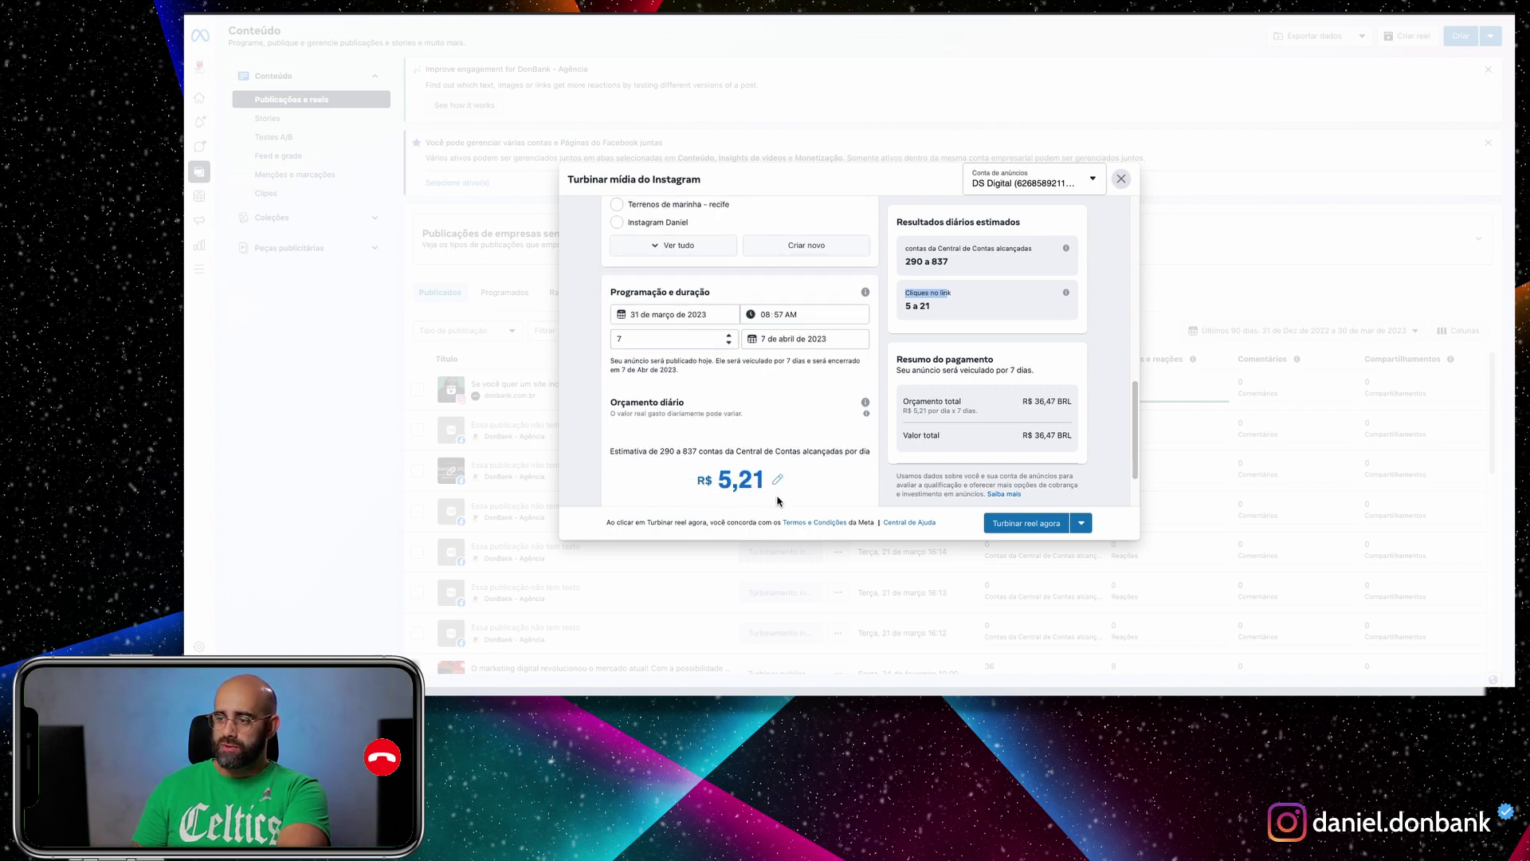
scroll(707, 444, down, 3)
drag(664, 435, 581, 438)
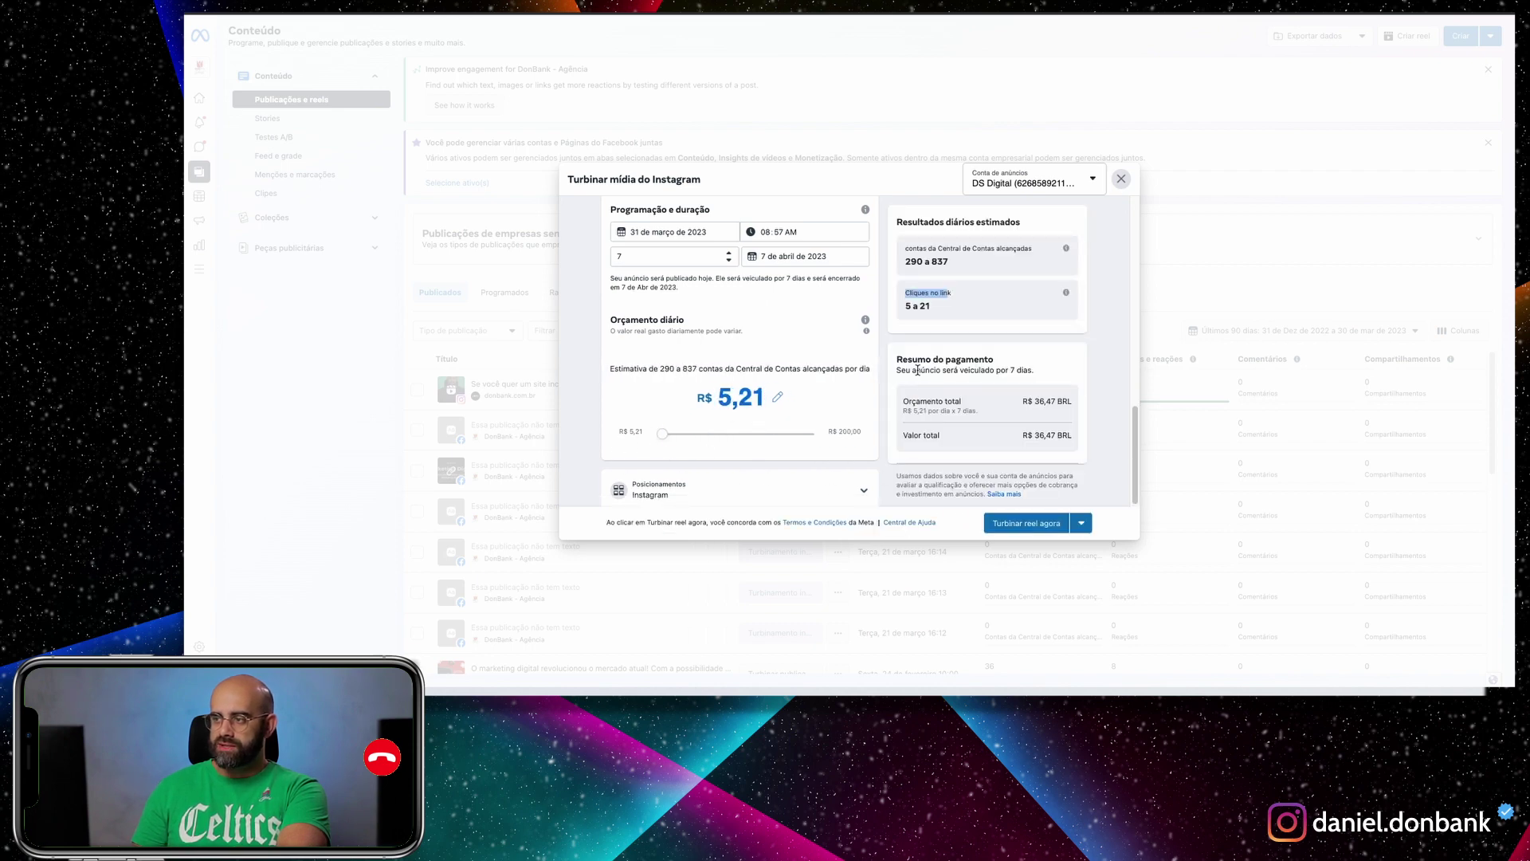
click(930, 309)
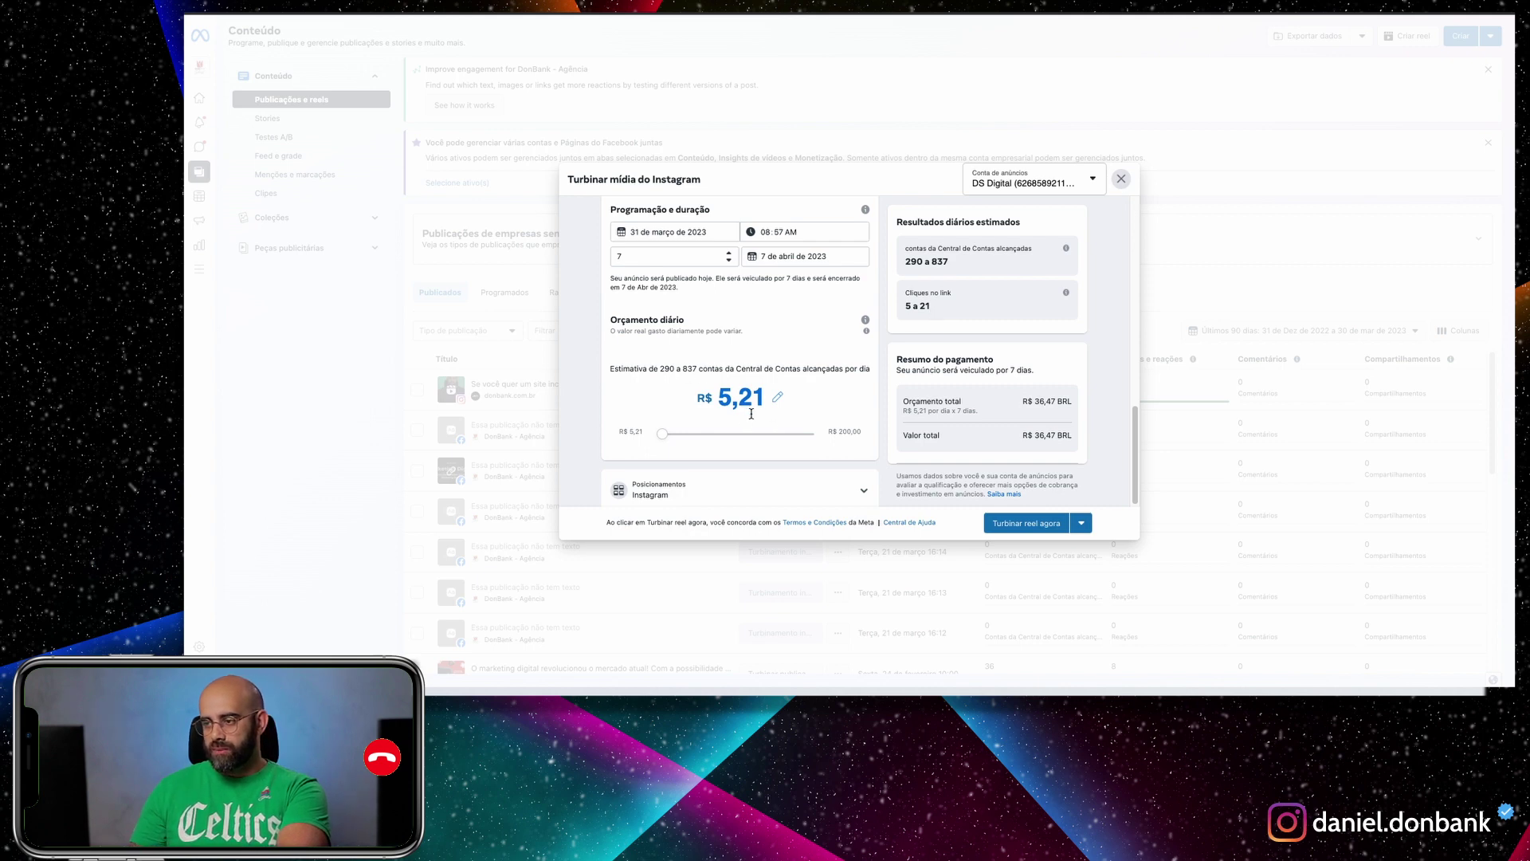
- Inspect the ad's placement options and the payment method below the daily budget
scroll(753, 447, down, 1)
scroll(753, 447, down, 1)
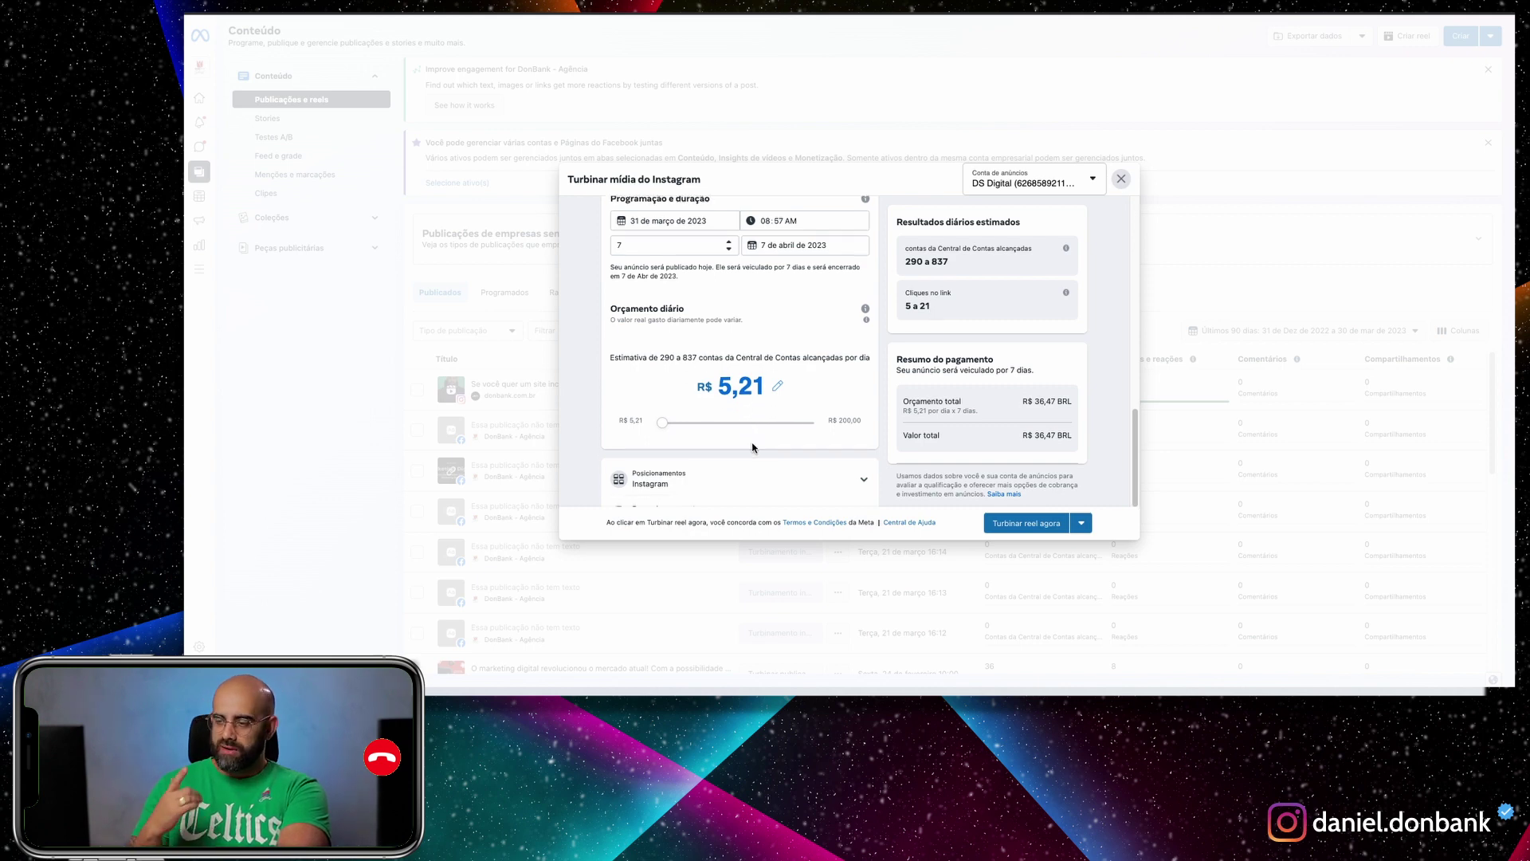
scroll(752, 447, down, 3)
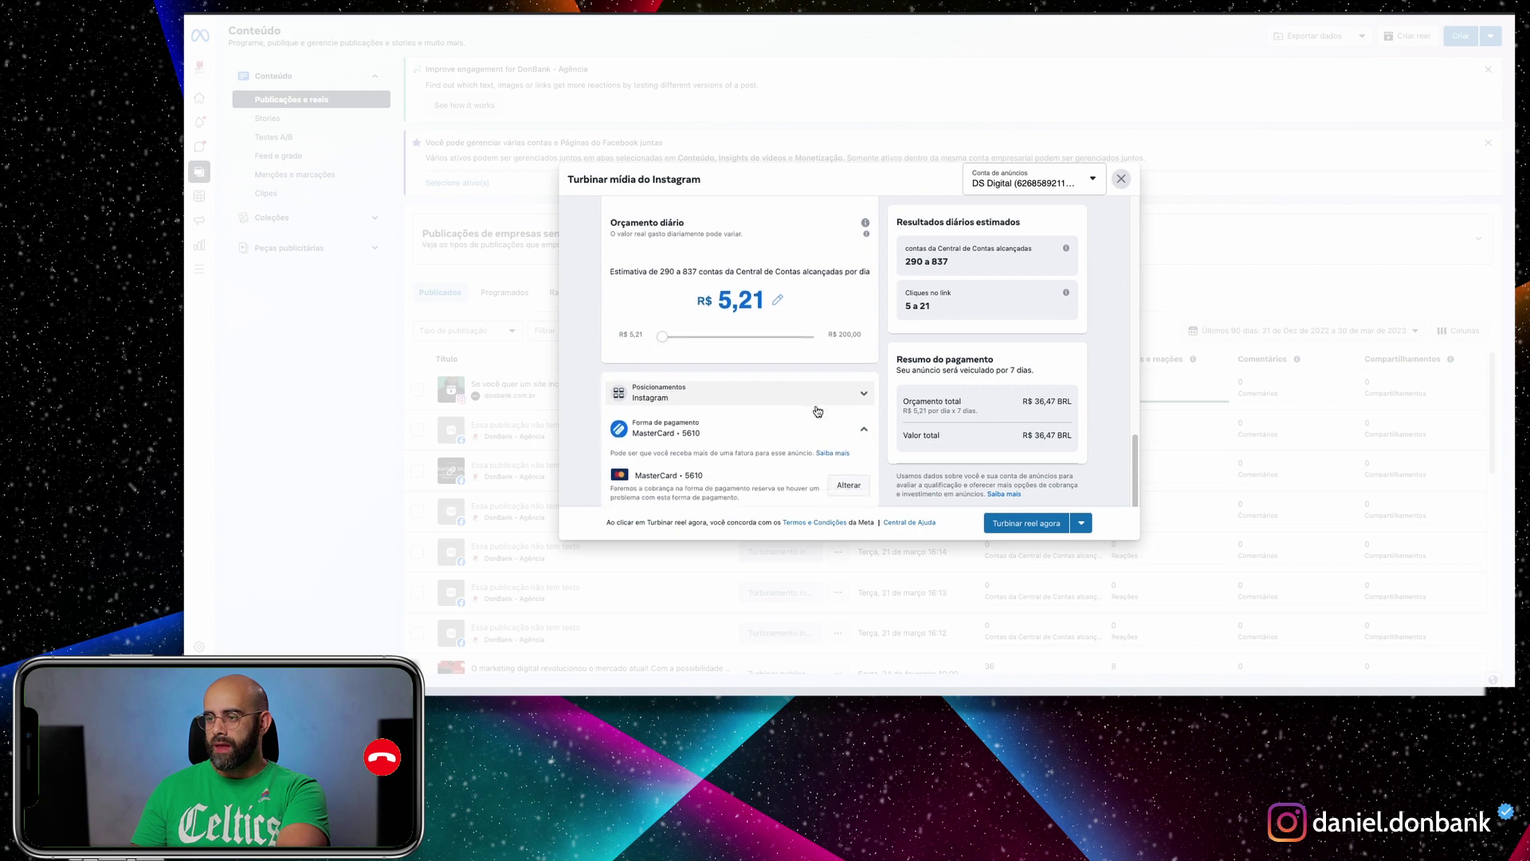
click(740, 377)
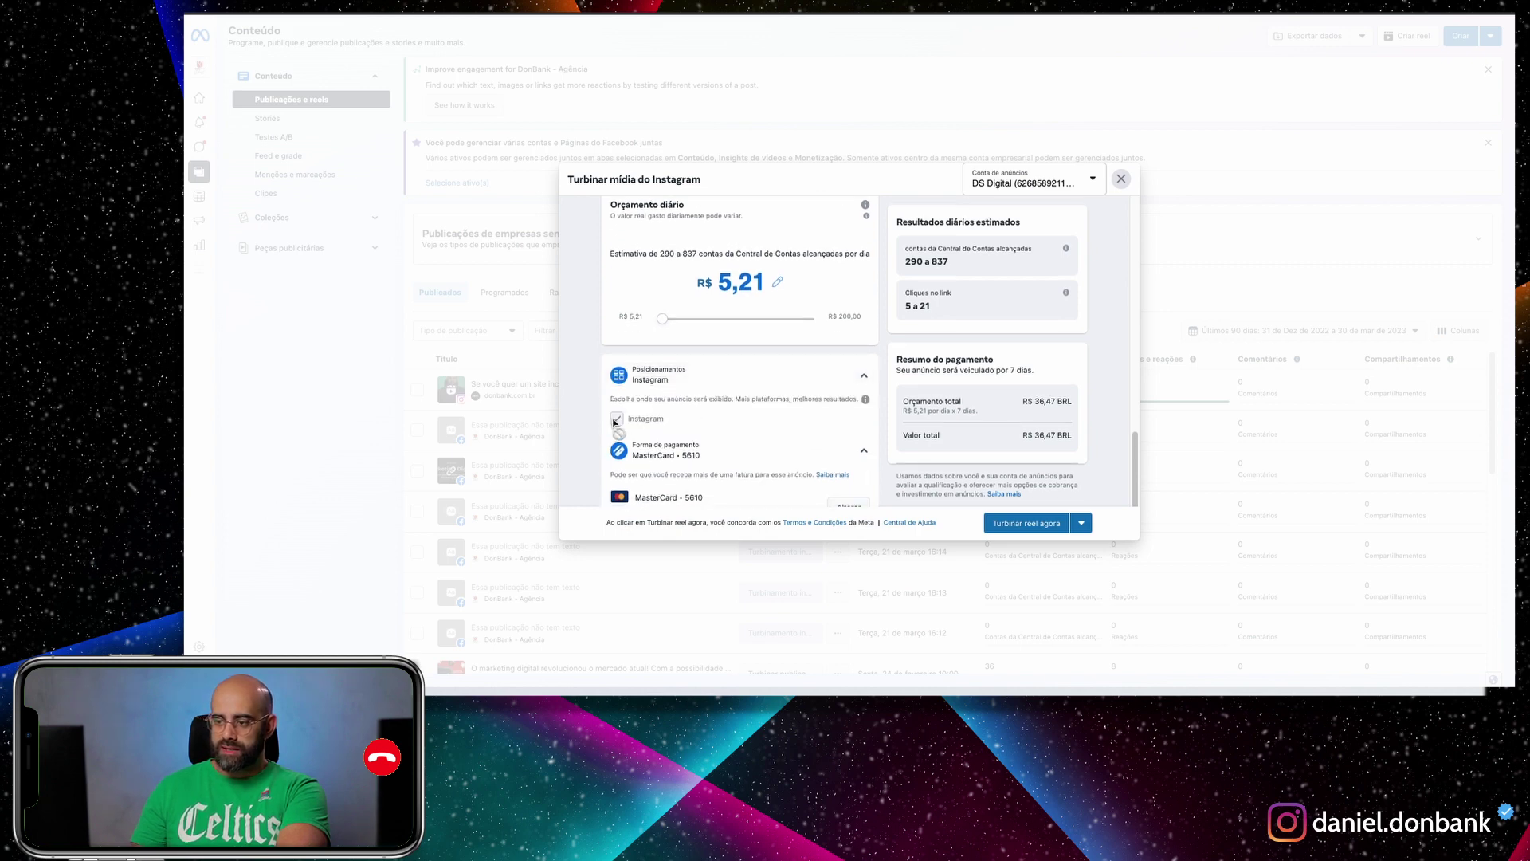
click(760, 386)
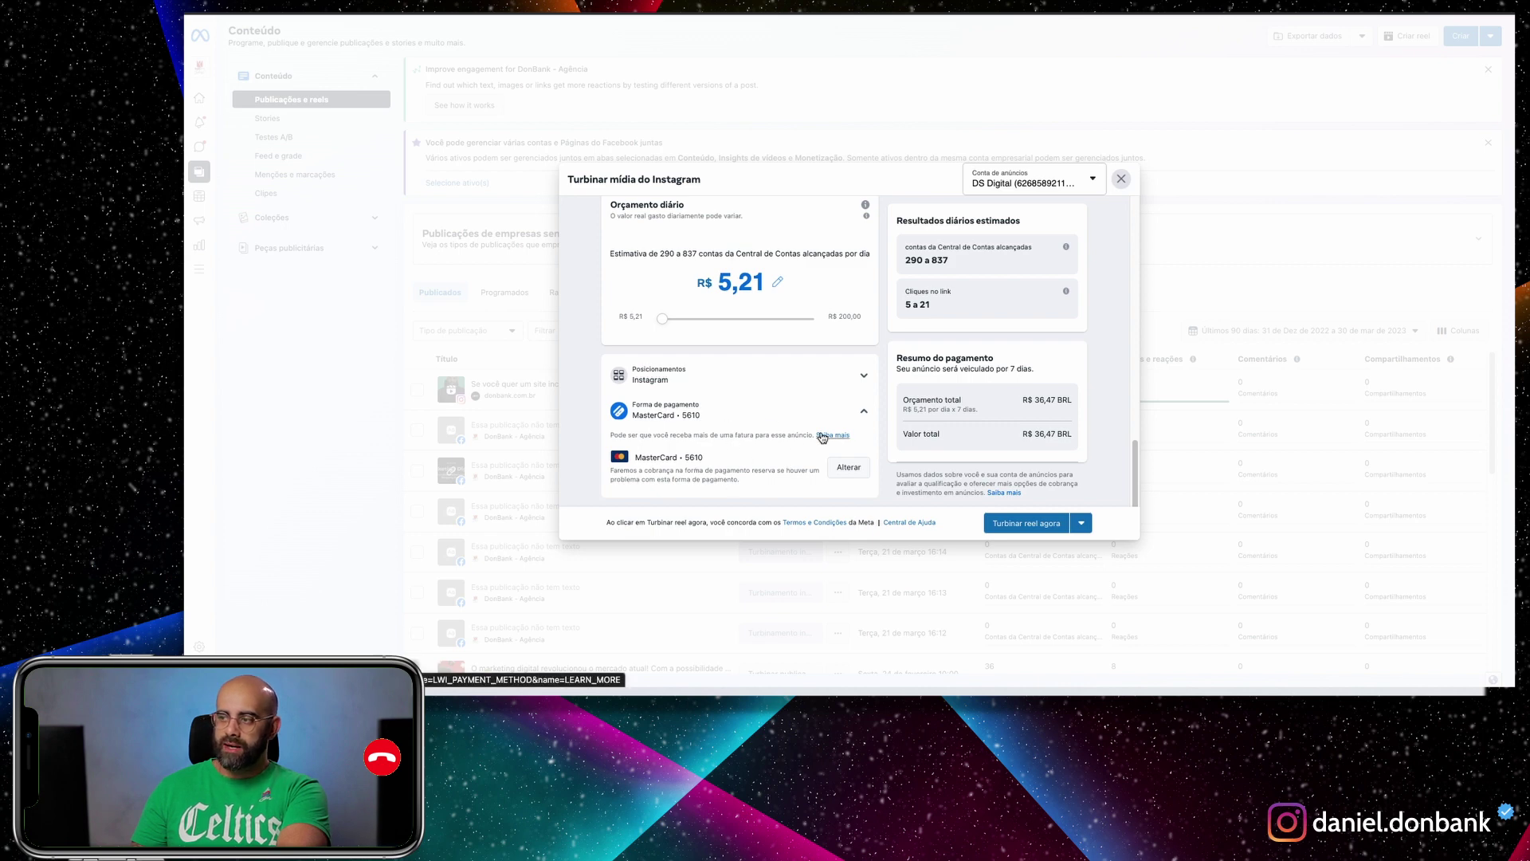
- Submit the reel boost and go on to the ads overview from the confirmation
click(1043, 528)
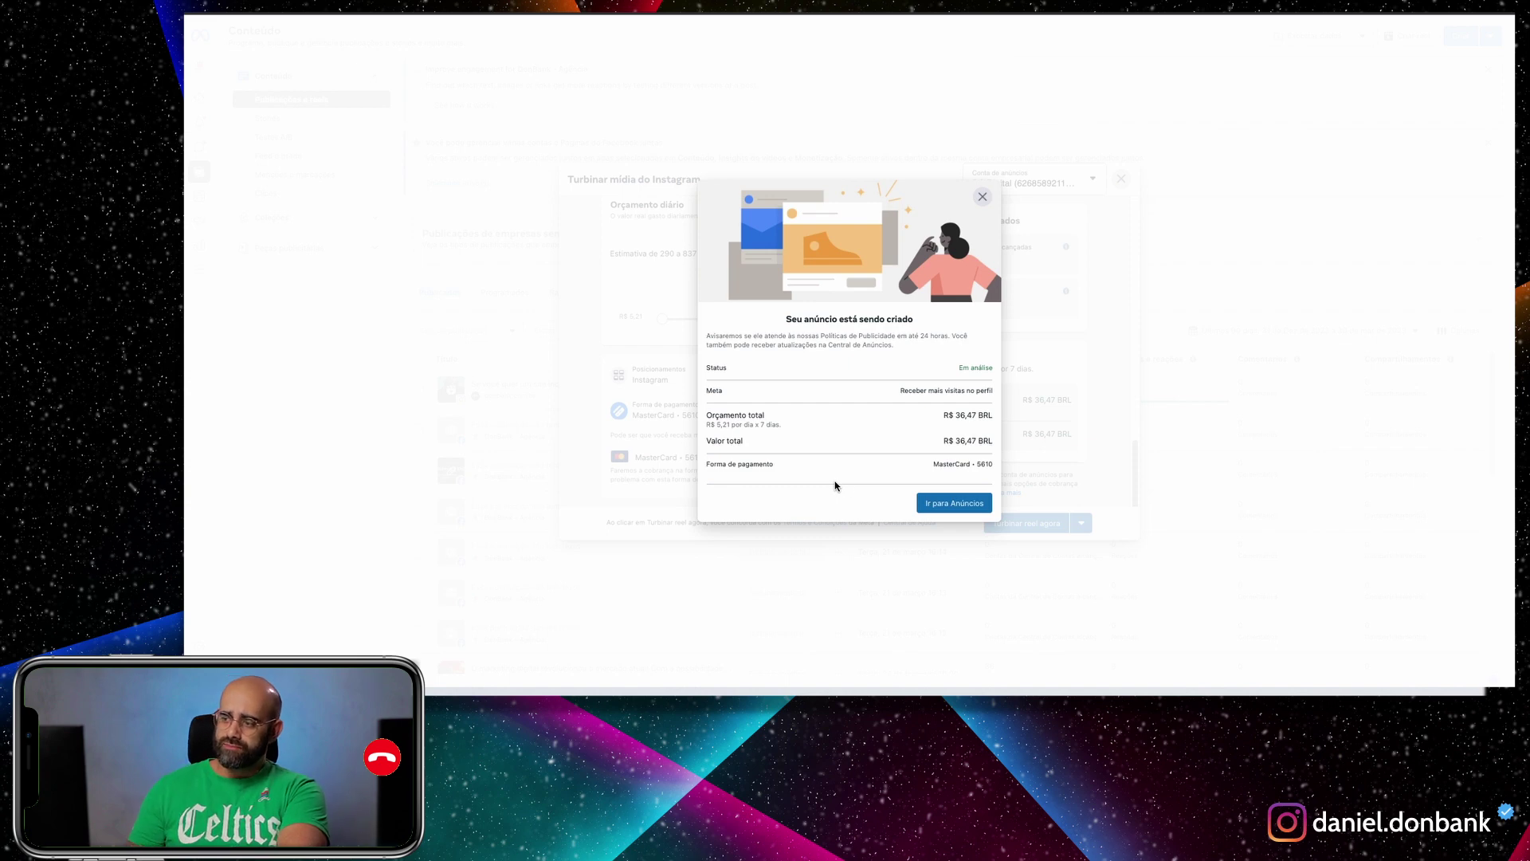
click(950, 503)
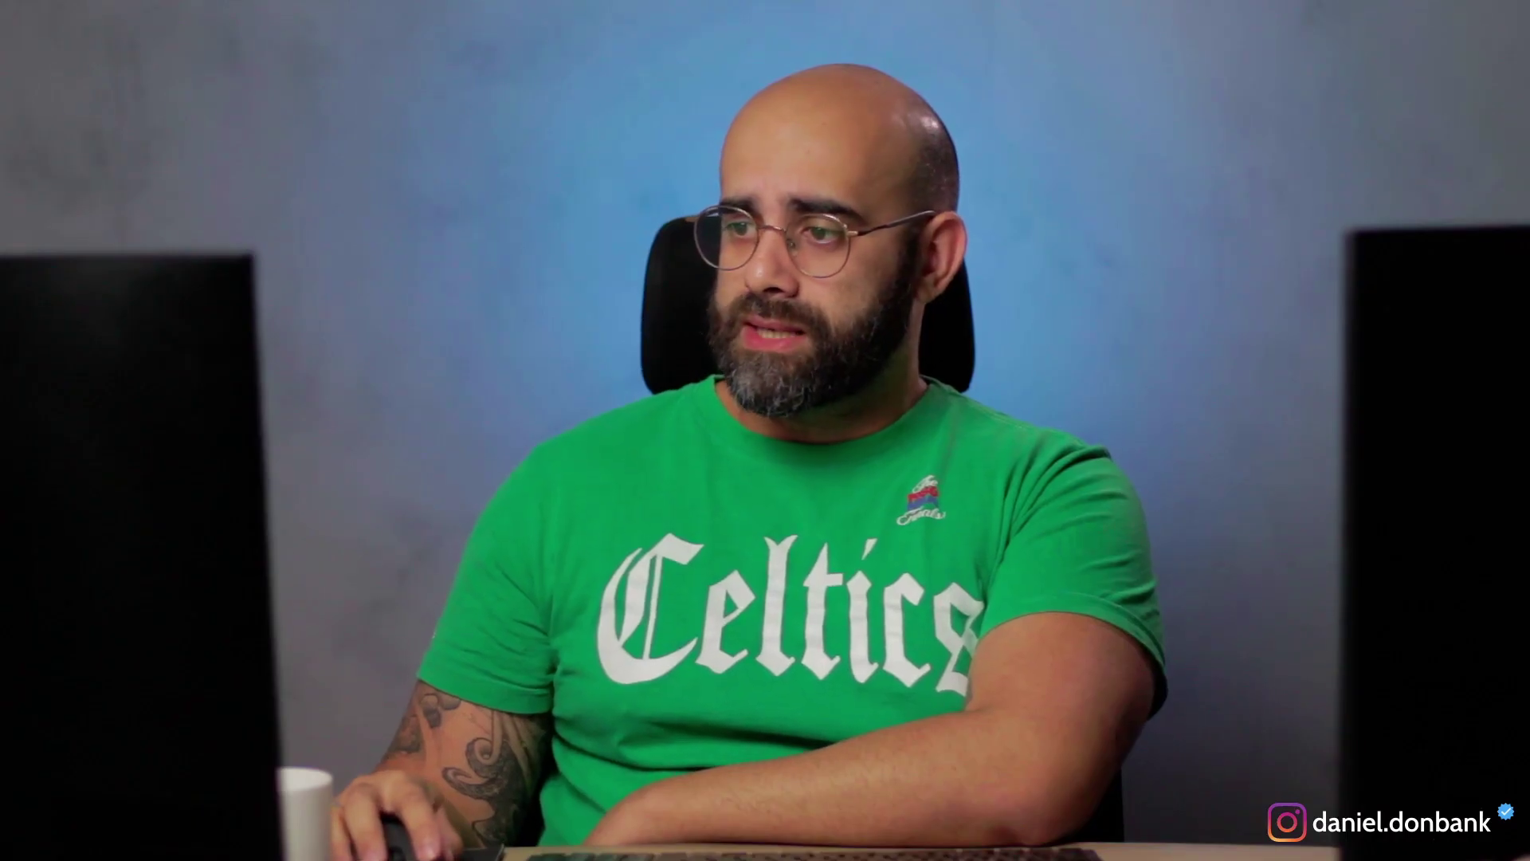